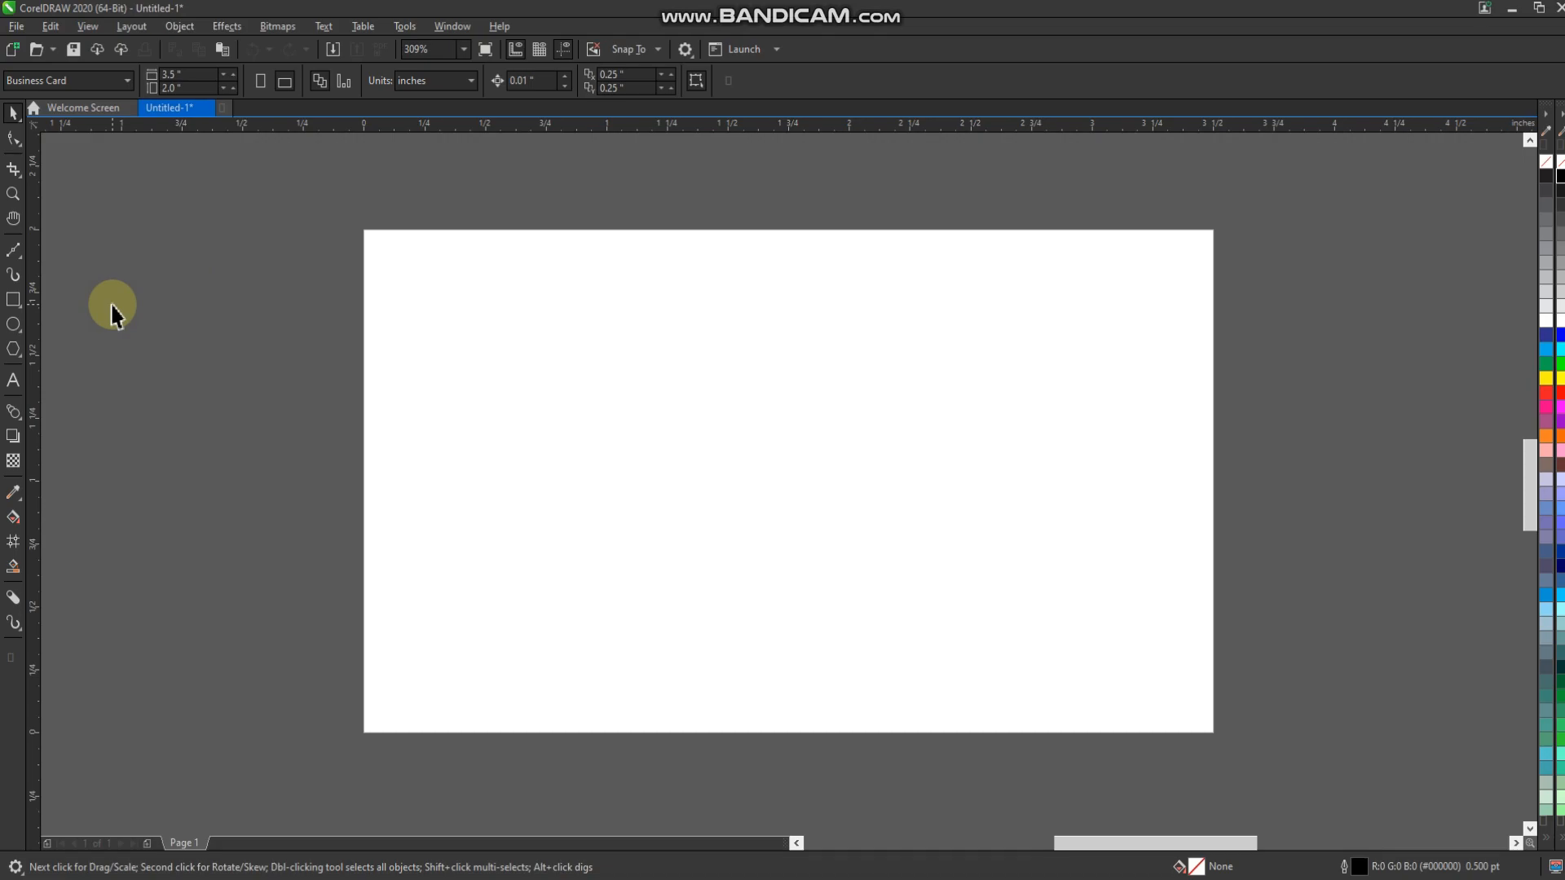
# Create a page-sized rectangle and fill it white
pyautogui.doubleClick(14, 300)
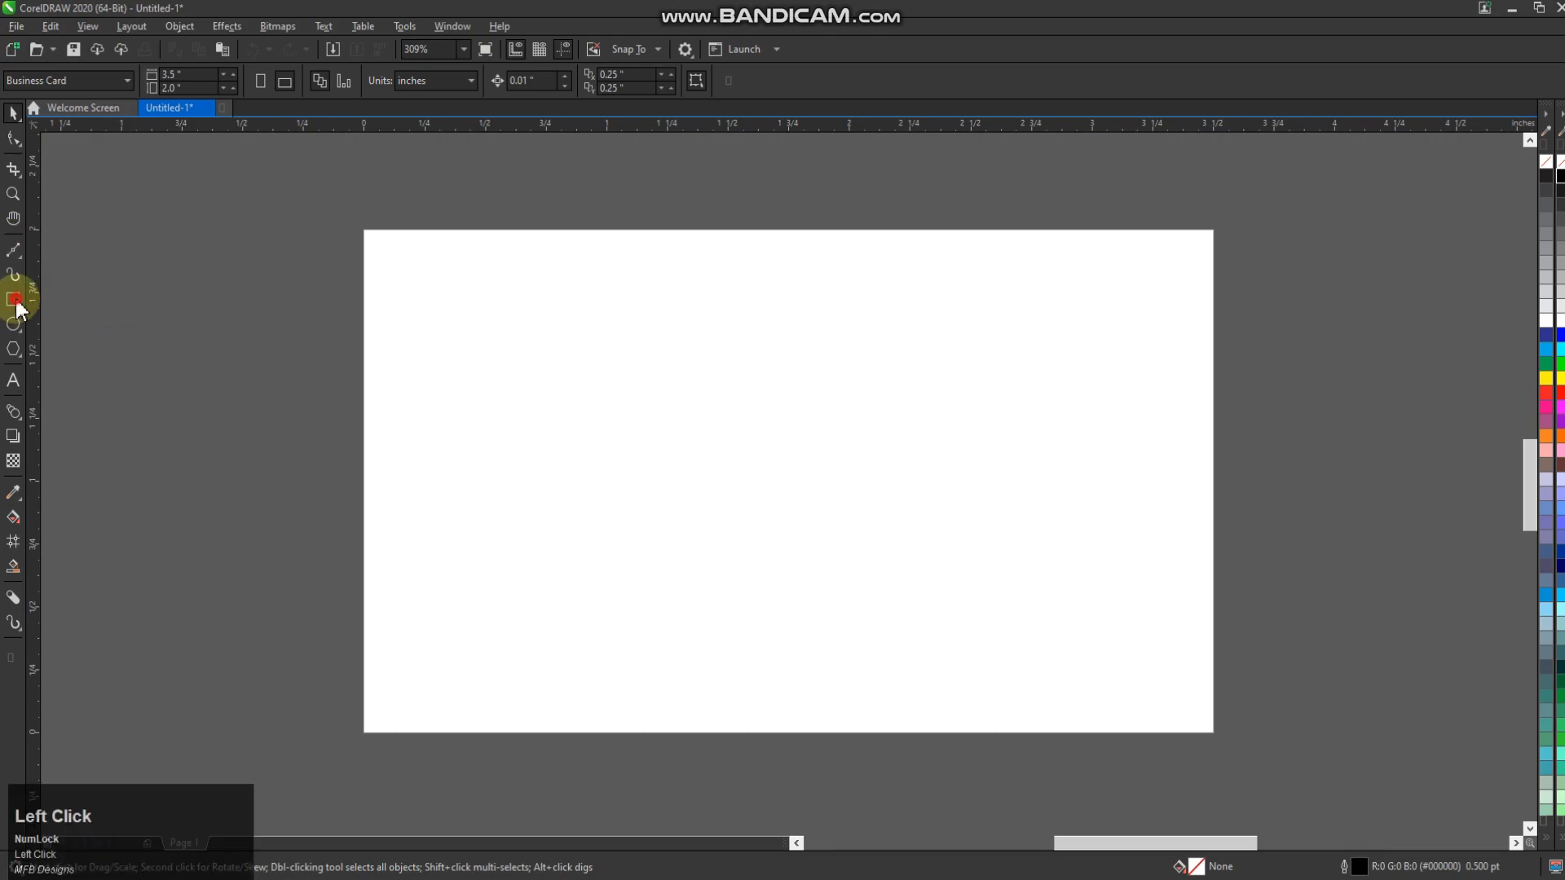
pyautogui.click(13, 115)
pyautogui.click(644, 395)
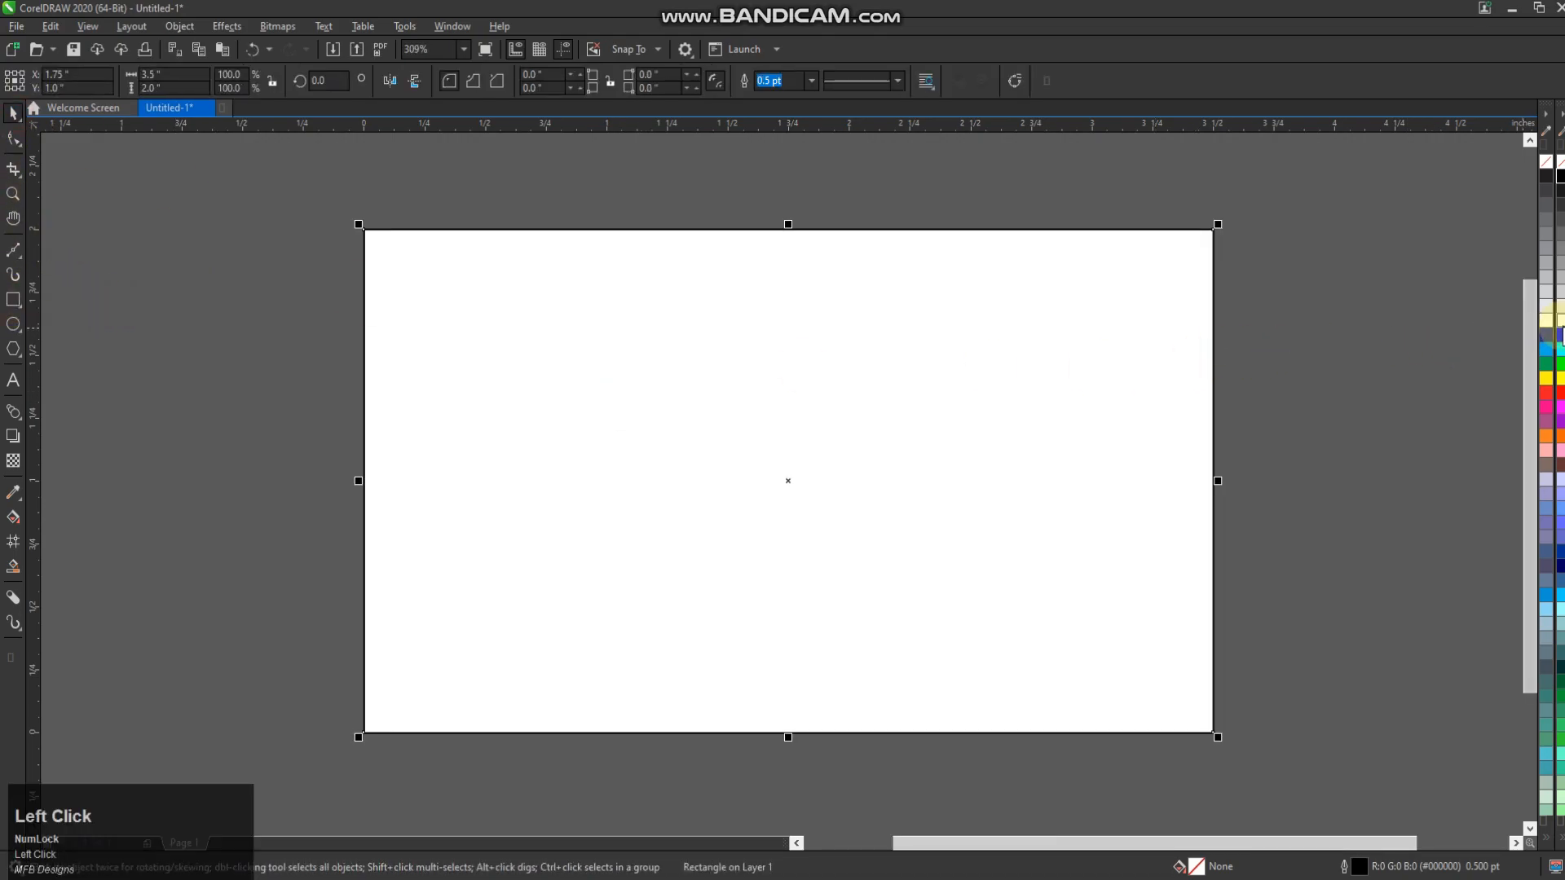
pyautogui.click(1546, 320)
pyautogui.click(1449, 330)
pyautogui.click(821, 480)
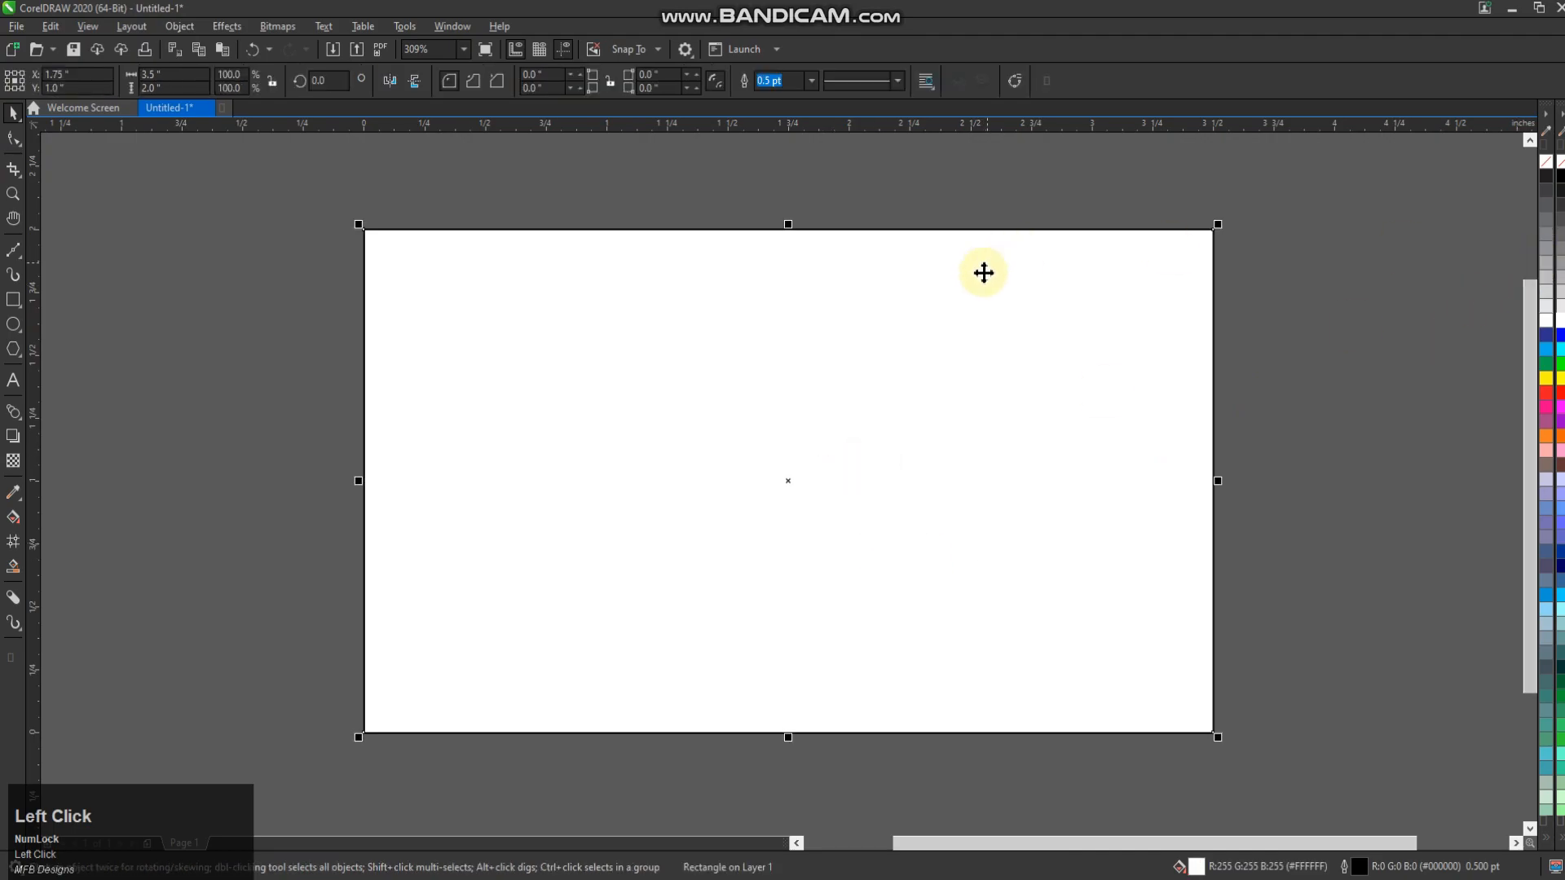
# Draw a freehand diagonal line from the top page edge to the bottom edge
pyautogui.click(14, 250)
pyautogui.click(49, 261)
pyautogui.click(903, 225)
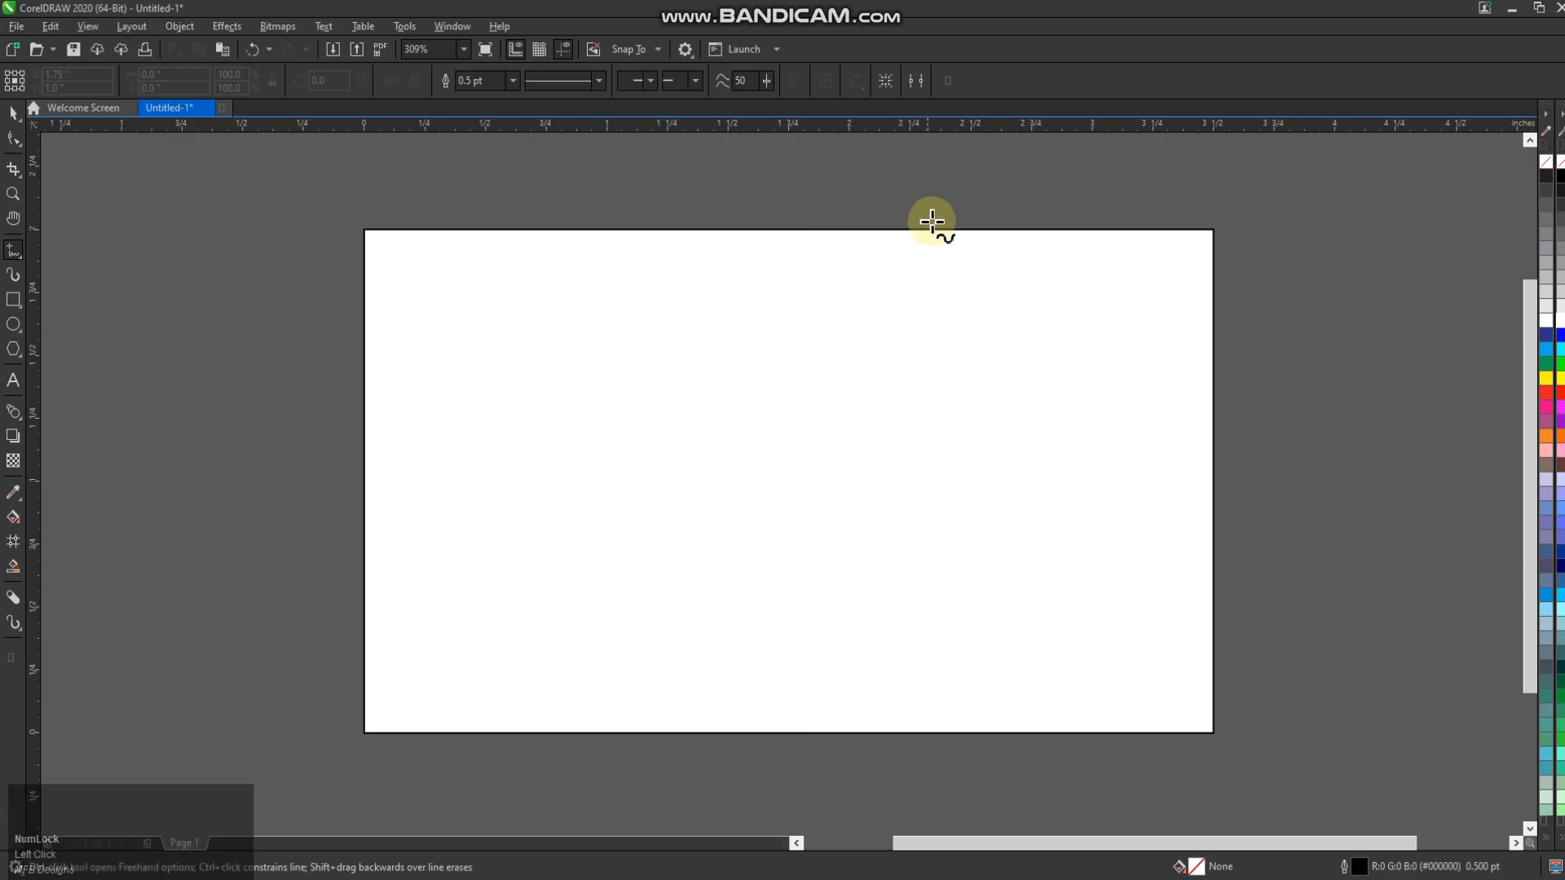
pyautogui.keyDown('ctrl'); pyautogui.click(621, 736); pyautogui.keyUp('ctrl')
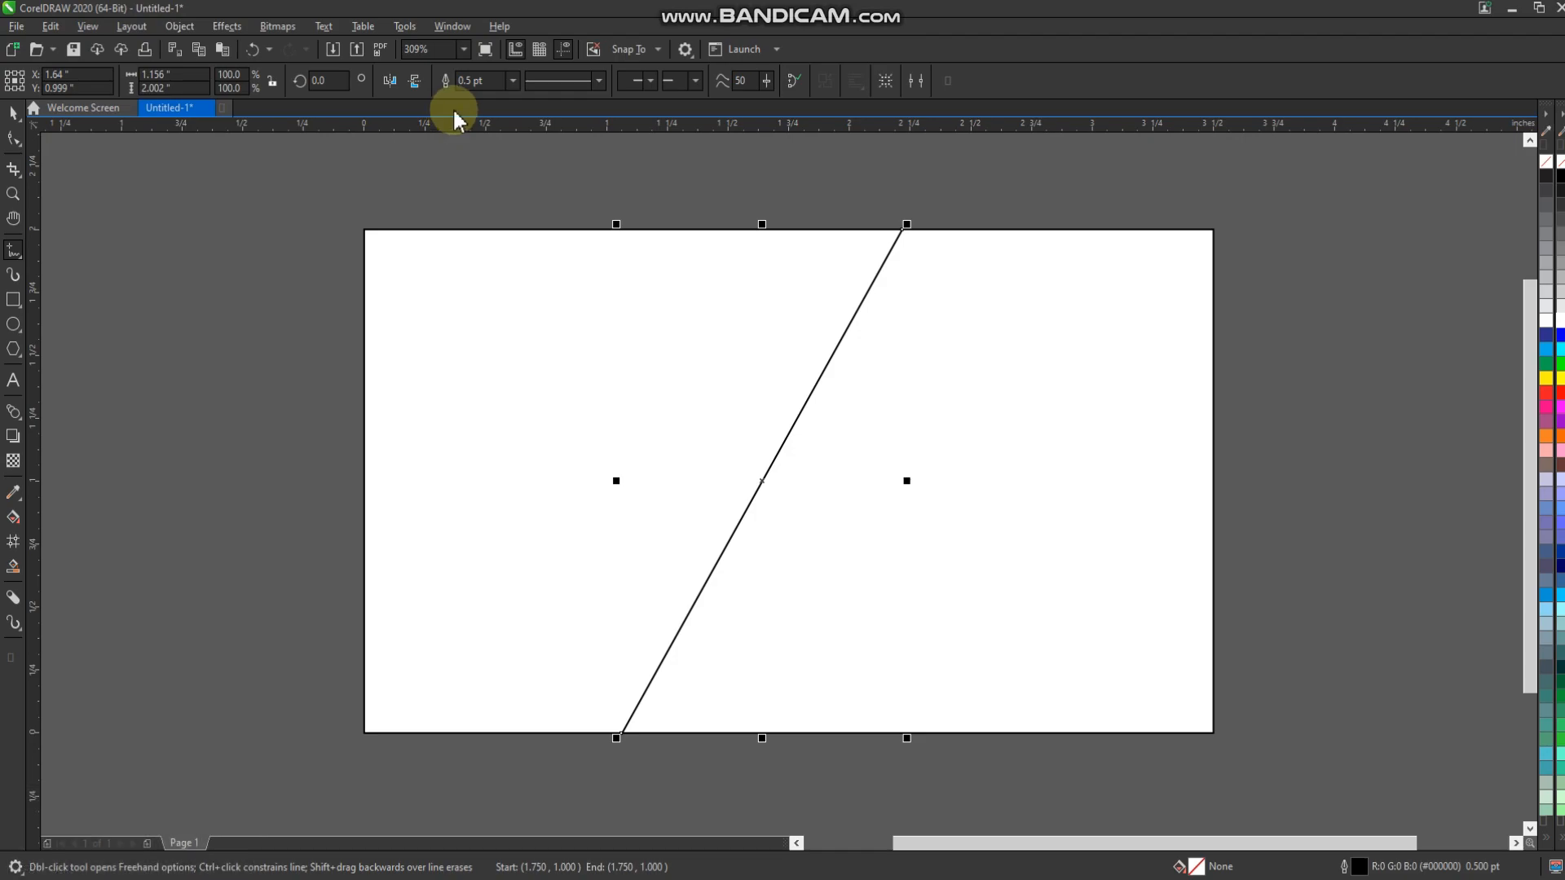
# Smart Fill the left and right halves on either side of the diagonal
pyautogui.click(13, 114)
pyautogui.scroll(-2, 601, 291)
pyautogui.click(13, 566)
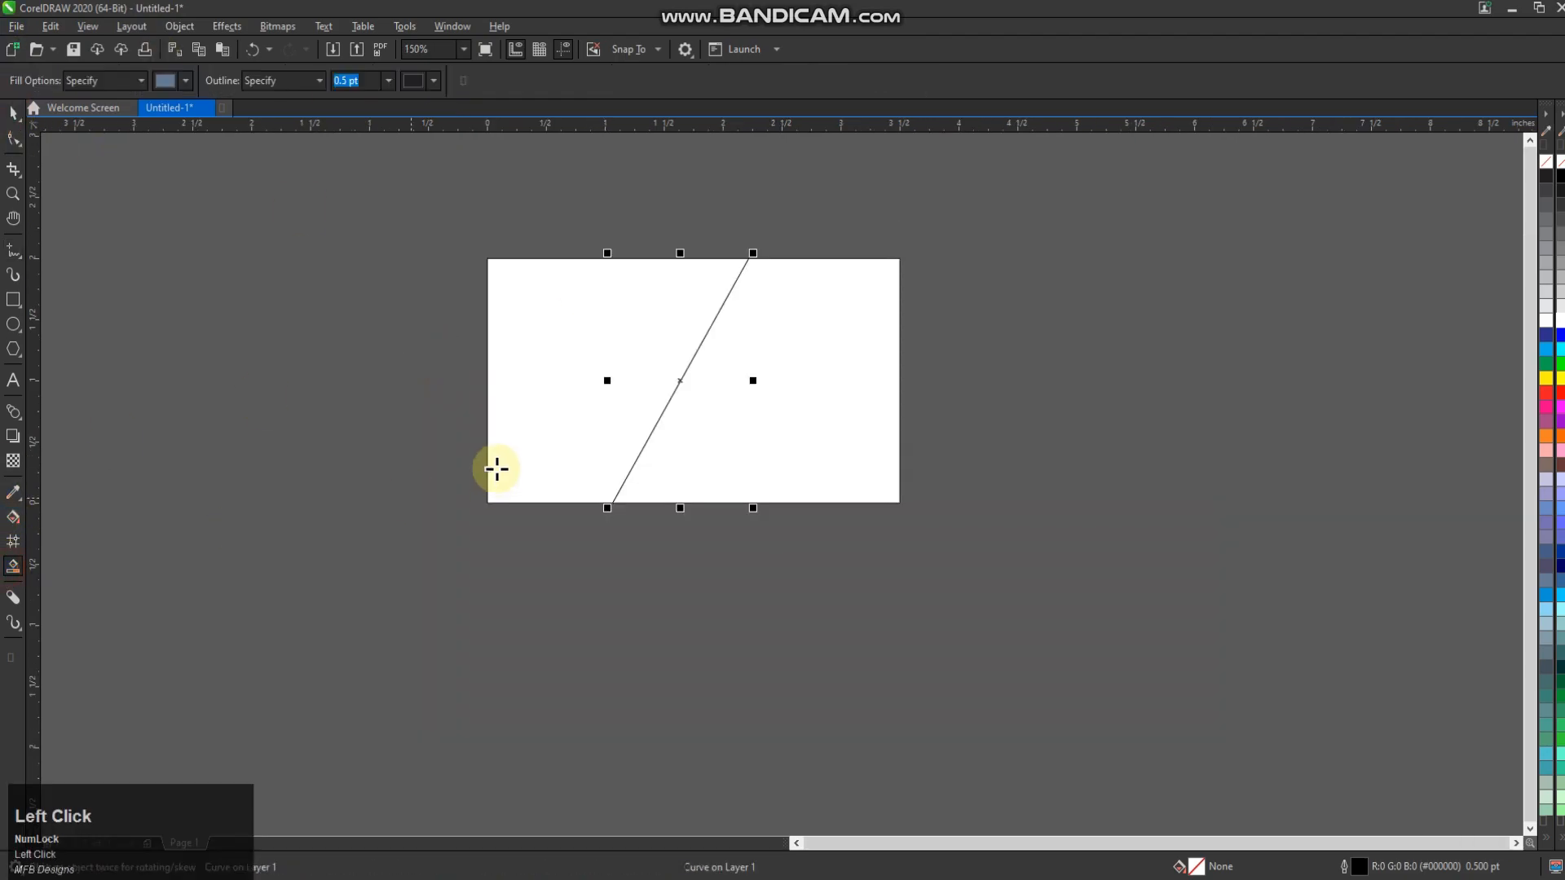
pyautogui.click(557, 435)
pyautogui.click(786, 418)
# Select the two filled halves, try moving and deleting them, and undo each change
pyautogui.click(13, 116)
pyautogui.click(580, 407)
pyautogui.keyDown('shift'); pyautogui.click(767, 396); pyautogui.keyUp('shift')
pyautogui.moveTo(767, 397); pyautogui.dragTo(808, 559)
pyautogui.hotkey('ctrl', 'z')
pyautogui.press('Delete')
pyautogui.click(635, 371)
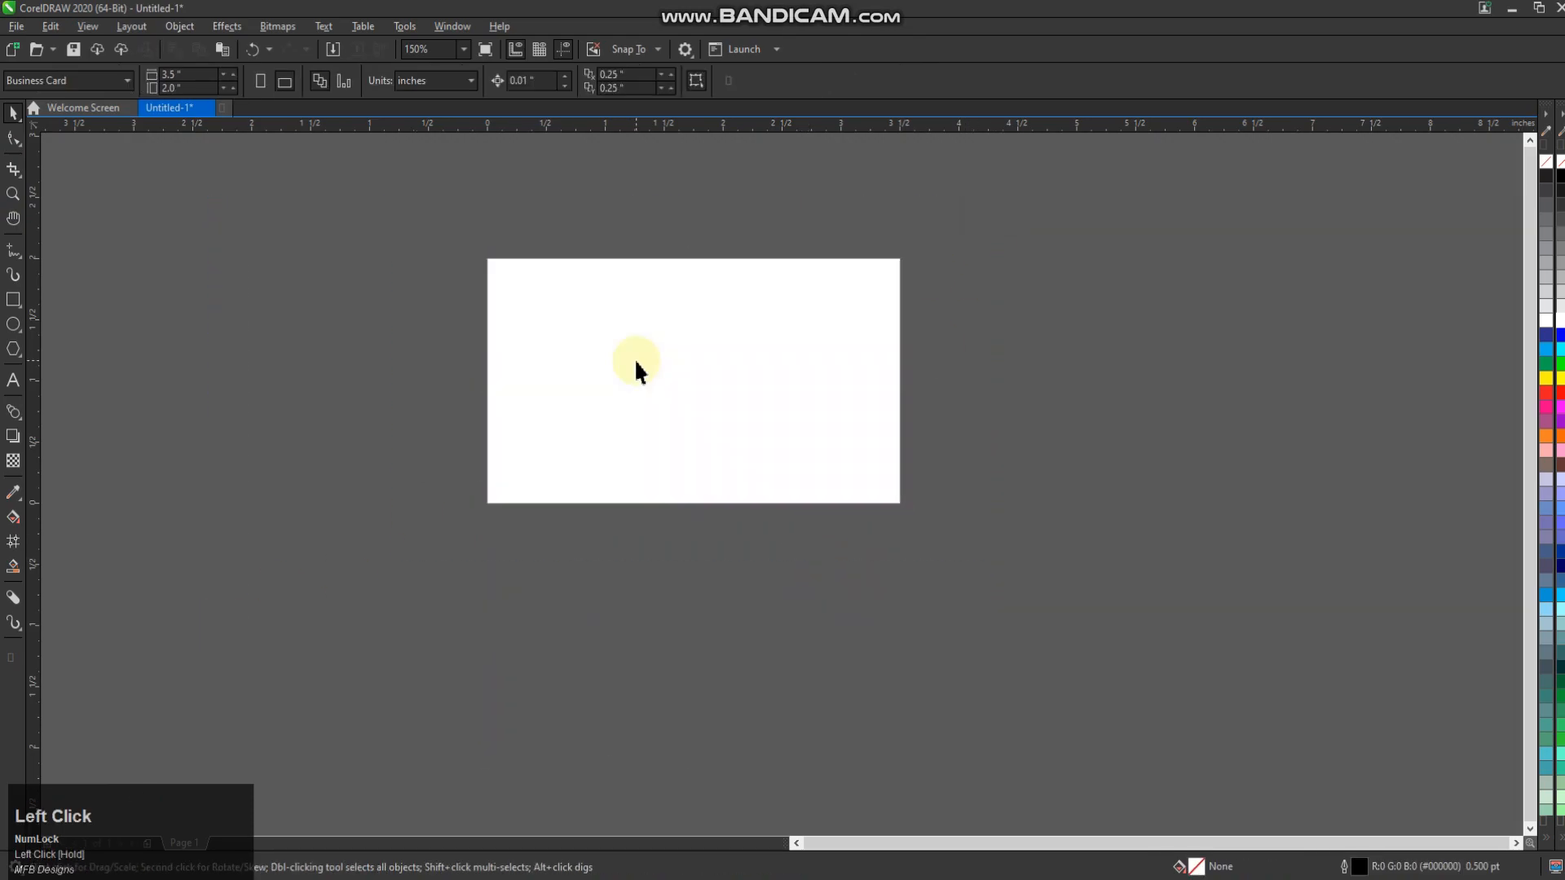
pyautogui.hotkey('ctrl', 'z')
pyautogui.scroll(2, 688, 317)
pyautogui.click(1177, 408)
pyautogui.moveTo(946, 399); pyautogui.dragTo(1002, 399)
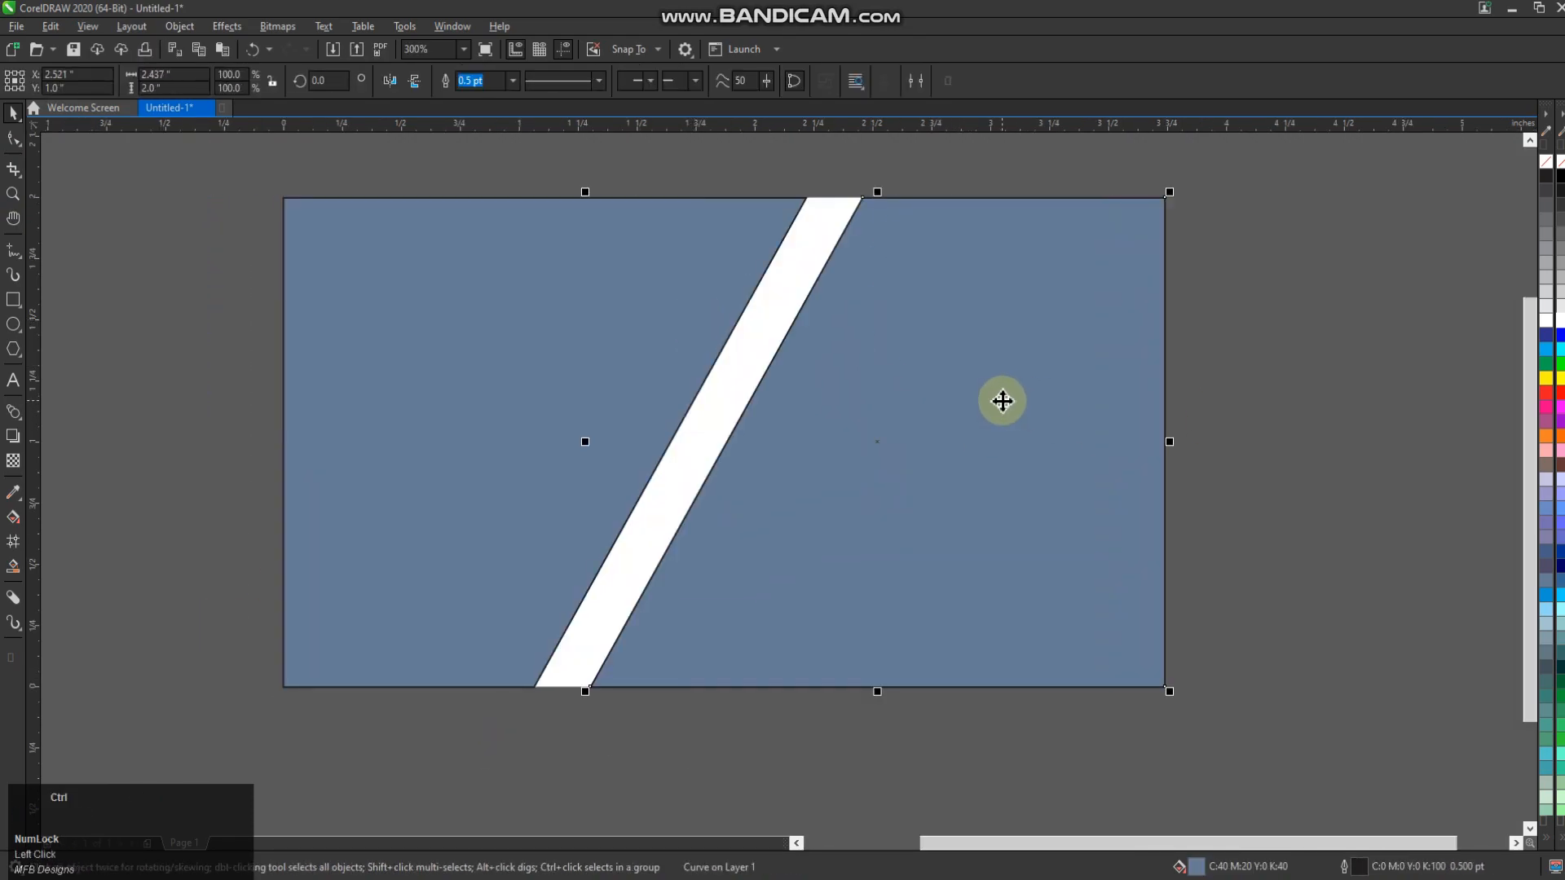
pyautogui.hotkey('ctrl', 'z')
# Select both card halves and recolour them white
pyautogui.keyDown('shift'); pyautogui.click(514, 277); pyautogui.keyUp('shift')
pyautogui.click(1278, 300)
pyautogui.click(946, 326)
pyautogui.keyDown('shift'); pyautogui.click(573, 281); pyautogui.keyUp('shift')
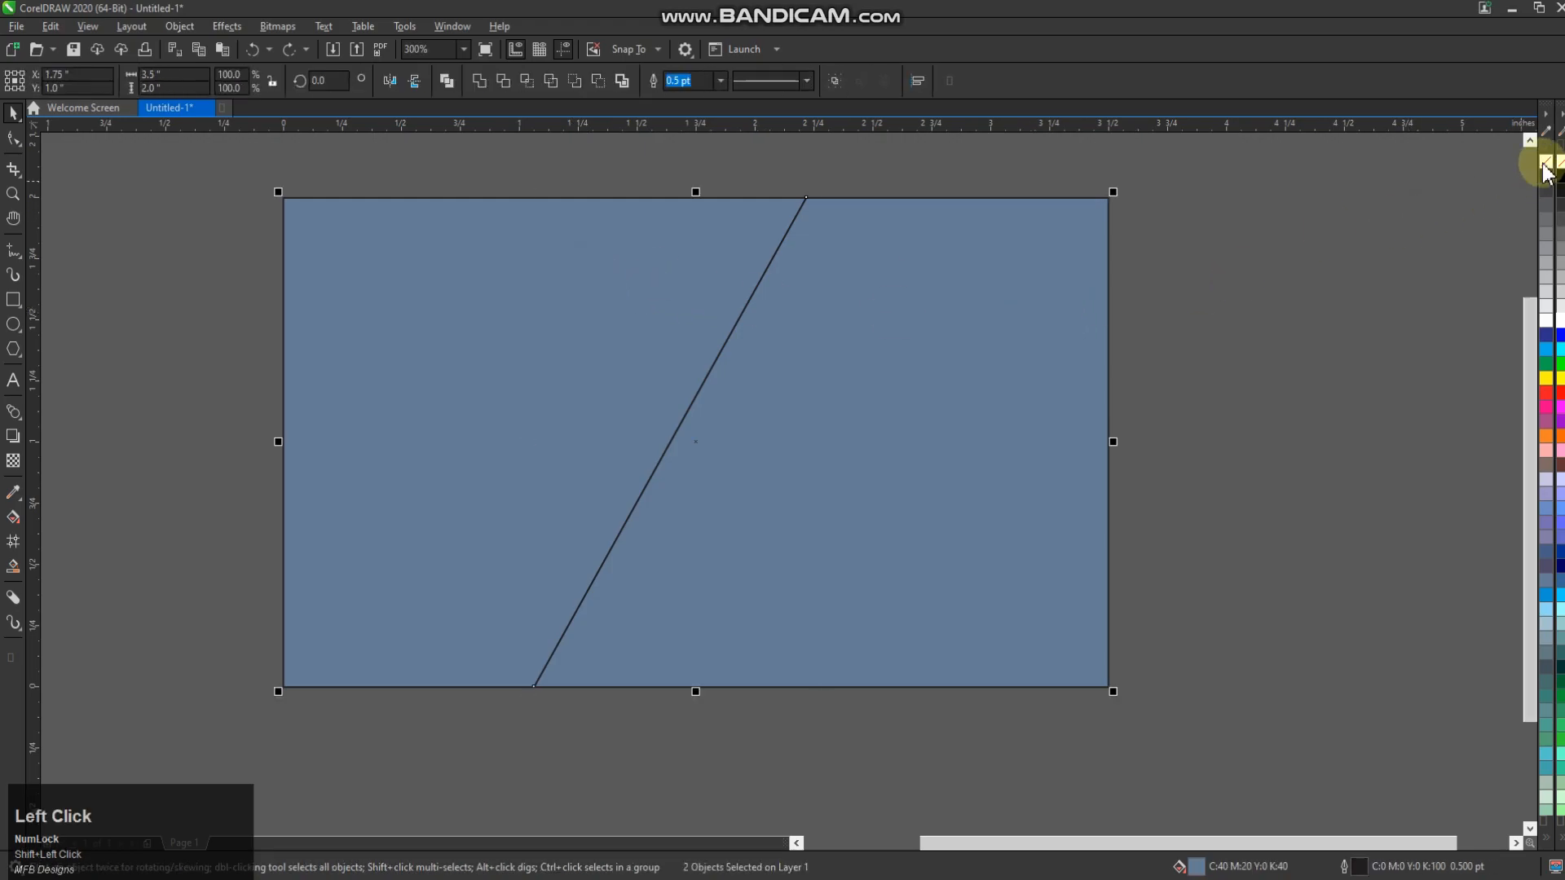
pyautogui.click(1560, 323)
pyautogui.click(1006, 402)
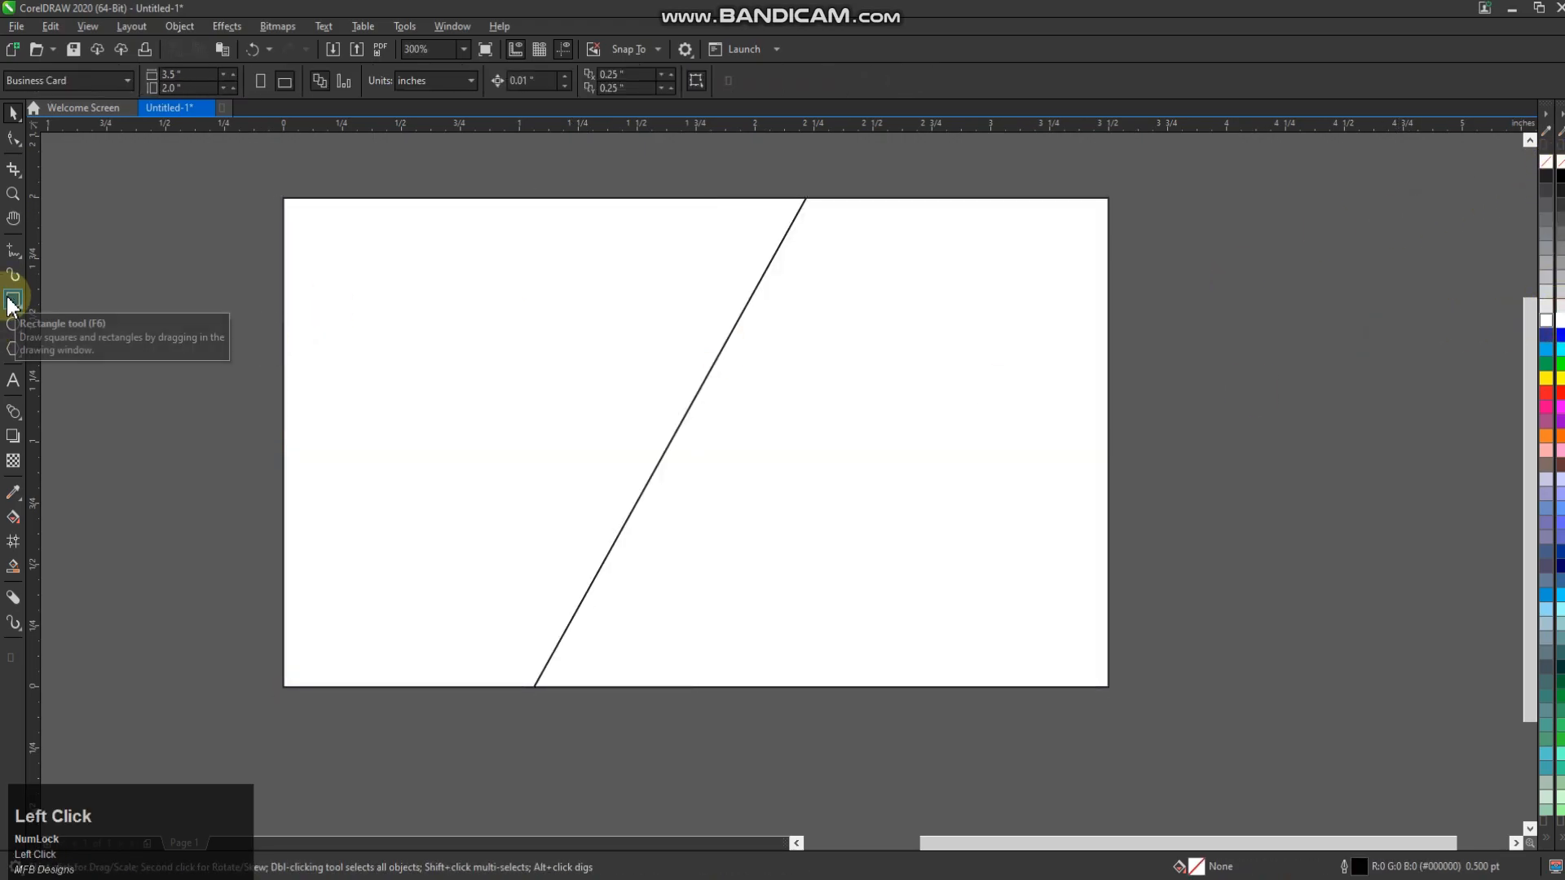
pyautogui.click(13, 299)
# Draw a vertical straight line to the left of the card and select it
pyautogui.click(13, 249)
pyautogui.moveTo(133, 254); pyautogui.dragTo(132, 638)
pyautogui.click(13, 113)
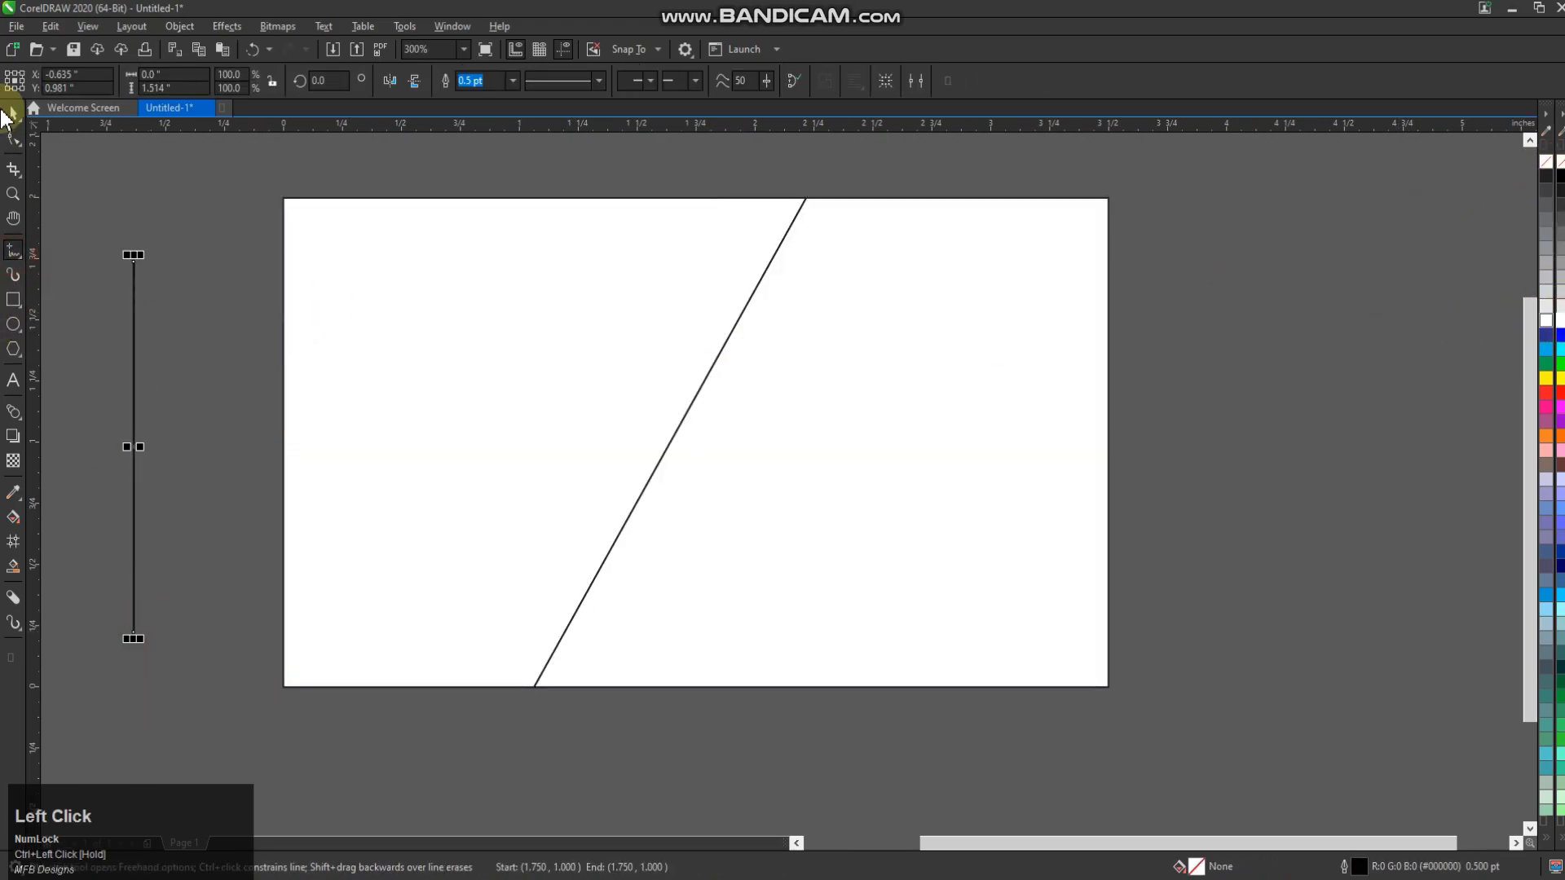
pyautogui.click(13, 138)
pyautogui.scroll(-2, 373, 342)
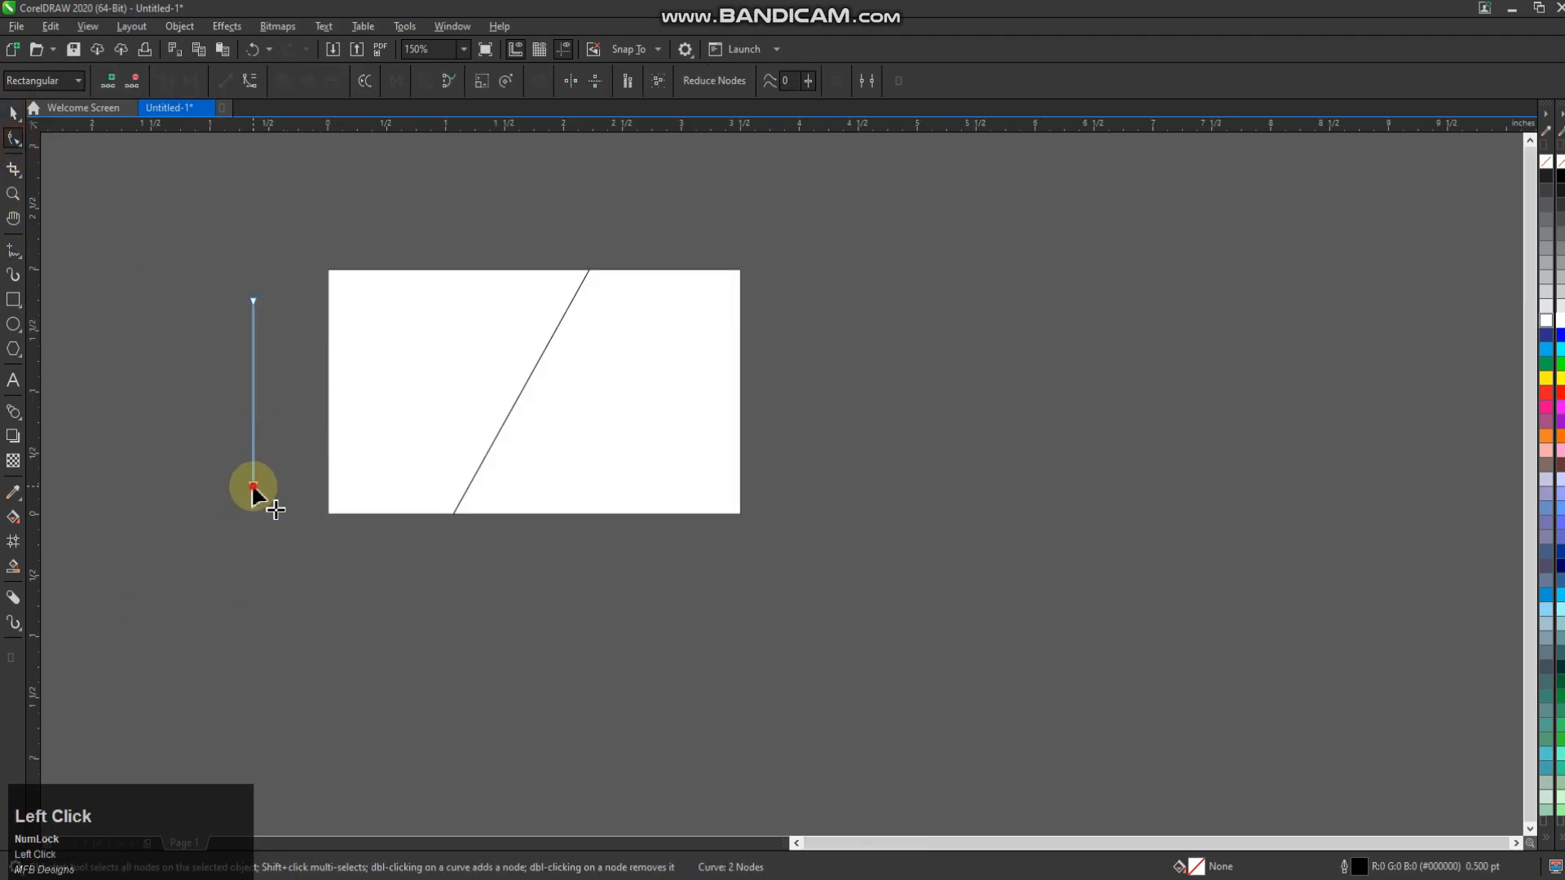
pyautogui.click(14, 113)
pyautogui.click(216, 359)
pyautogui.scroll(2, 245, 366)
# Set the line's outline width to 3.0 pt
pyautogui.click(512, 80)
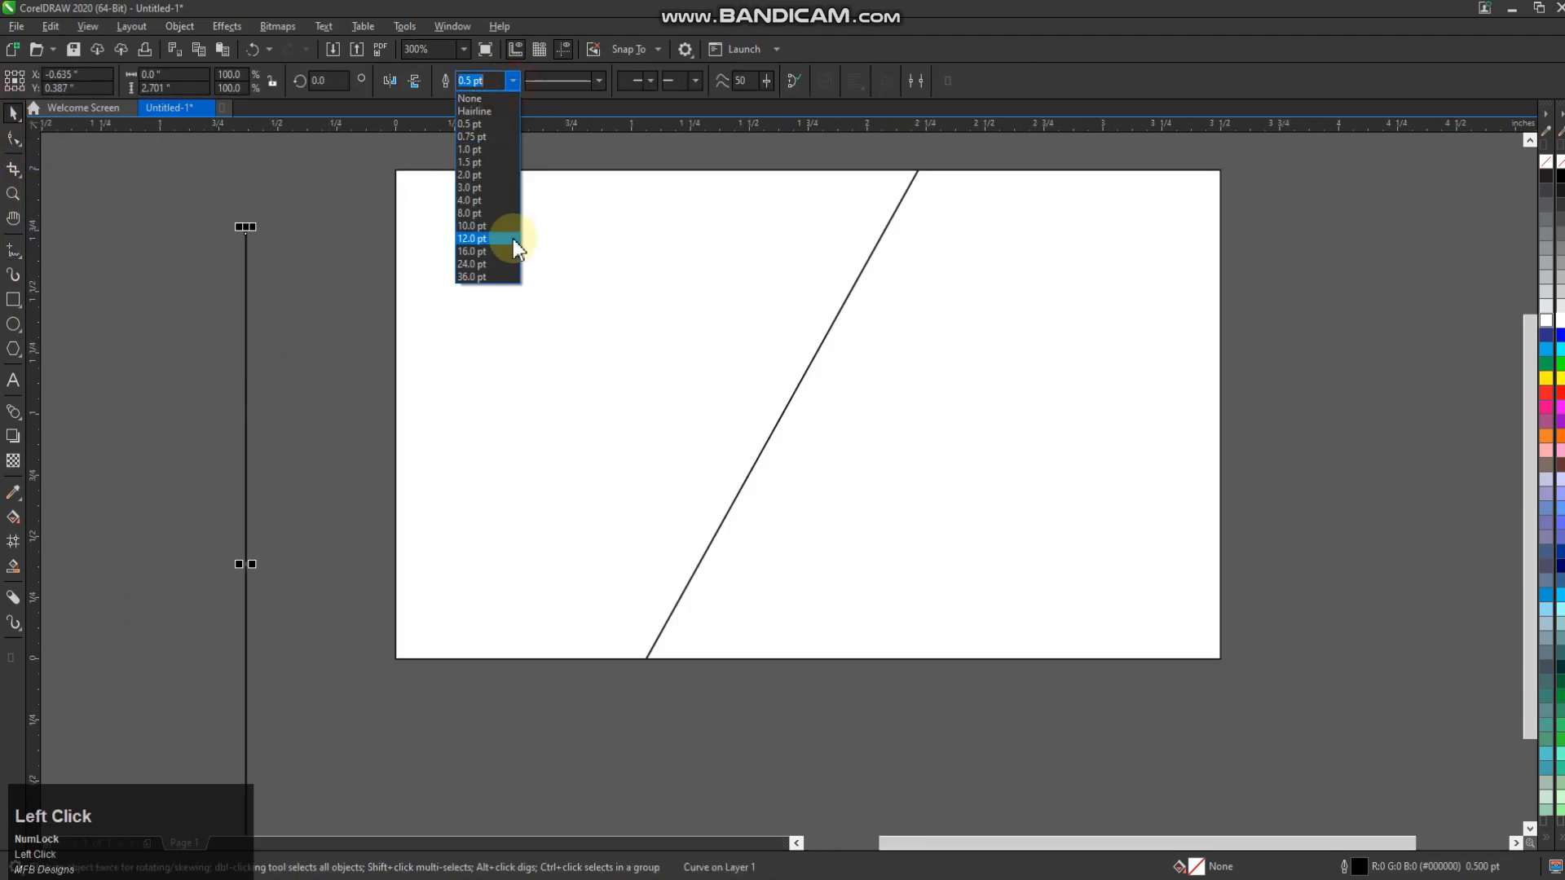
pyautogui.click(500, 200)
pyautogui.click(600, 81)
pyautogui.click(600, 82)
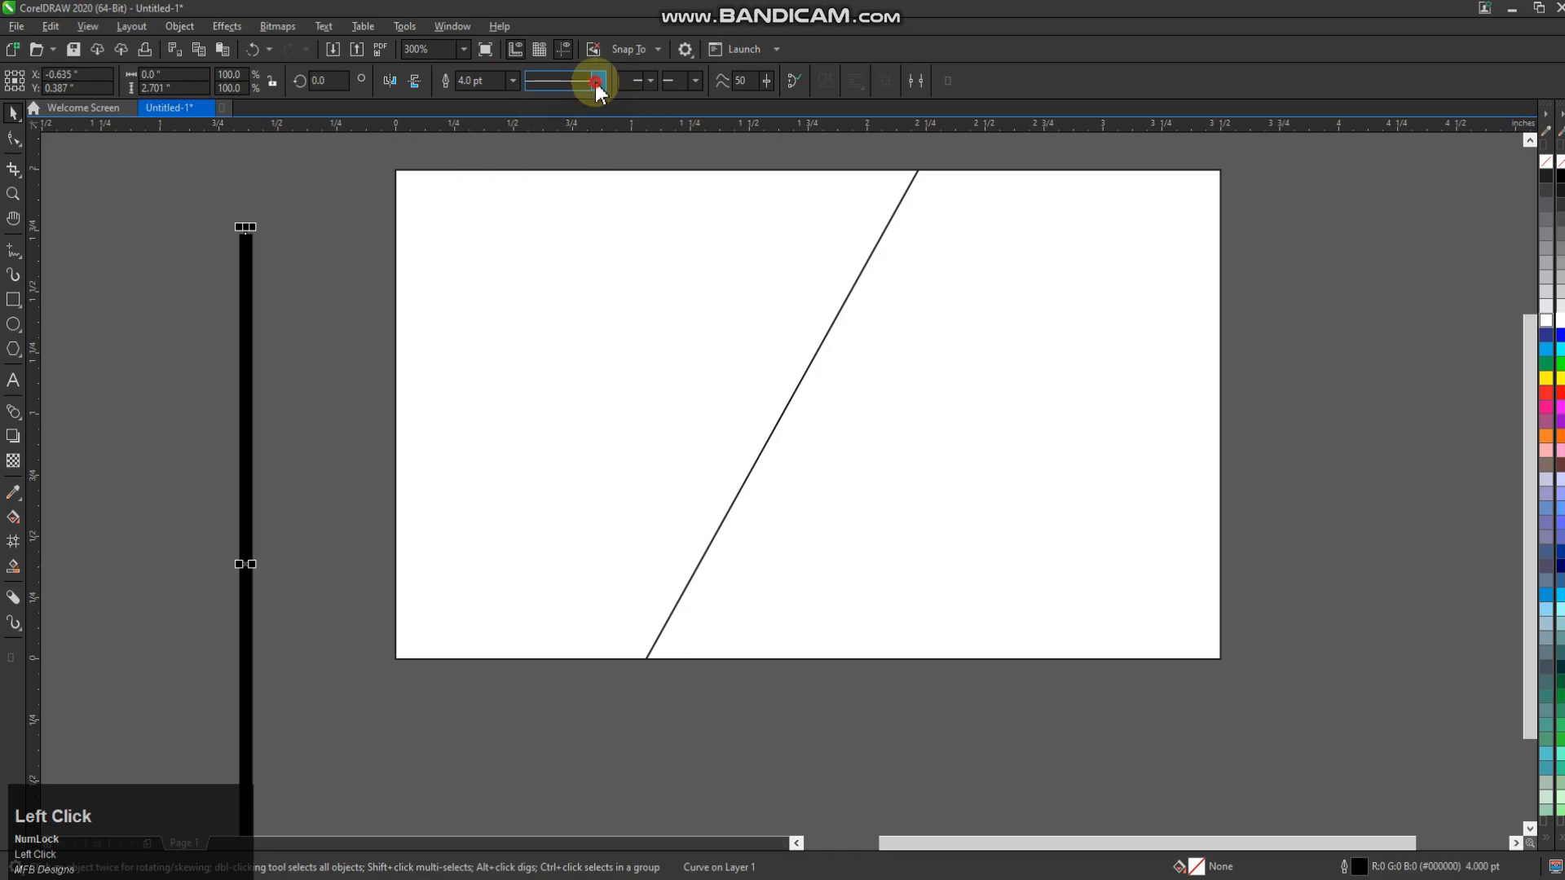
pyautogui.click(513, 80)
pyautogui.click(476, 189)
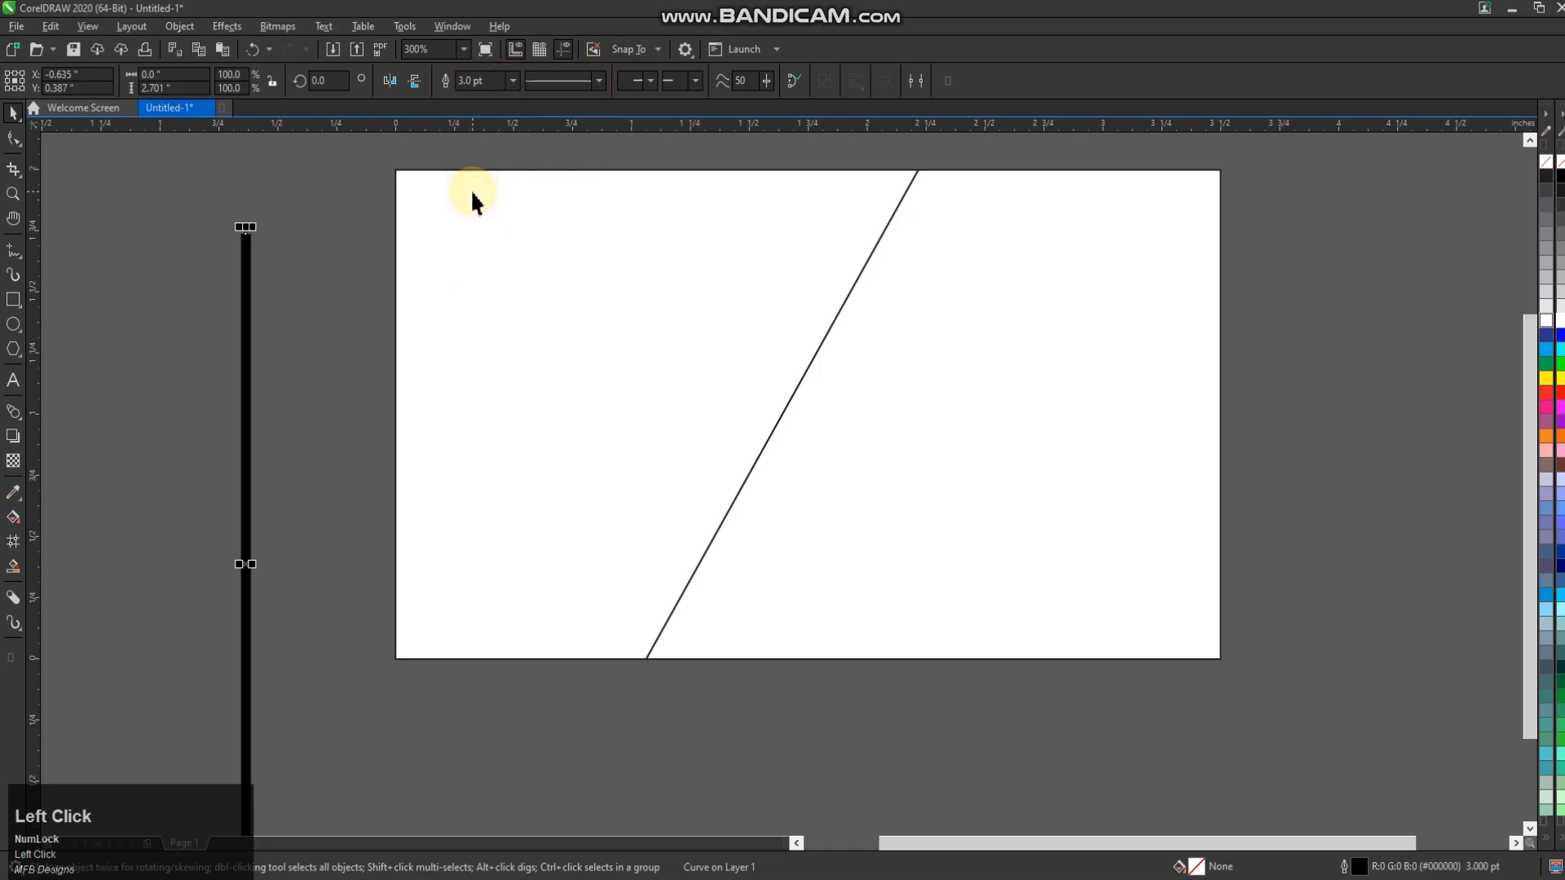
# Move the thick line onto the card
pyautogui.scroll(-2, 377, 482)
pyautogui.click(315, 516)
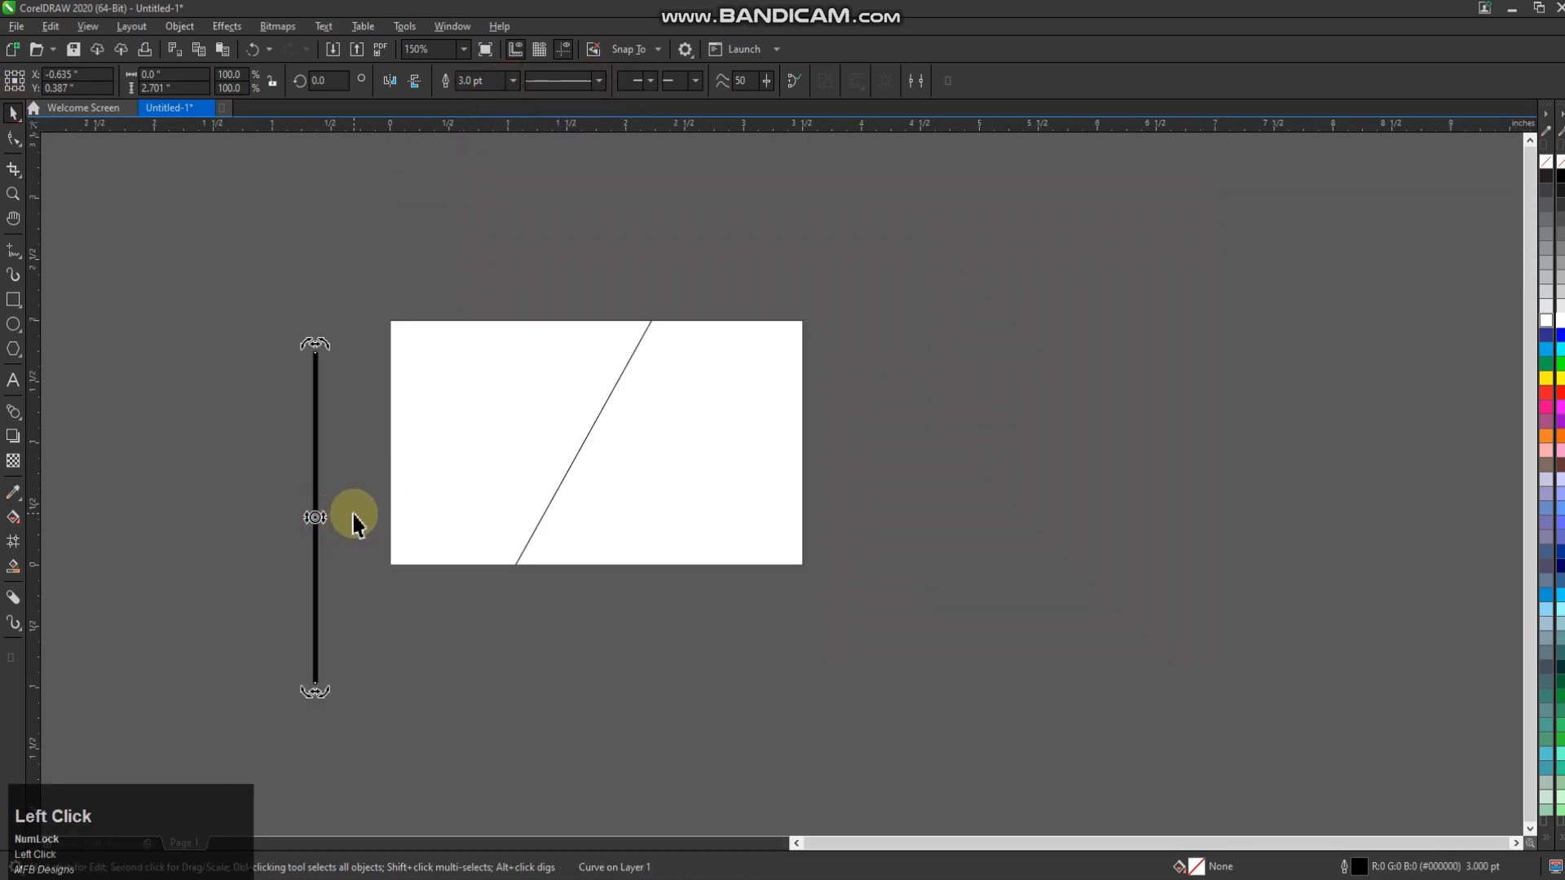
pyautogui.click(337, 488)
pyautogui.click(314, 426)
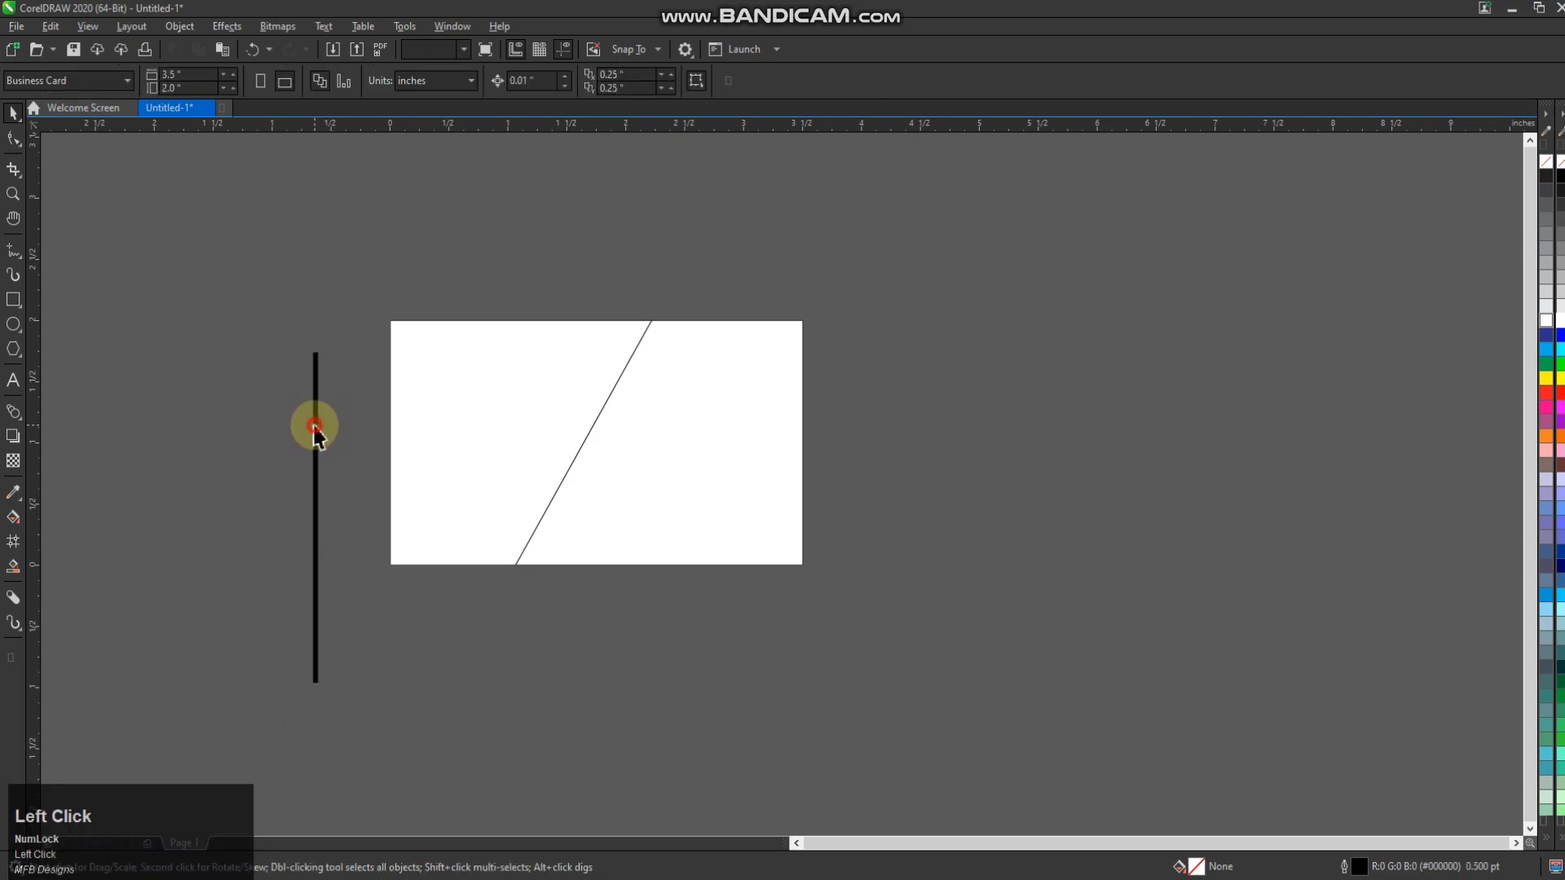
pyautogui.moveTo(315, 517); pyautogui.dragTo(639, 440)
pyautogui.scroll(2, 644, 263)
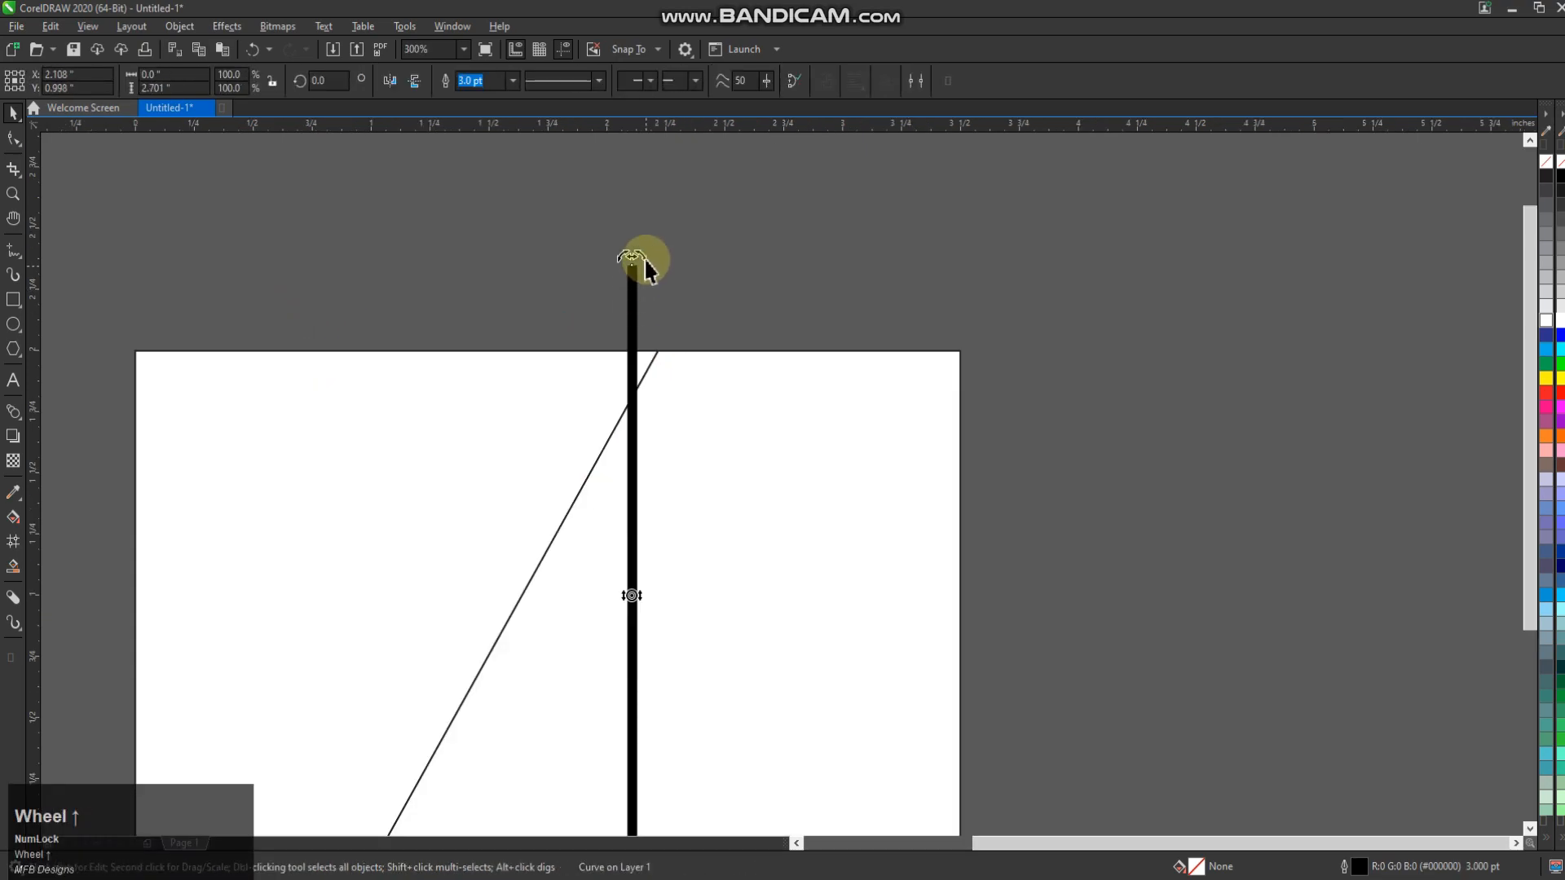
# Rotate the thick line to 330° and place it just right of the thin diagonal
pyautogui.moveTo(643, 262); pyautogui.dragTo(775, 335)
pyautogui.scroll(-2, 612, 542)
pyautogui.scroll(2, 647, 535)
pyautogui.click(646, 535)
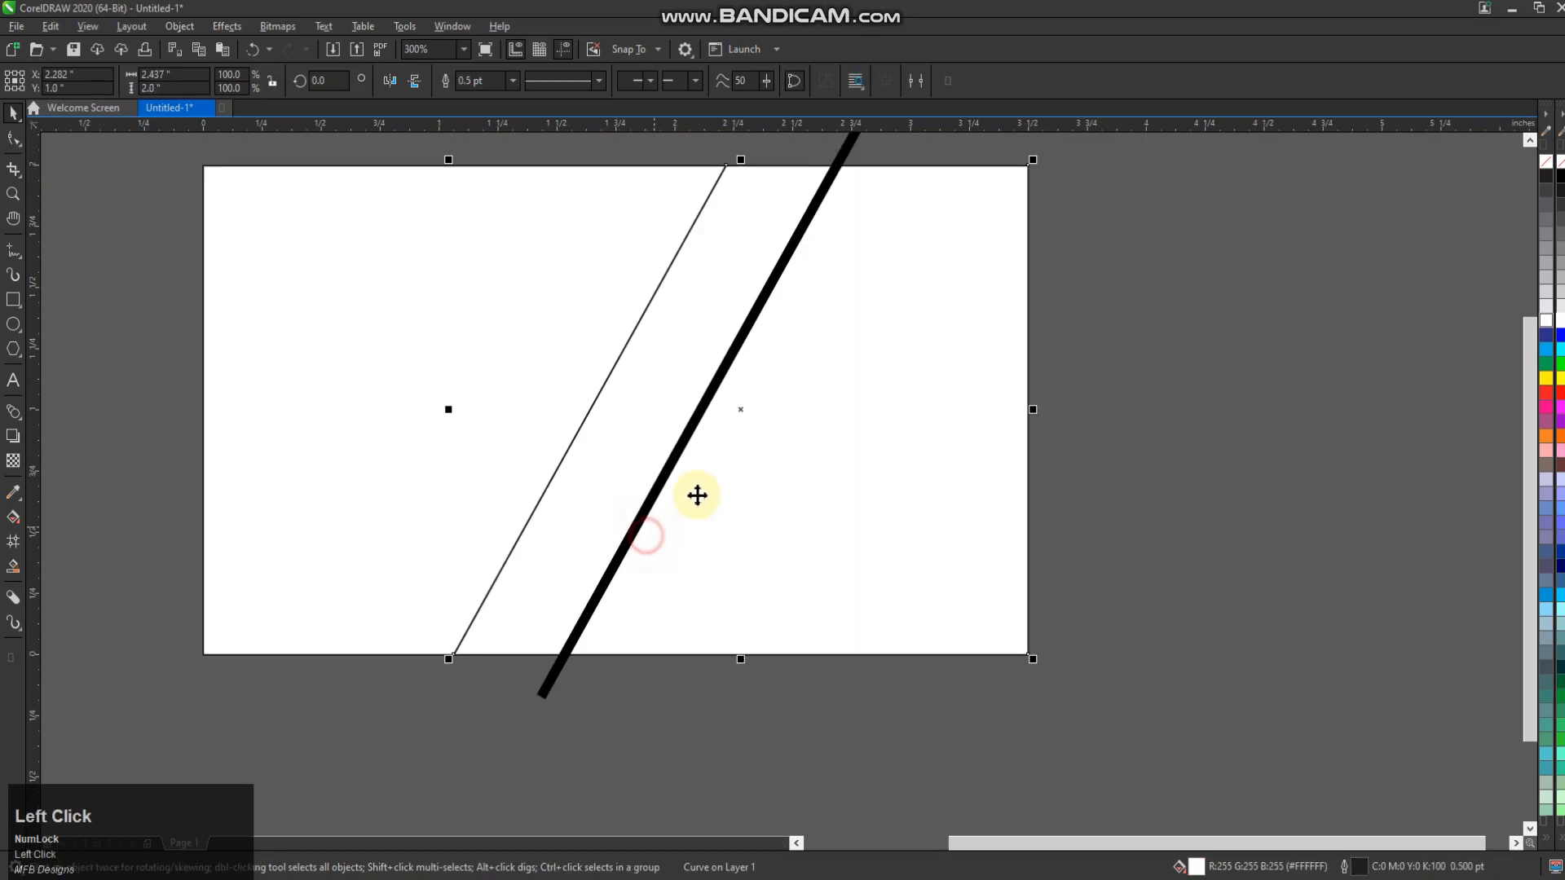
pyautogui.click(723, 418)
pyautogui.click(554, 673)
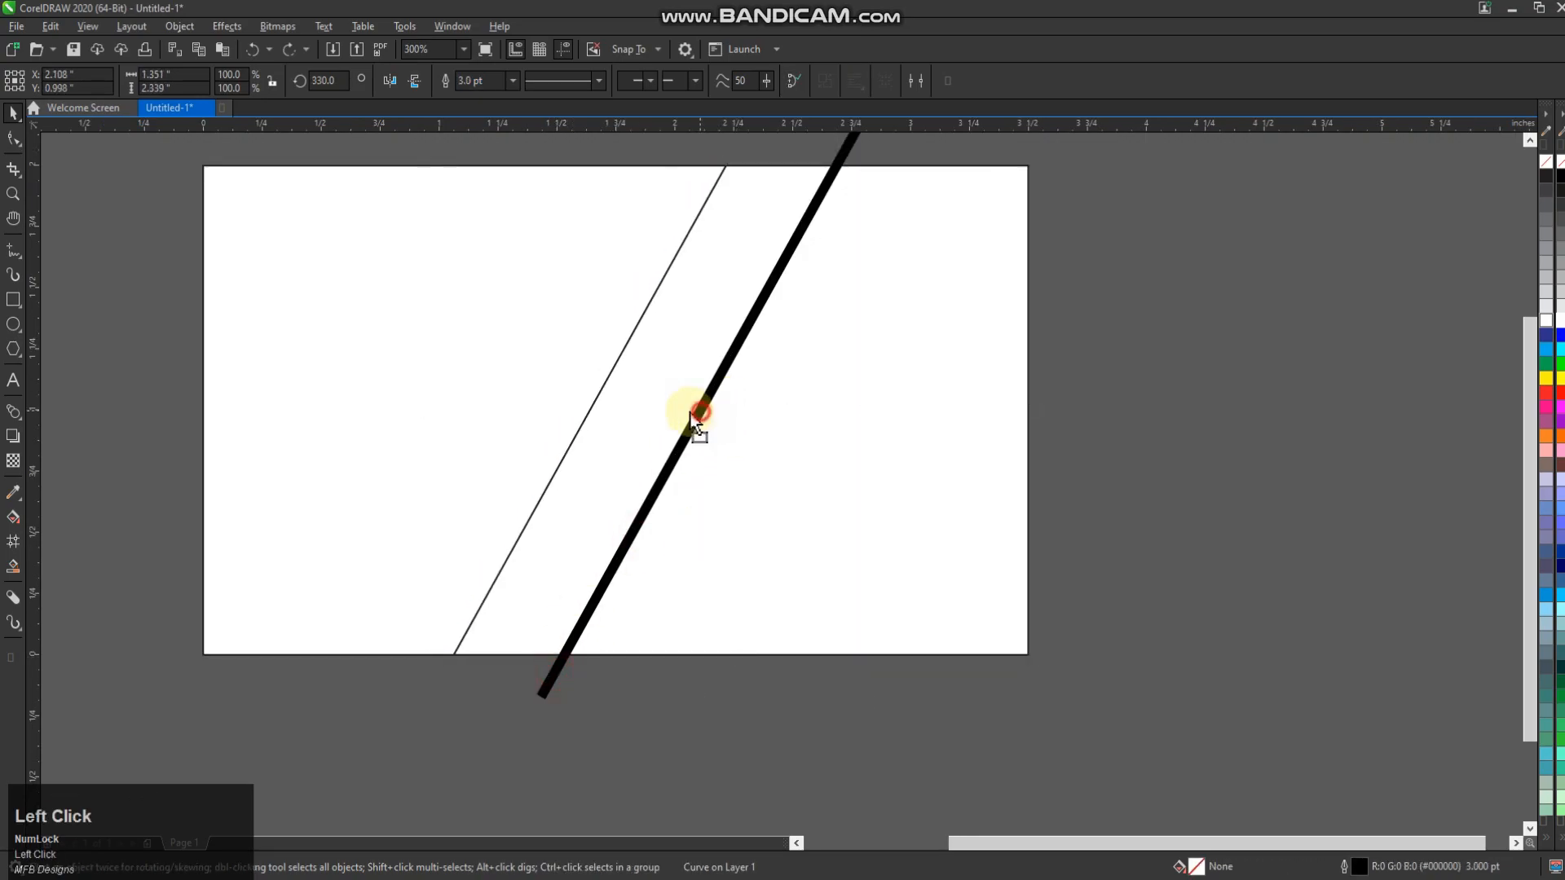
pyautogui.moveTo(598, 418); pyautogui.dragTo(658, 414)
# Drop copies of the stripe with Ctrl+D, then undo the extra copies
pyautogui.rightClick(658, 414)
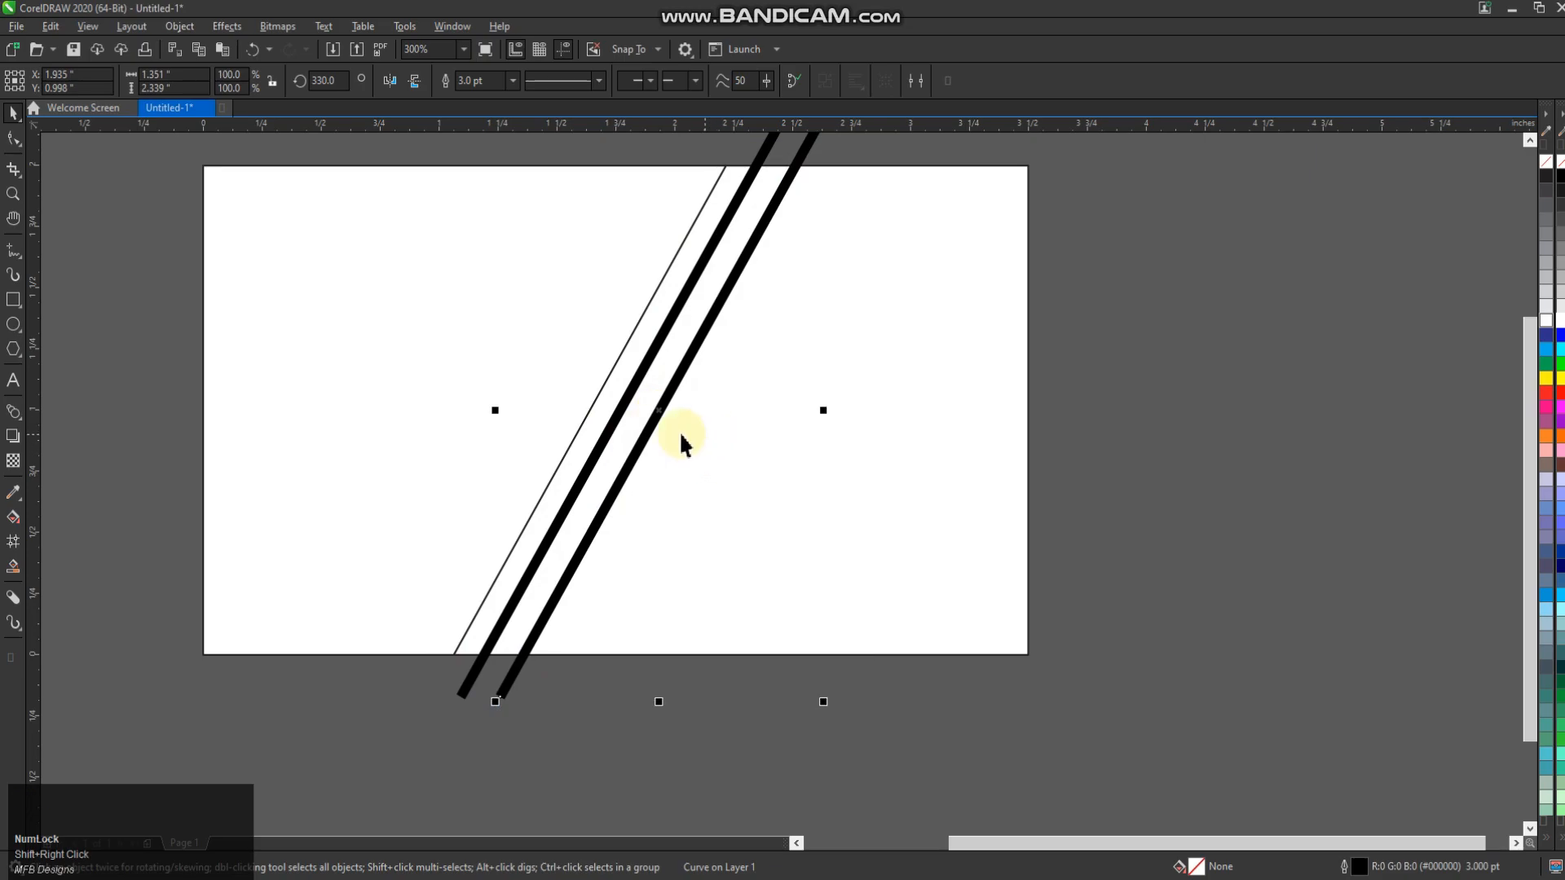
pyautogui.hotkey('ctrl', 'd')
pyautogui.hotkey('ctrl', 'd')
pyautogui.hotkey('ctrl', 'd')
pyautogui.hotkey('ctrl', 'd')
pyautogui.hotkey('ctrl', 'd')
pyautogui.hotkey('ctrl', 'd')
pyautogui.hotkey('ctrl', 'd')
pyautogui.hotkey('ctrl', 'd')
pyautogui.hotkey('ctrl', 'd')
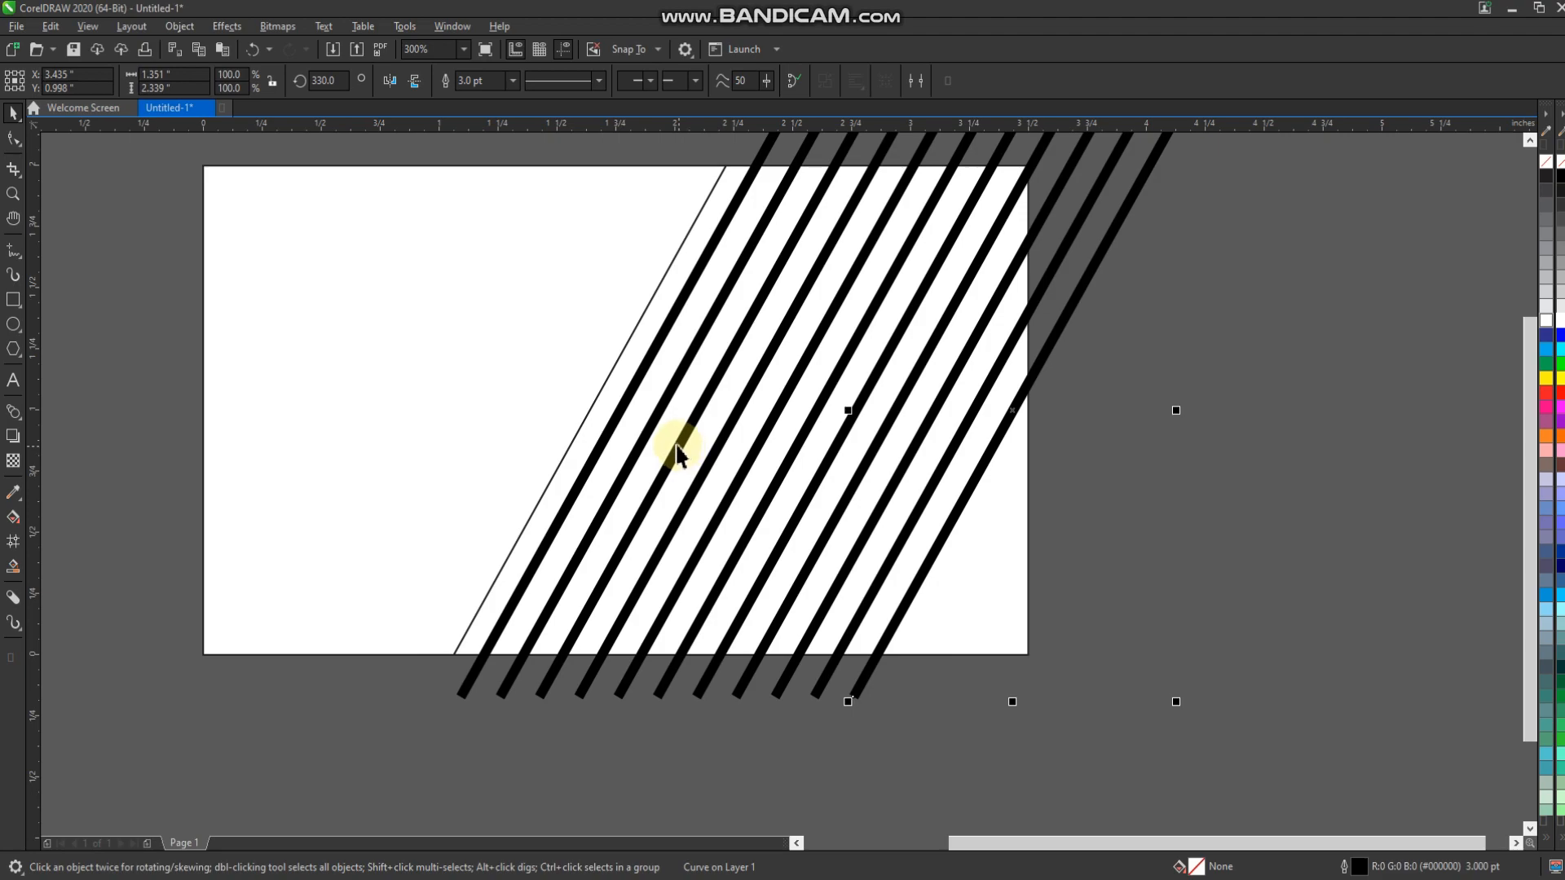
pyautogui.hotkey('ctrl', 'd')
pyautogui.hotkey('ctrl', 'd')
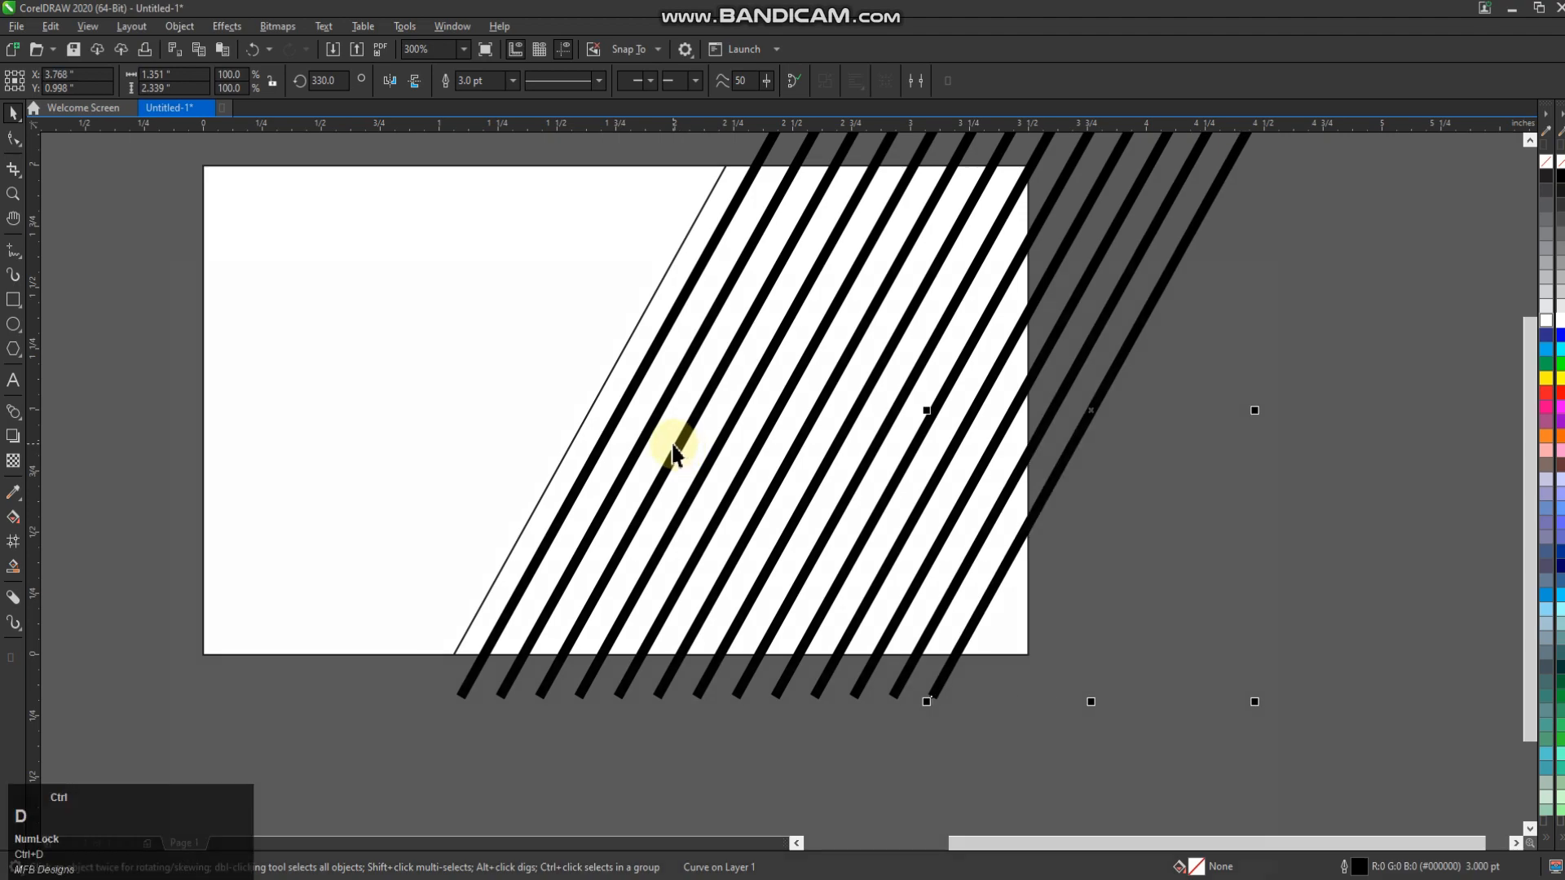
pyautogui.hotkey('ctrl', 'z')
pyautogui.hotkey('ctrl', 'z')
pyautogui.hotkey('ctrl', 'z')
pyautogui.hotkey('ctrl', 'z')
pyautogui.hotkey('ctrl', 'z')
pyautogui.hotkey('ctrl', 'z')
pyautogui.hotkey('ctrl', 'z')
pyautogui.hotkey('ctrl', 'z')
pyautogui.hotkey('ctrl', 'z')
pyautogui.hotkey('ctrl', 'z')
pyautogui.hotkey('ctrl', 'z')
pyautogui.hotkey('ctrl', 'z')
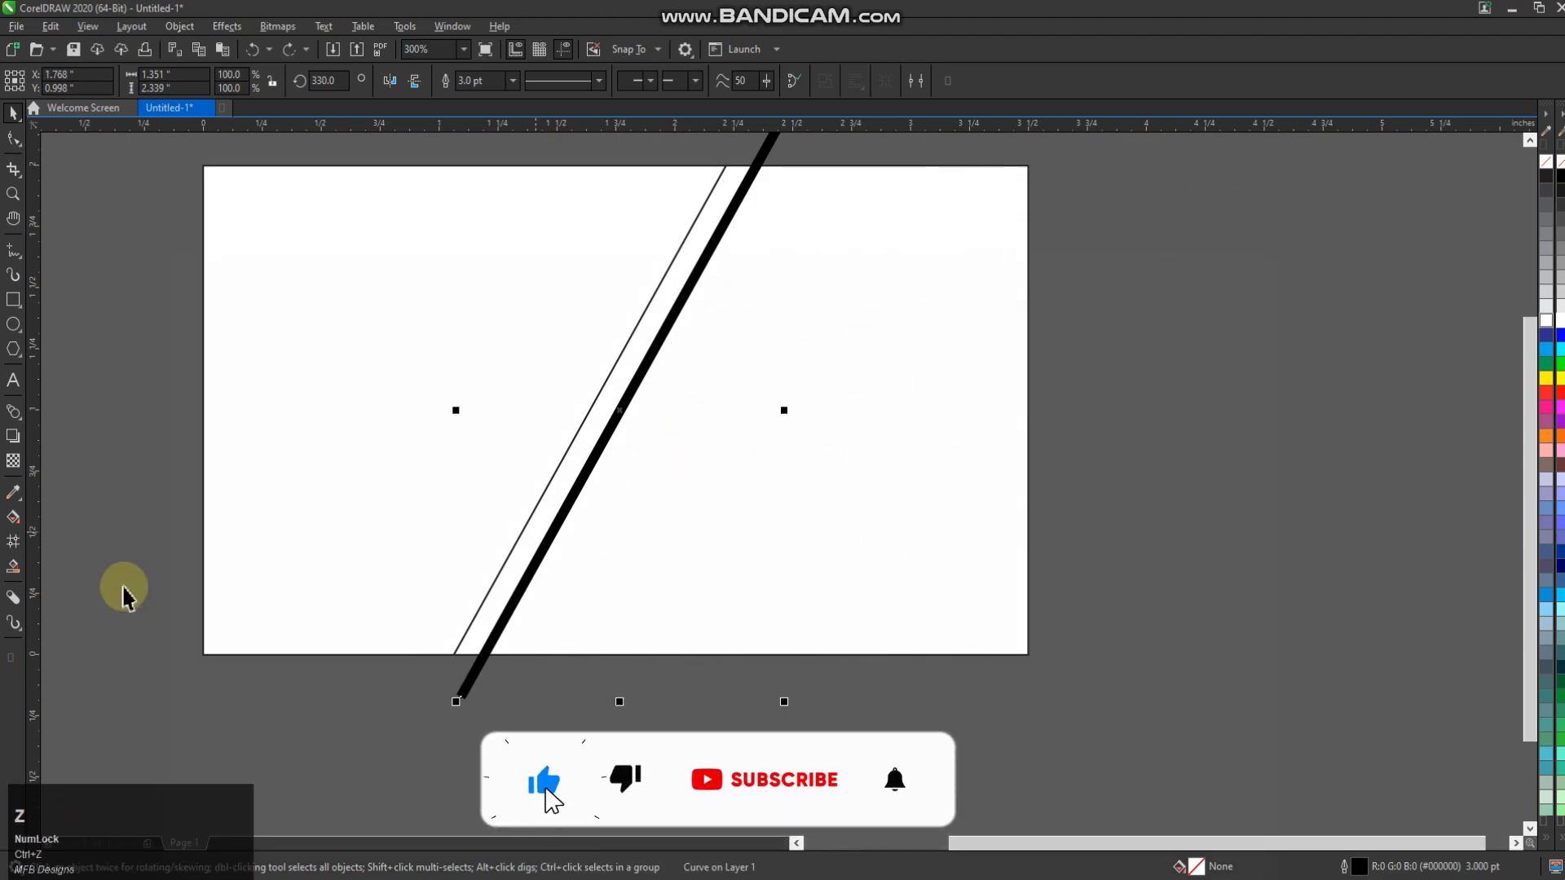
# Recolour the stripe from 50% grey to light grey
pyautogui.rightClick(1553, 251)
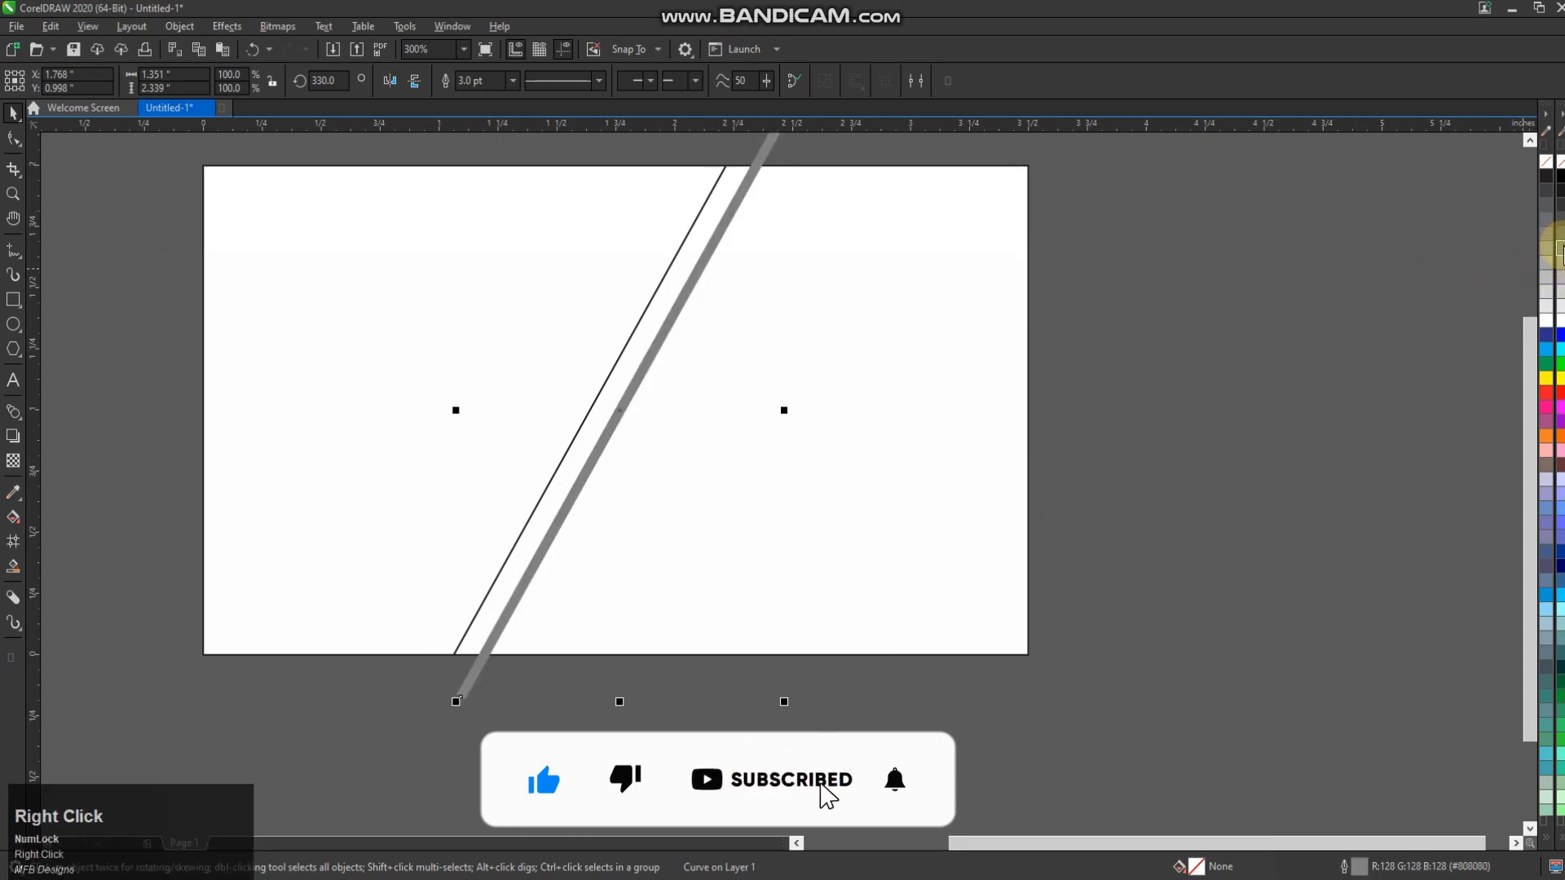
pyautogui.rightClick(1557, 281)
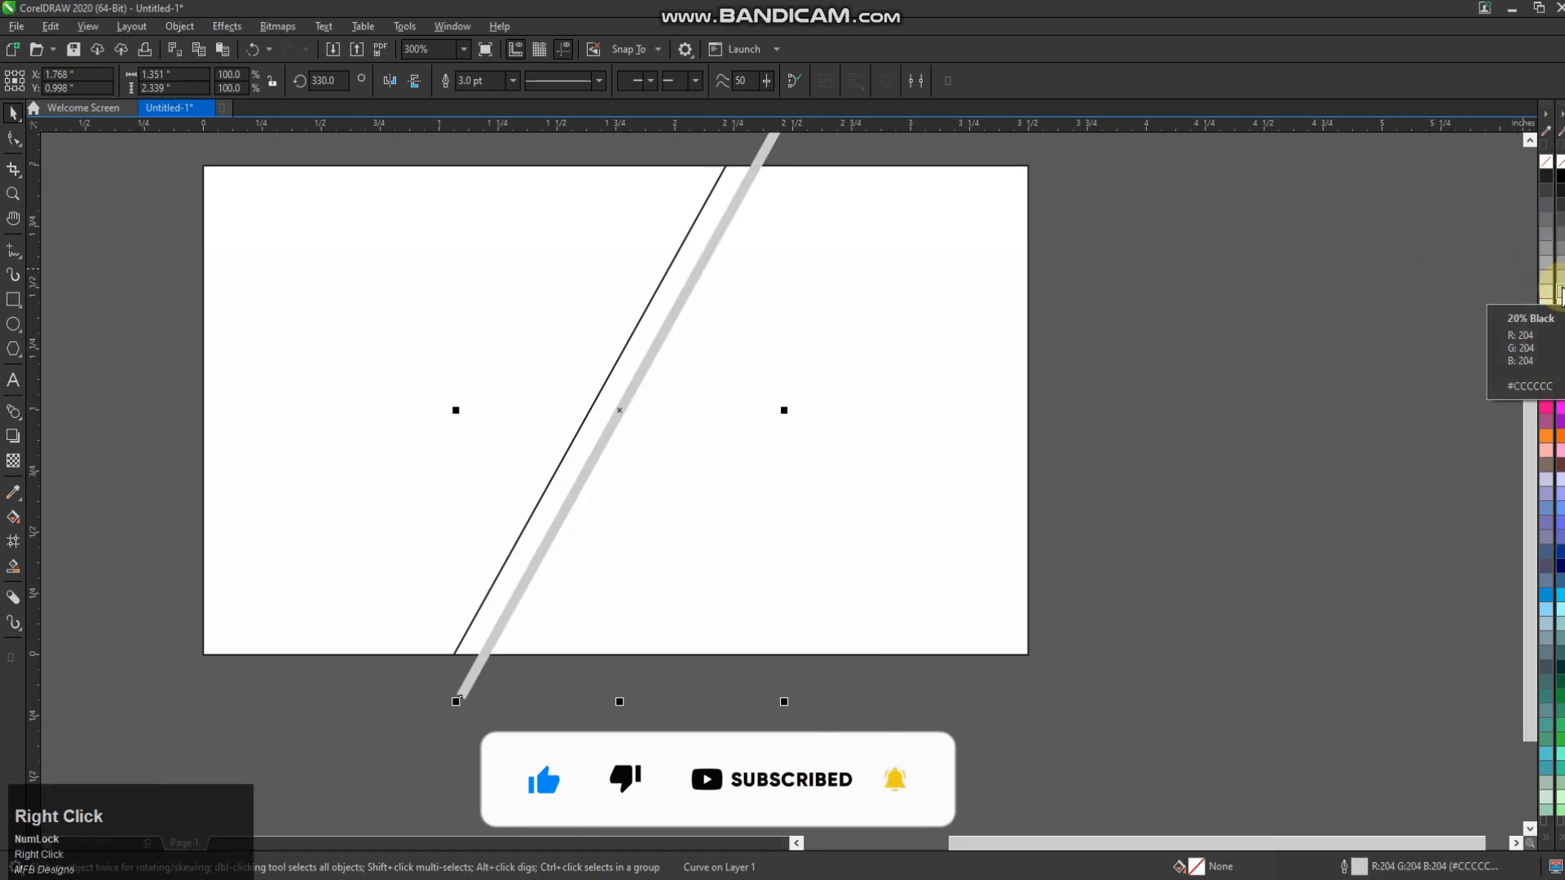
pyautogui.click(454, 674)
# Copy the grey line rightward and repeat it with Ctrl+D into evenly spaced lines
pyautogui.moveTo(463, 677); pyautogui.dragTo(513, 679)
pyautogui.rightClick(511, 678)
pyautogui.hotkey('ctrl', 'd')
pyautogui.hotkey('ctrl', 'd')
pyautogui.hotkey('ctrl', 'd')
pyautogui.hotkey('ctrl', 'd')
pyautogui.hotkey('ctrl', 'd')
pyautogui.hotkey('ctrl', 'd')
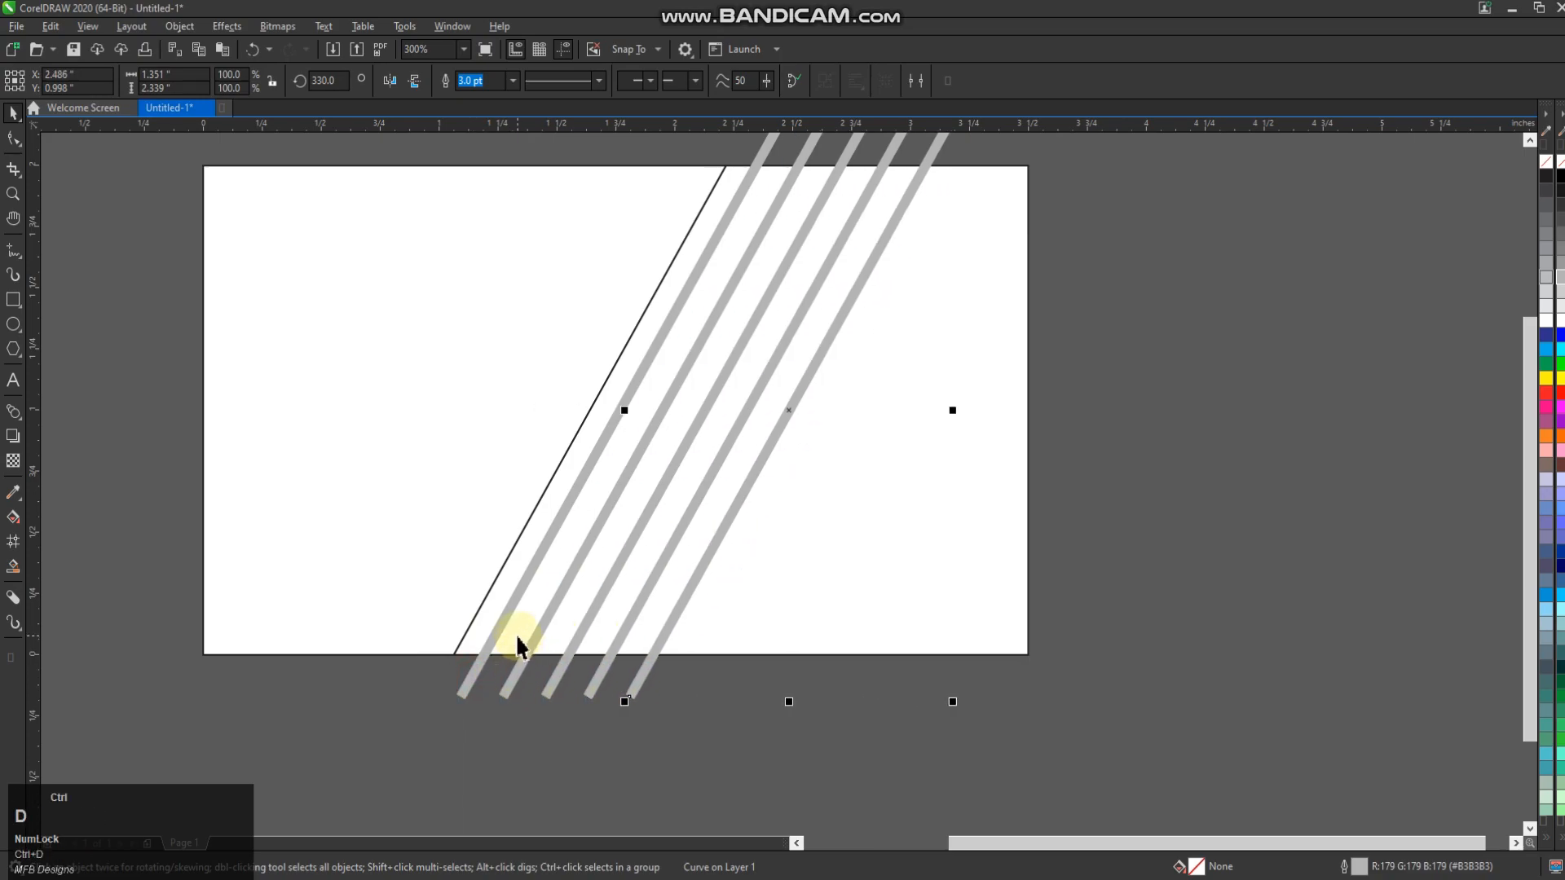
pyautogui.hotkey('ctrl', 'd')
pyautogui.hotkey('ctrl', 'd')
pyautogui.hotkey('ctrl', 'd')
pyautogui.hotkey('ctrl', 'd')
pyautogui.hotkey('ctrl', 'd')
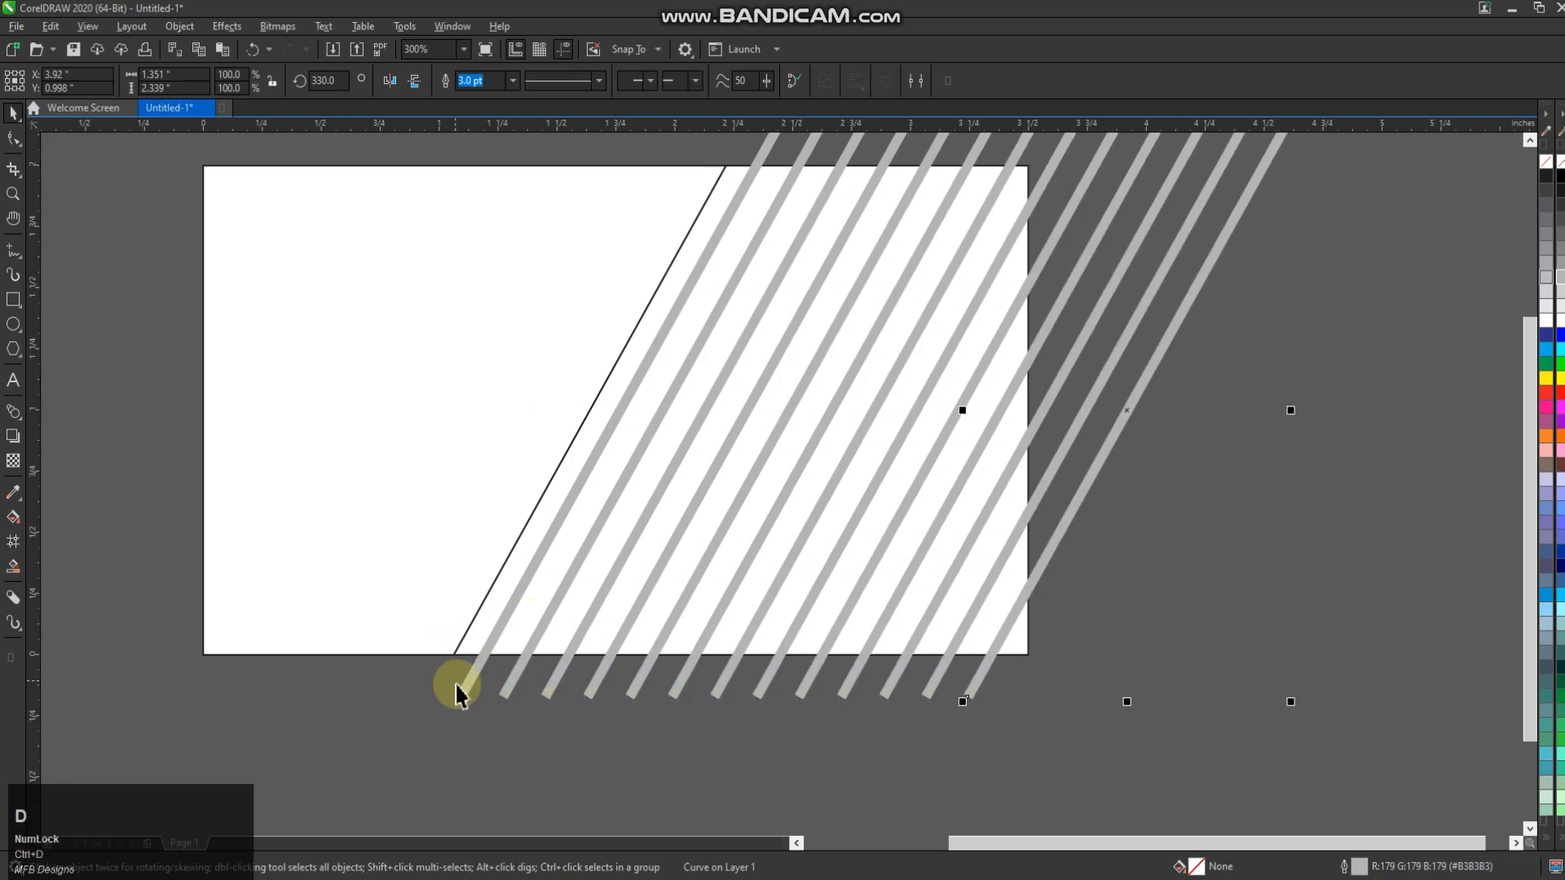
# Shift-select all the grey diagonal lines together
pyautogui.click(456, 694)
pyautogui.keyDown('shift'); pyautogui.click(510, 688); pyautogui.keyUp('shift')
pyautogui.keyDown('shift'); pyautogui.click(552, 687); pyautogui.keyUp('shift')
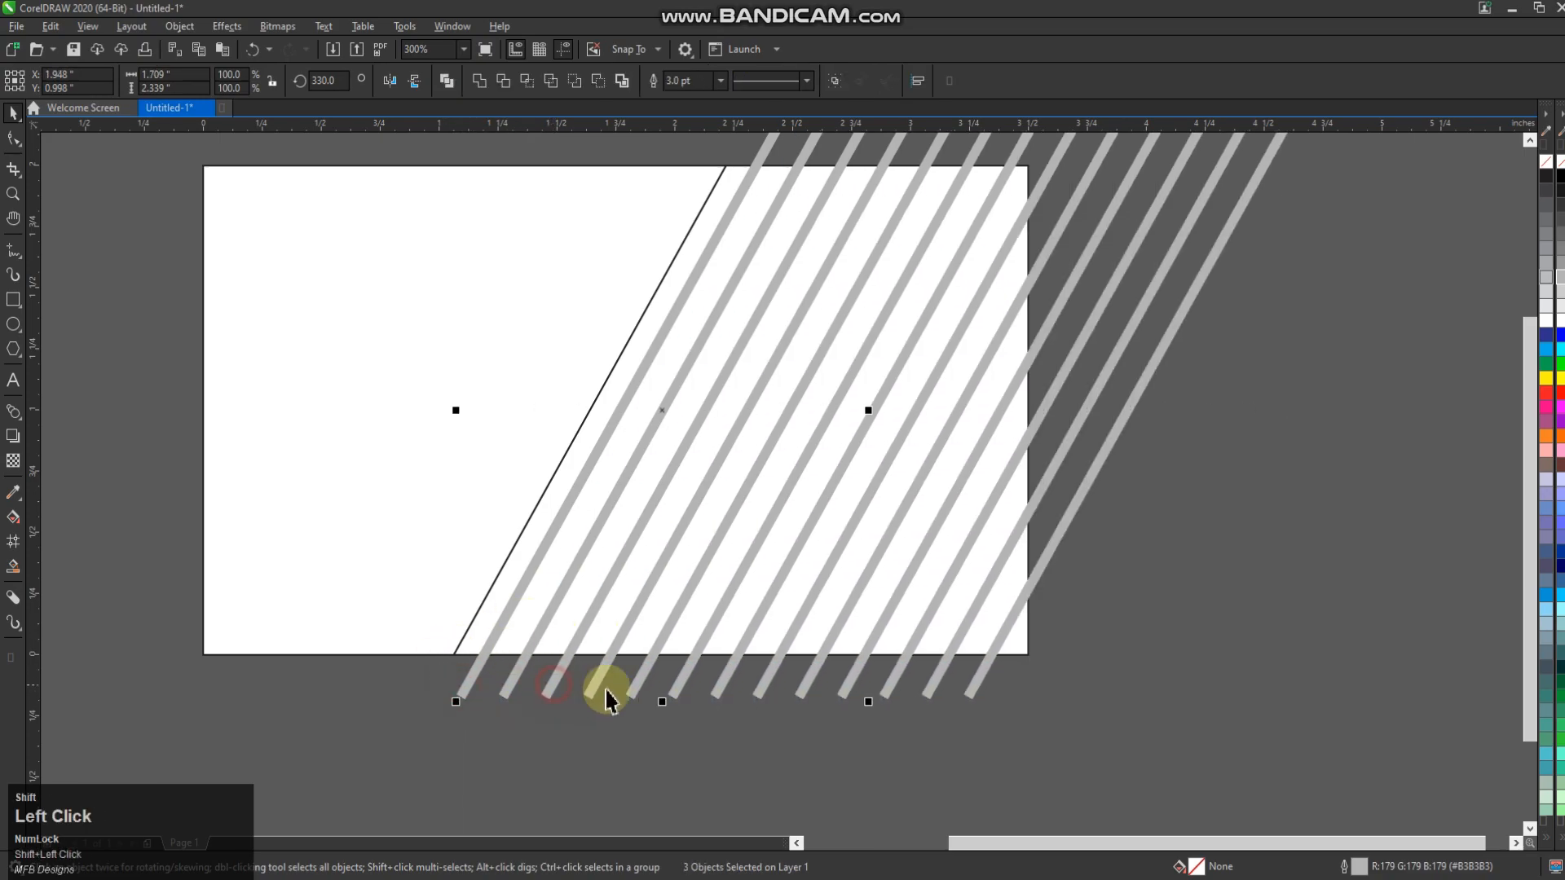
pyautogui.keyDown('shift'); pyautogui.click(684, 689); pyautogui.keyUp('shift')
pyautogui.keyDown('shift'); pyautogui.click(725, 683); pyautogui.keyUp('shift')
pyautogui.keyDown('shift'); pyautogui.click(770, 676); pyautogui.keyUp('shift')
pyautogui.keyDown('shift'); pyautogui.click(819, 661); pyautogui.keyUp('shift')
pyautogui.keyDown('shift'); pyautogui.click(854, 681); pyautogui.keyUp('shift')
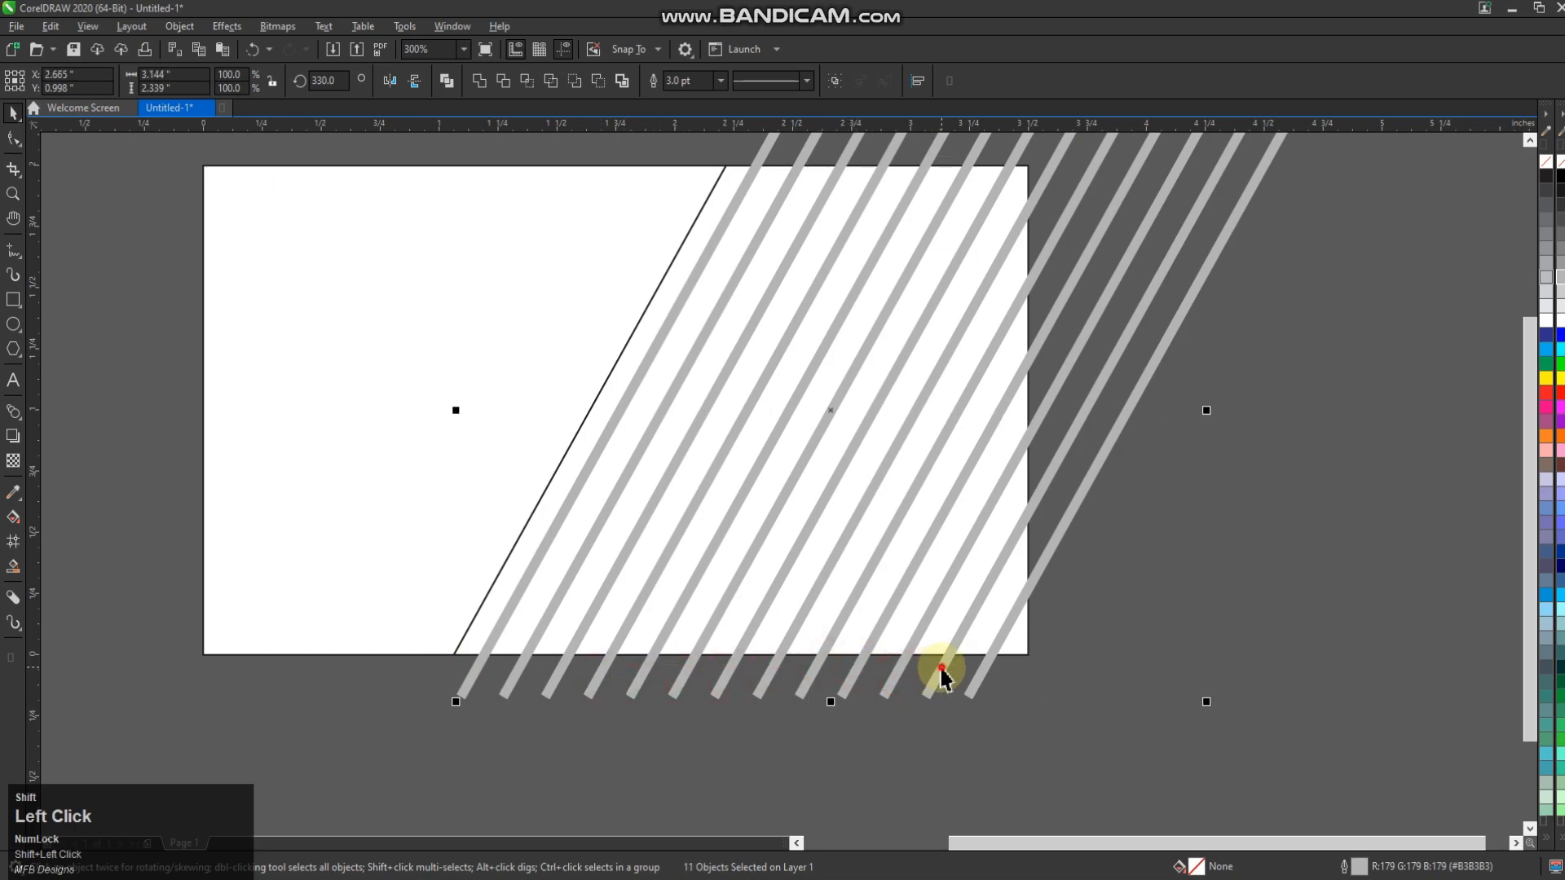
# PowerClip the line group inside the parallelogram and leave a copy to the left
pyautogui.rightClick(979, 680)
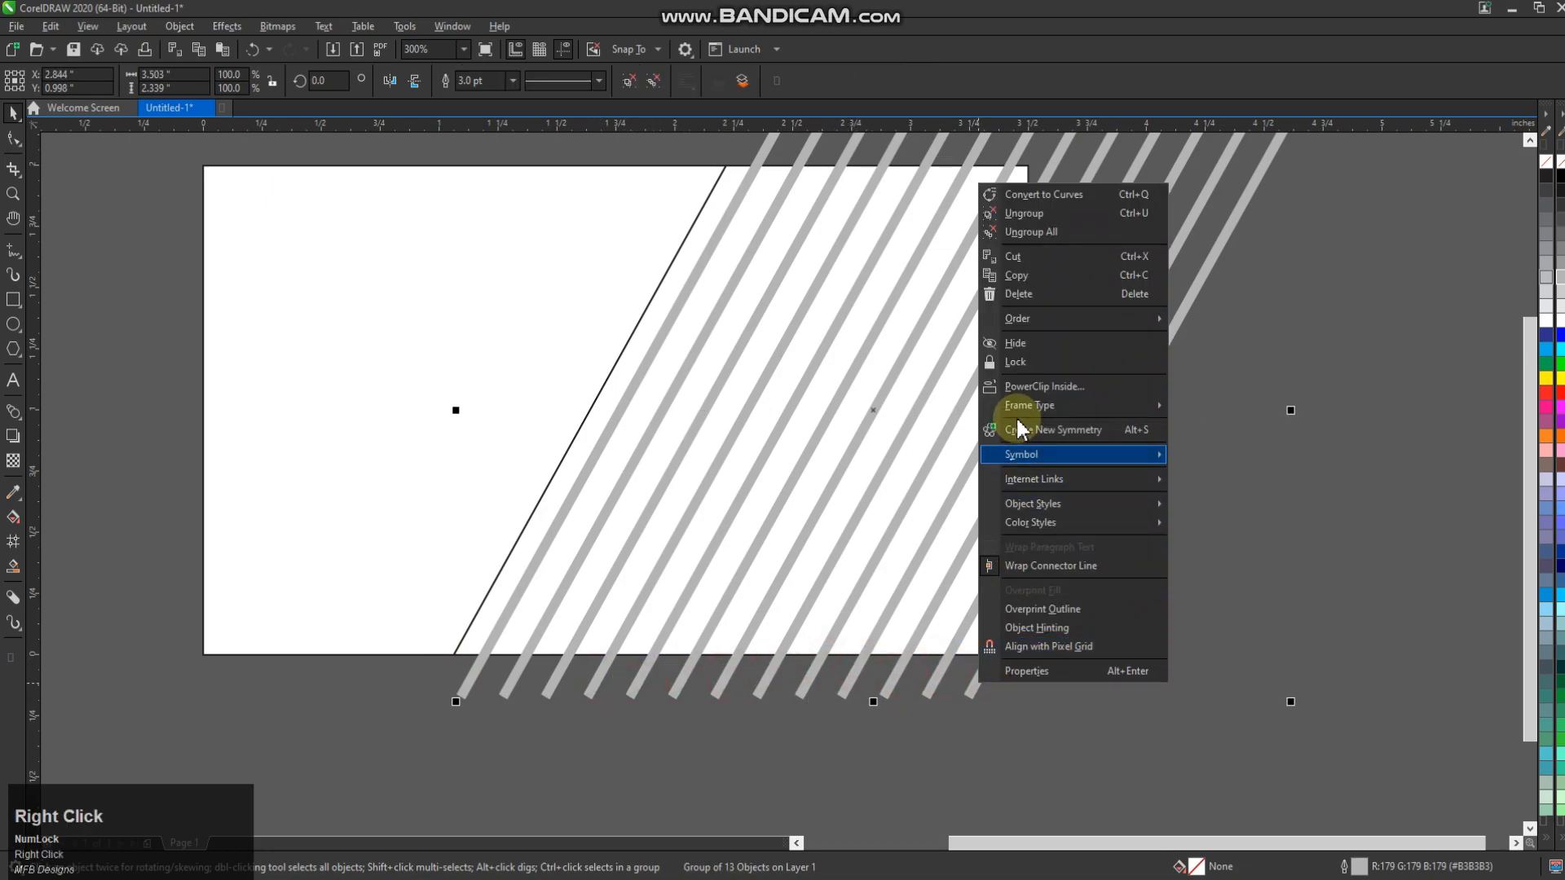
pyautogui.click(1029, 407)
pyautogui.scroll(-2, 886, 624)
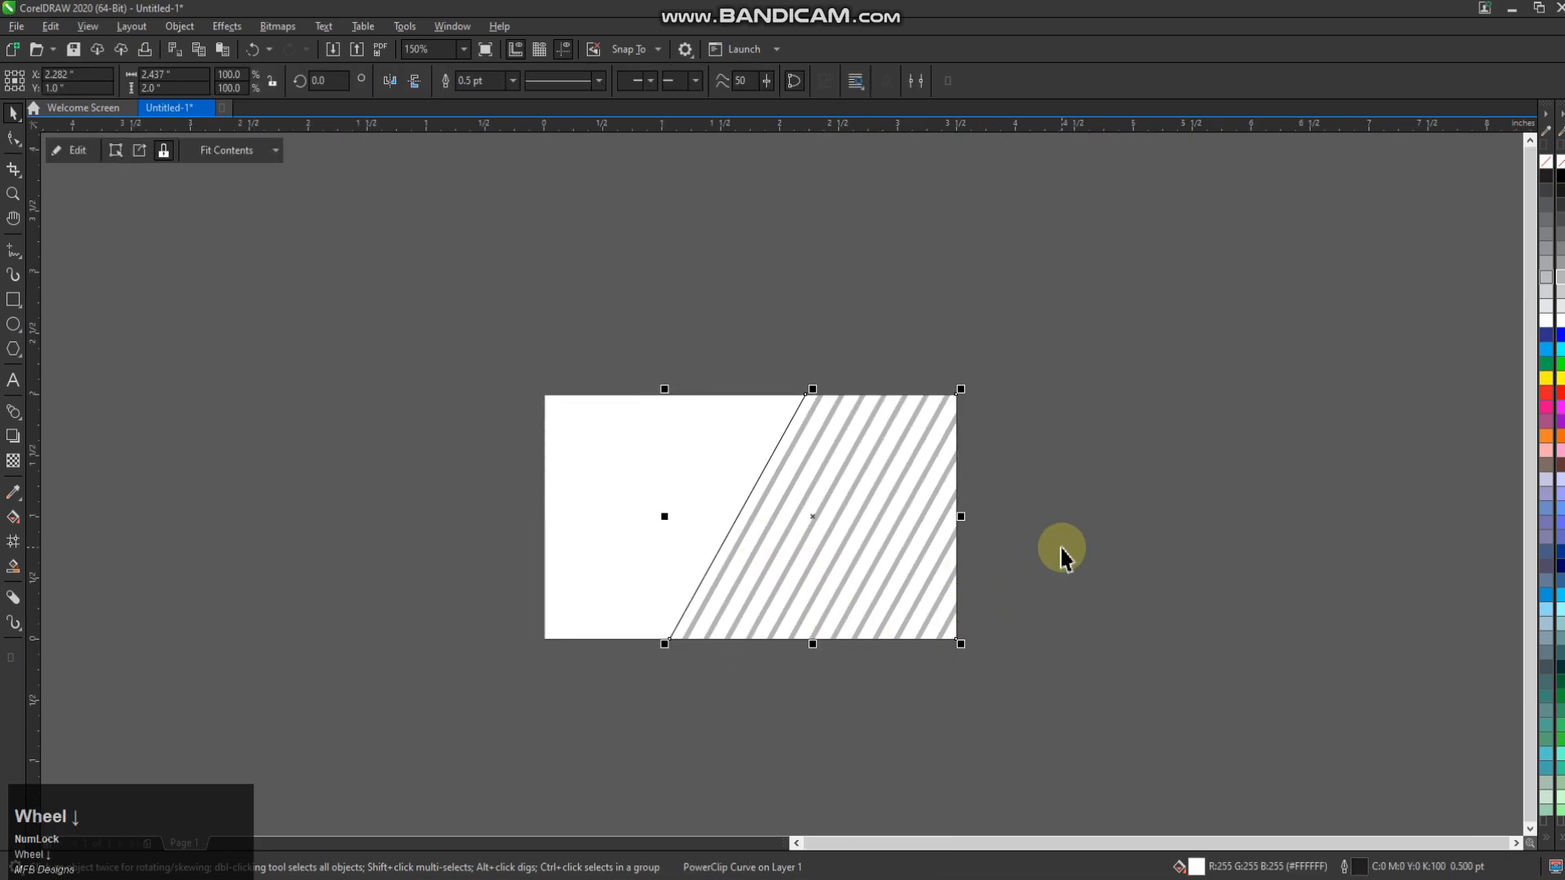
pyautogui.moveTo(947, 513); pyautogui.dragTo(394, 473)
pyautogui.keyDown('ctrl'); pyautogui.rightClick(394, 472); pyautogui.keyUp('ctrl')
# Extract the lines from the copy, mirror them horizontally, and delete the empty frame
pyautogui.click(116, 150)
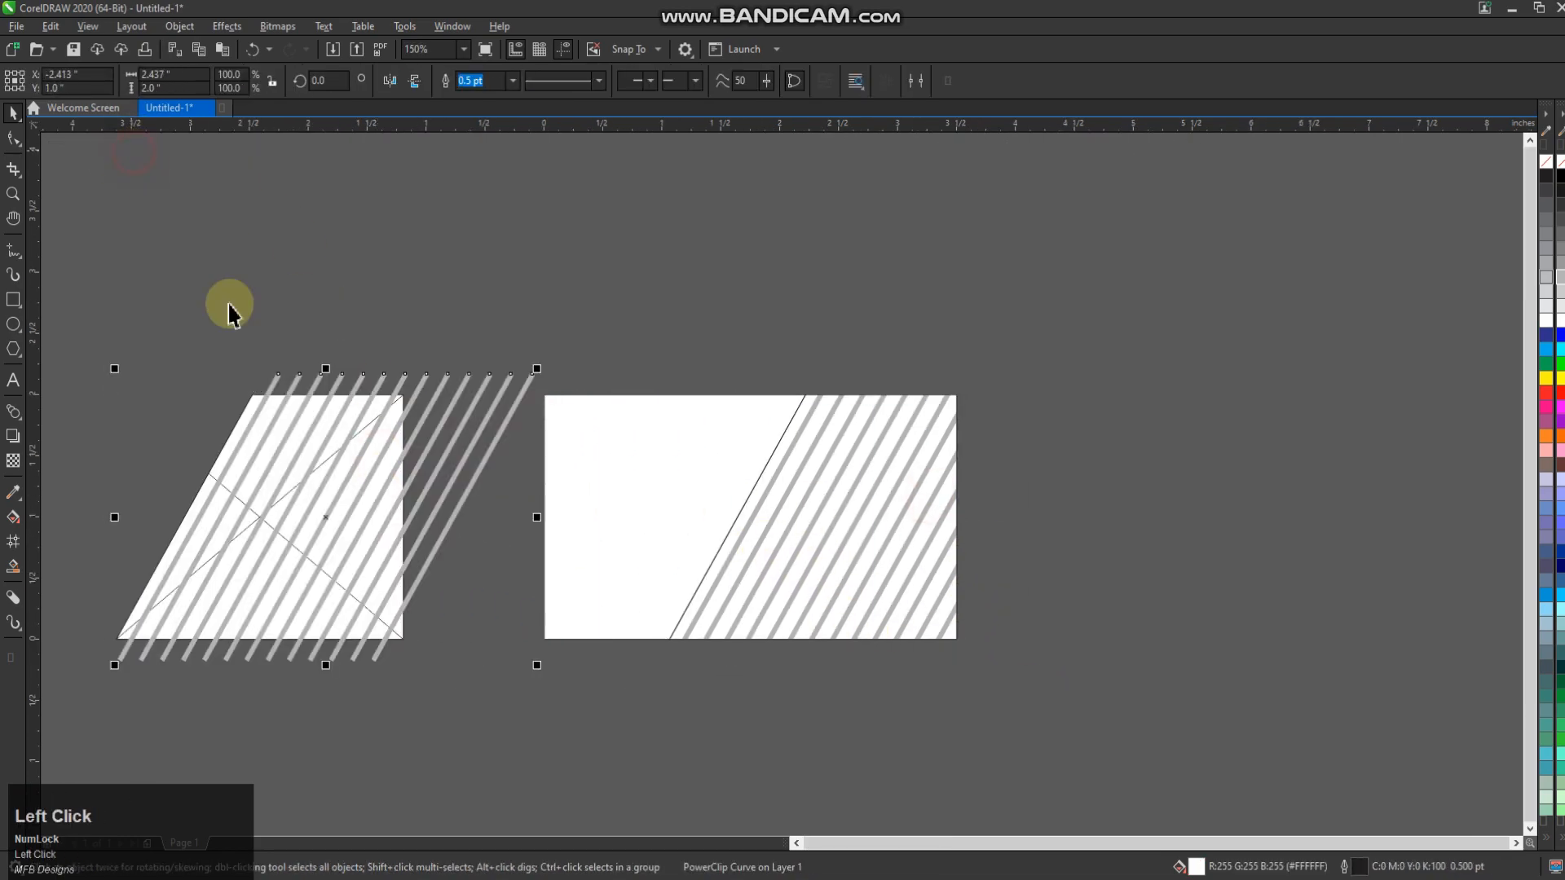
pyautogui.click(361, 322)
pyautogui.click(416, 526)
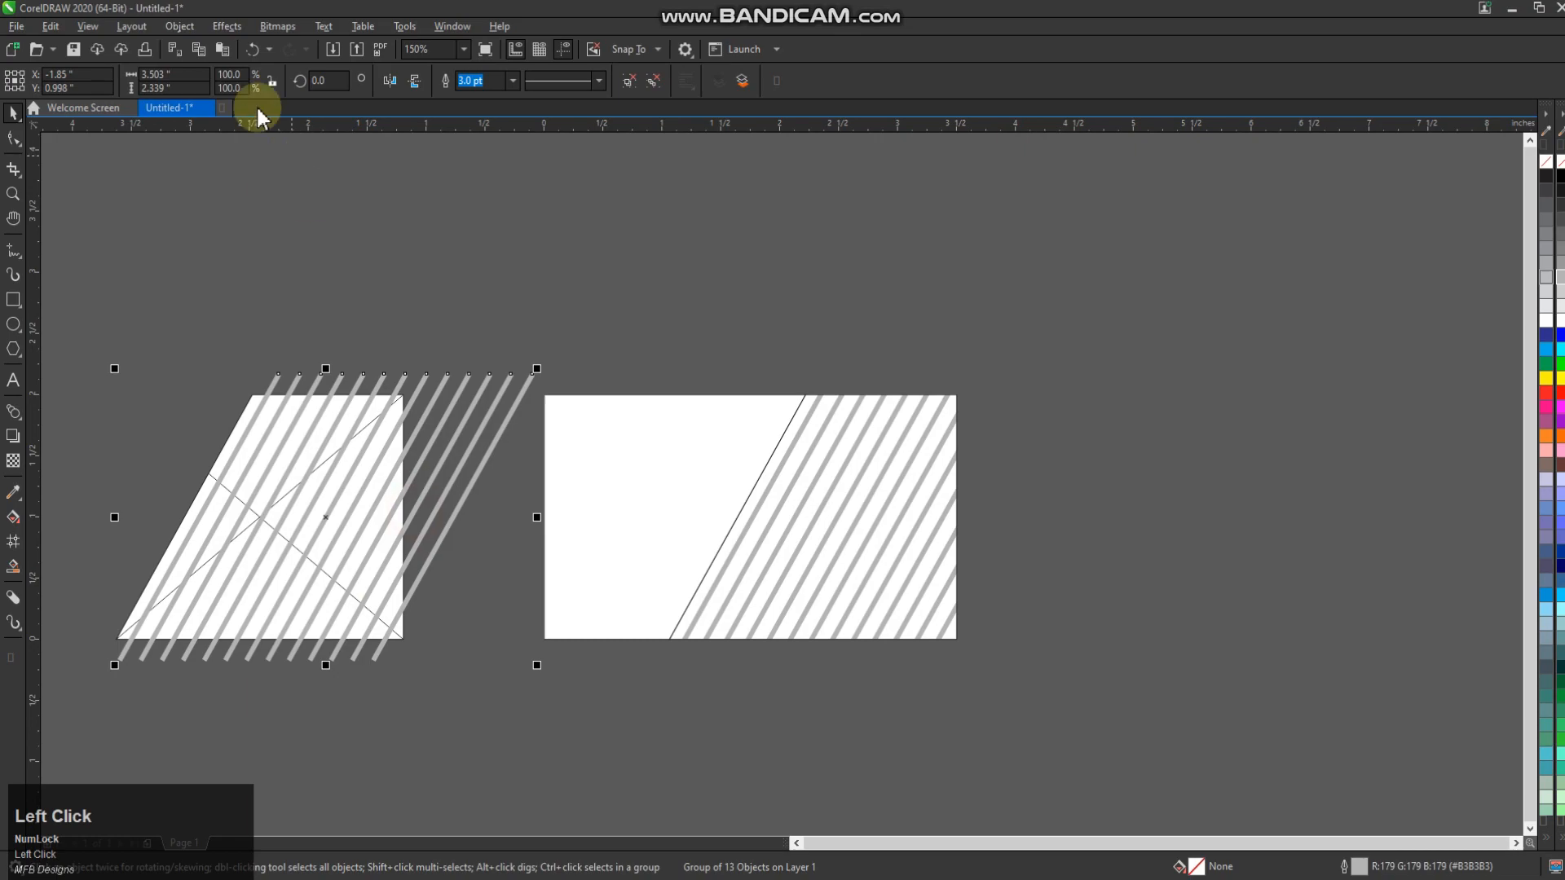
pyautogui.click(390, 80)
pyautogui.click(201, 636)
pyautogui.press('Delete')
# Move the mirrored lines over the card and rotate them to 195°
pyautogui.click(337, 569)
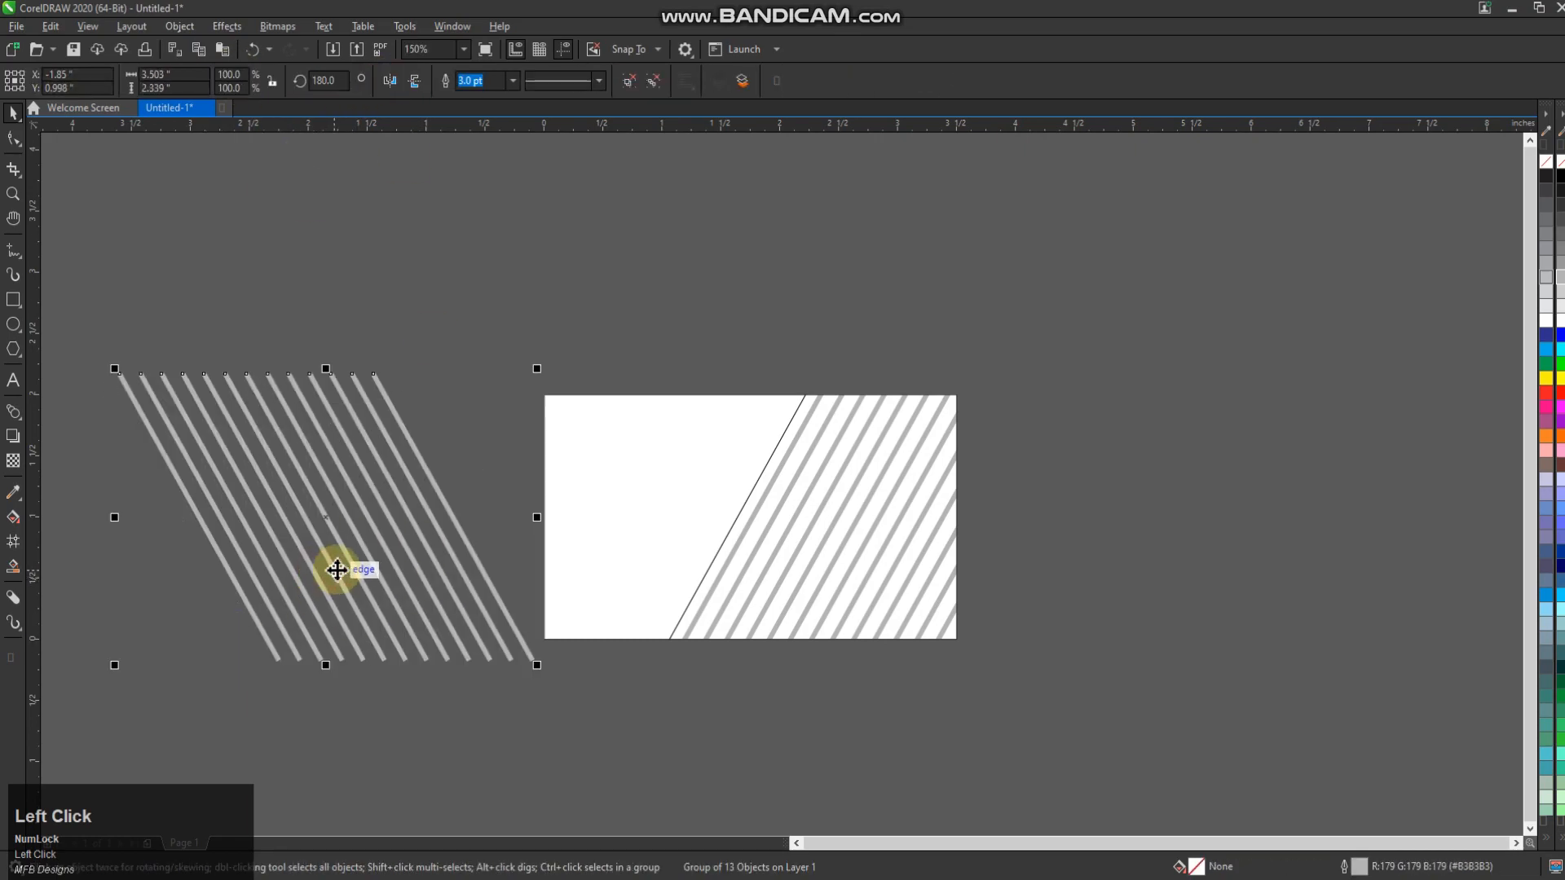
pyautogui.moveTo(332, 540); pyautogui.dragTo(632, 509)
pyautogui.click(449, 372)
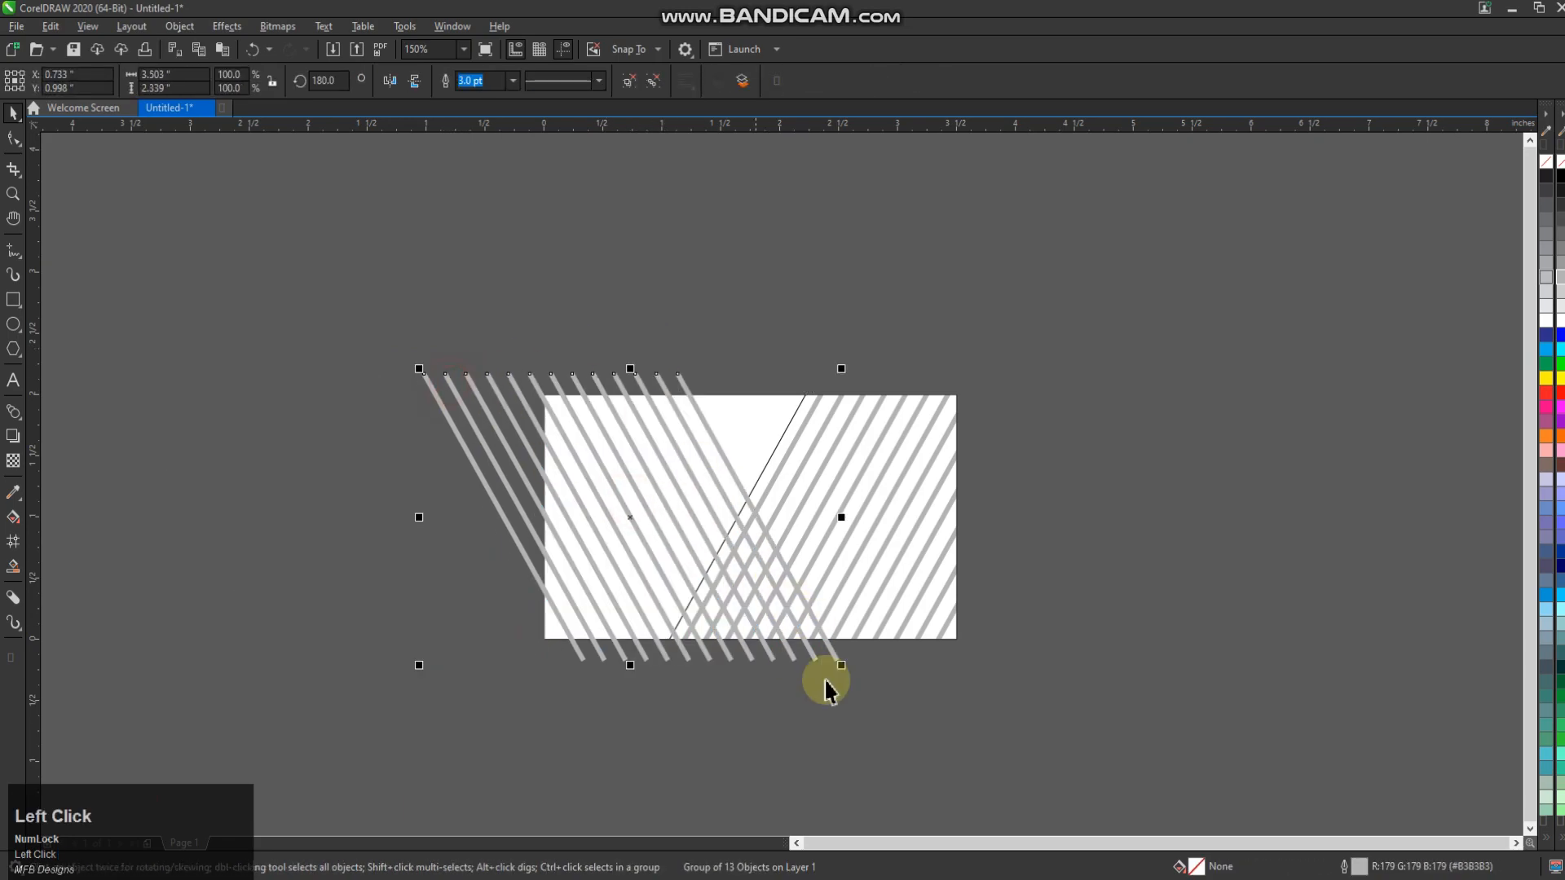
pyautogui.click(693, 409)
pyautogui.moveTo(838, 668); pyautogui.dragTo(891, 615)
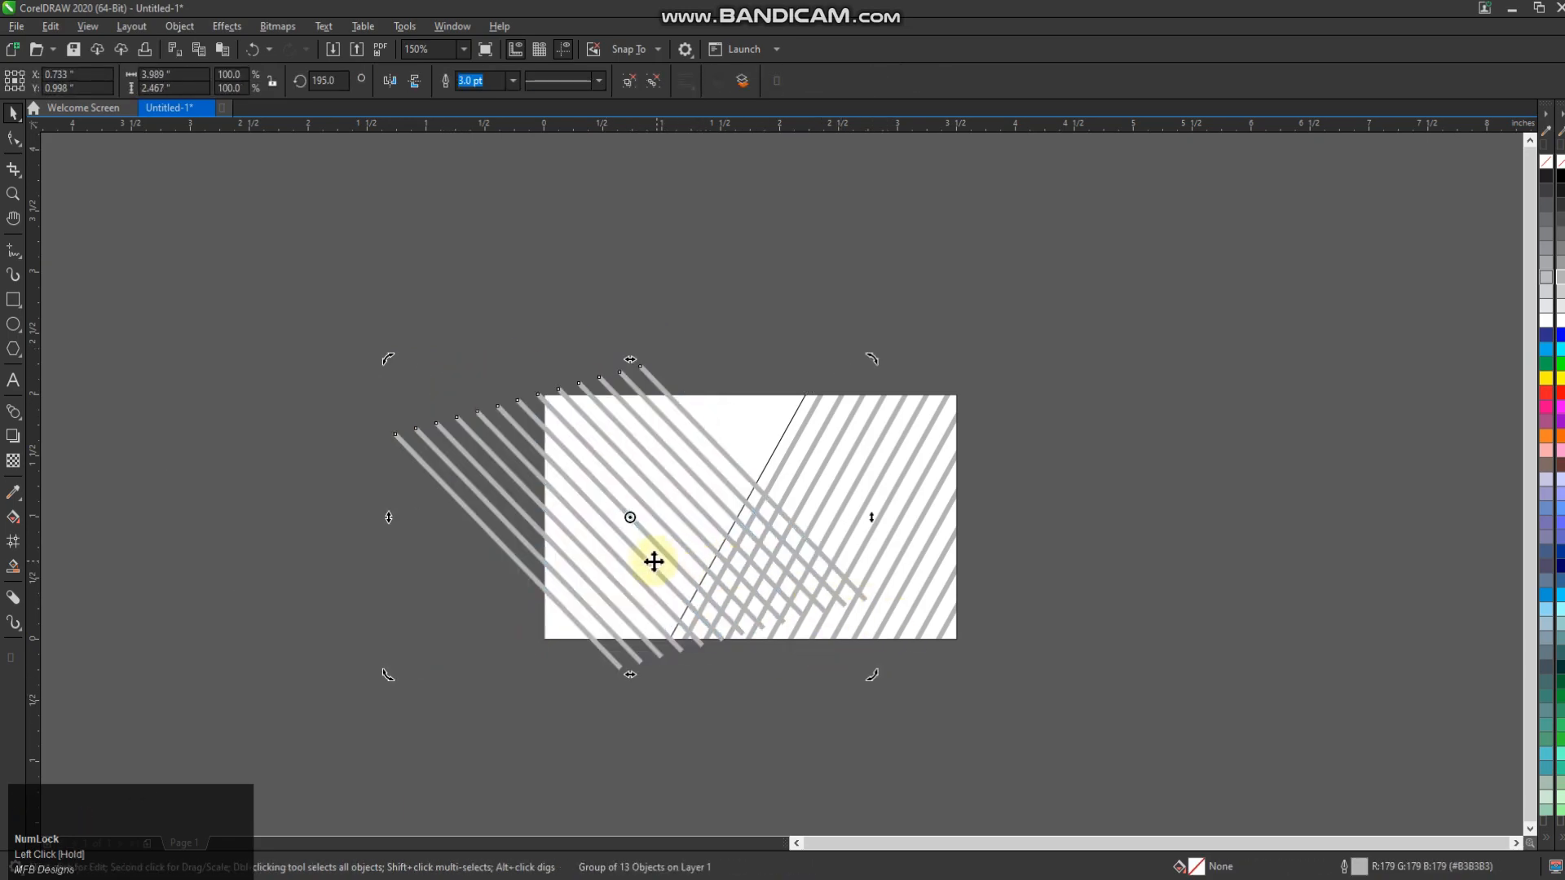
pyautogui.click(687, 411)
# Reposition the mirrored lines onto the card's left side, leaving a copy
pyautogui.click(725, 379)
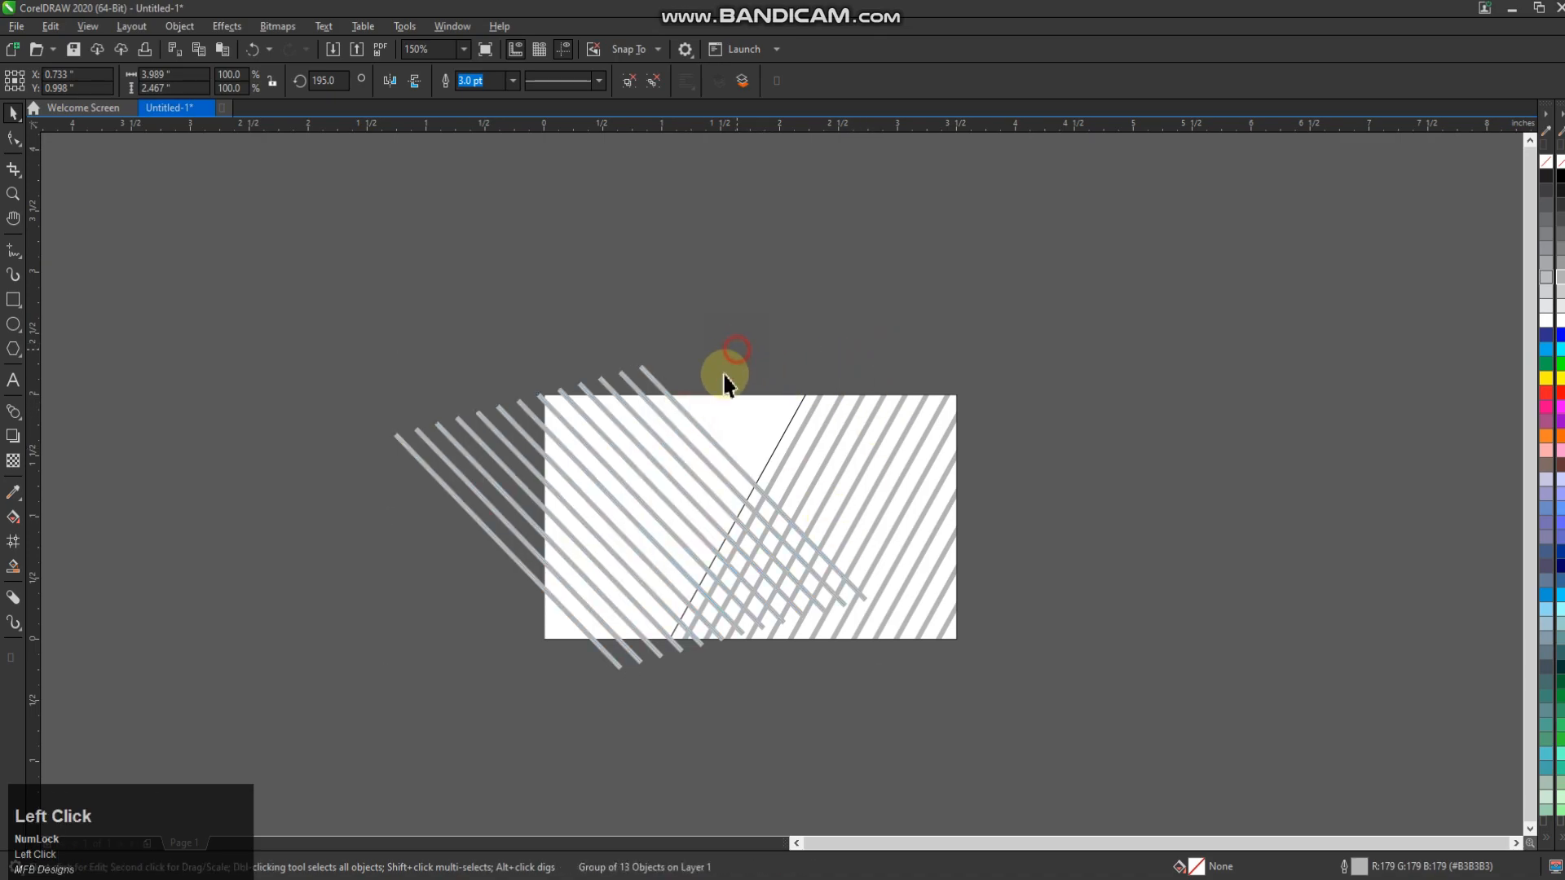
pyautogui.scroll(2, 705, 426)
pyautogui.moveTo(707, 427); pyautogui.dragTo(872, 368)
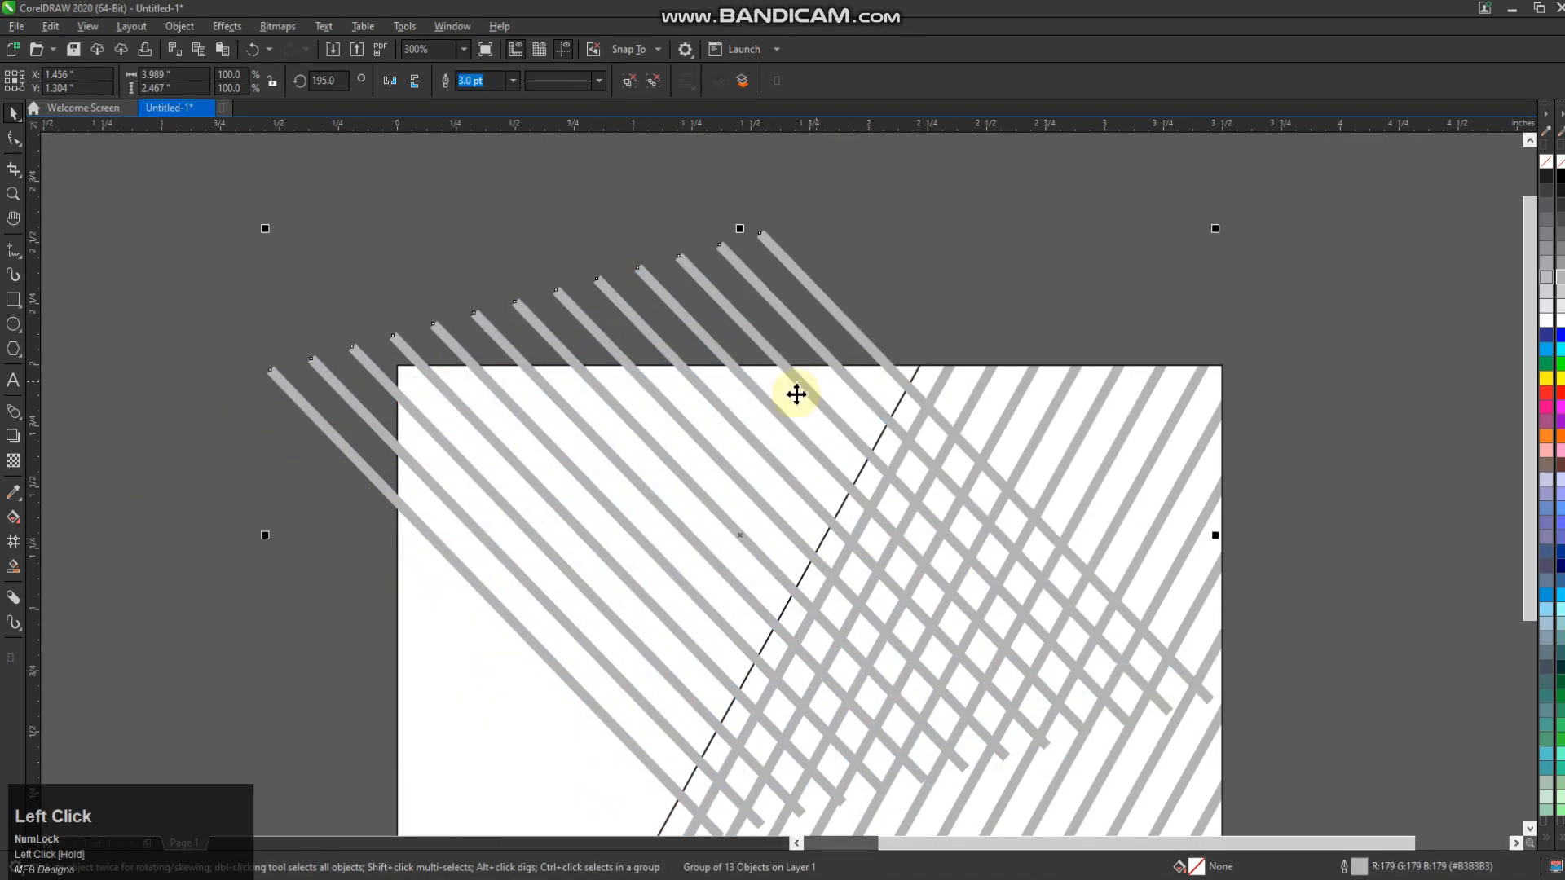
pyautogui.scroll(-2, 717, 461)
pyautogui.scroll(2, 717, 461)
pyautogui.moveTo(936, 310); pyautogui.dragTo(510, 548)
pyautogui.rightClick(510, 549)
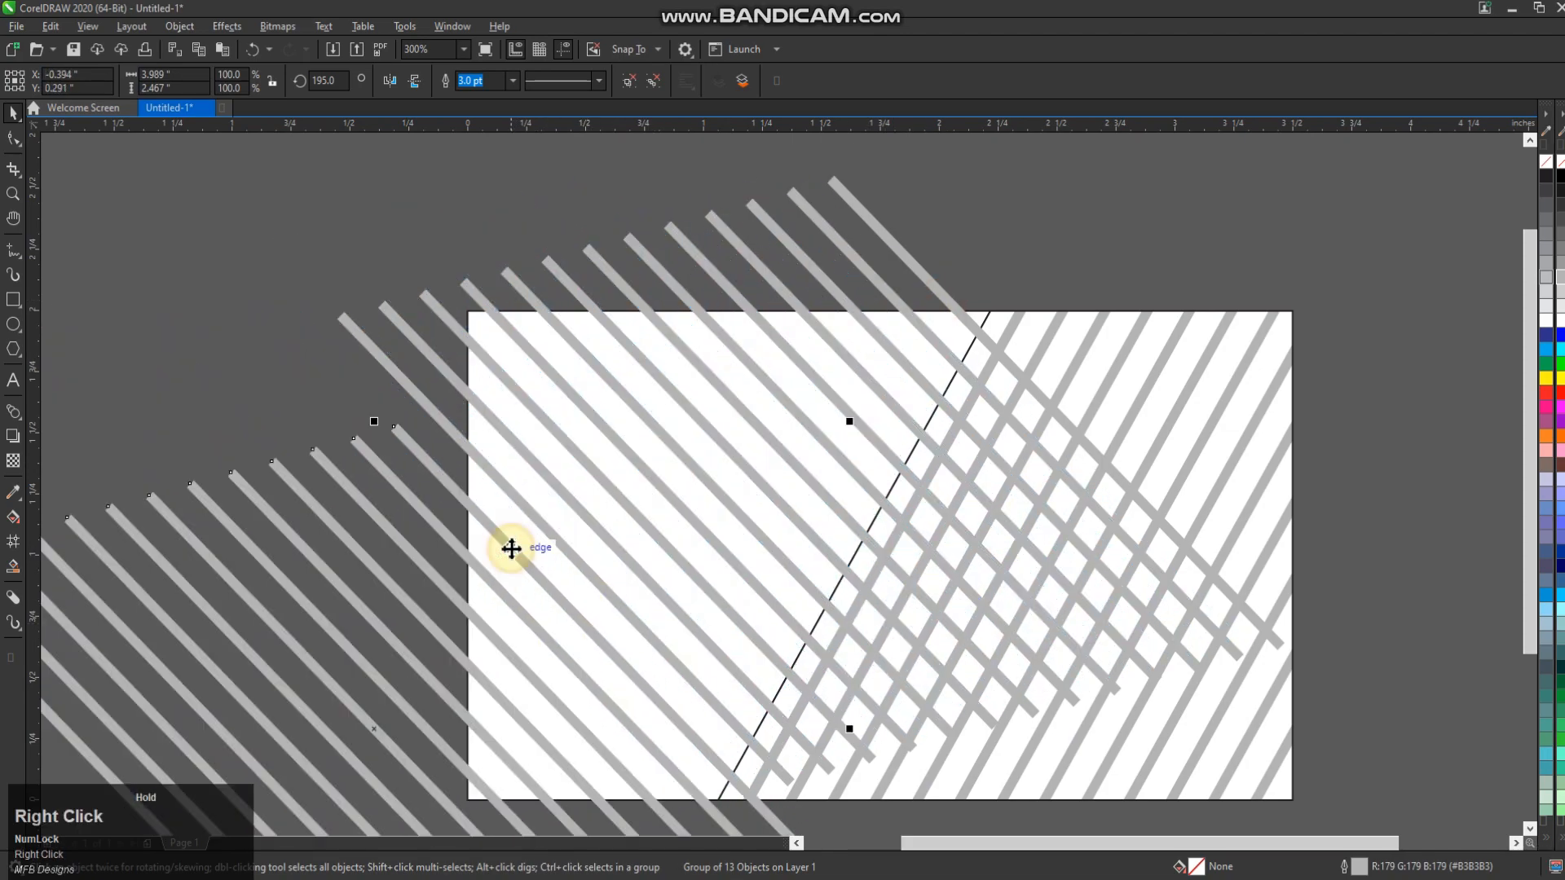
# Group both line groups with Ctrl+G and PowerClip them inside the card rectangle
pyautogui.scroll(-2, 482, 412)
pyautogui.keyDown('shift'); pyautogui.click(464, 389); pyautogui.keyUp('shift')
pyautogui.hotkey('ctrl', 'g')
pyautogui.scroll(2, 481, 416)
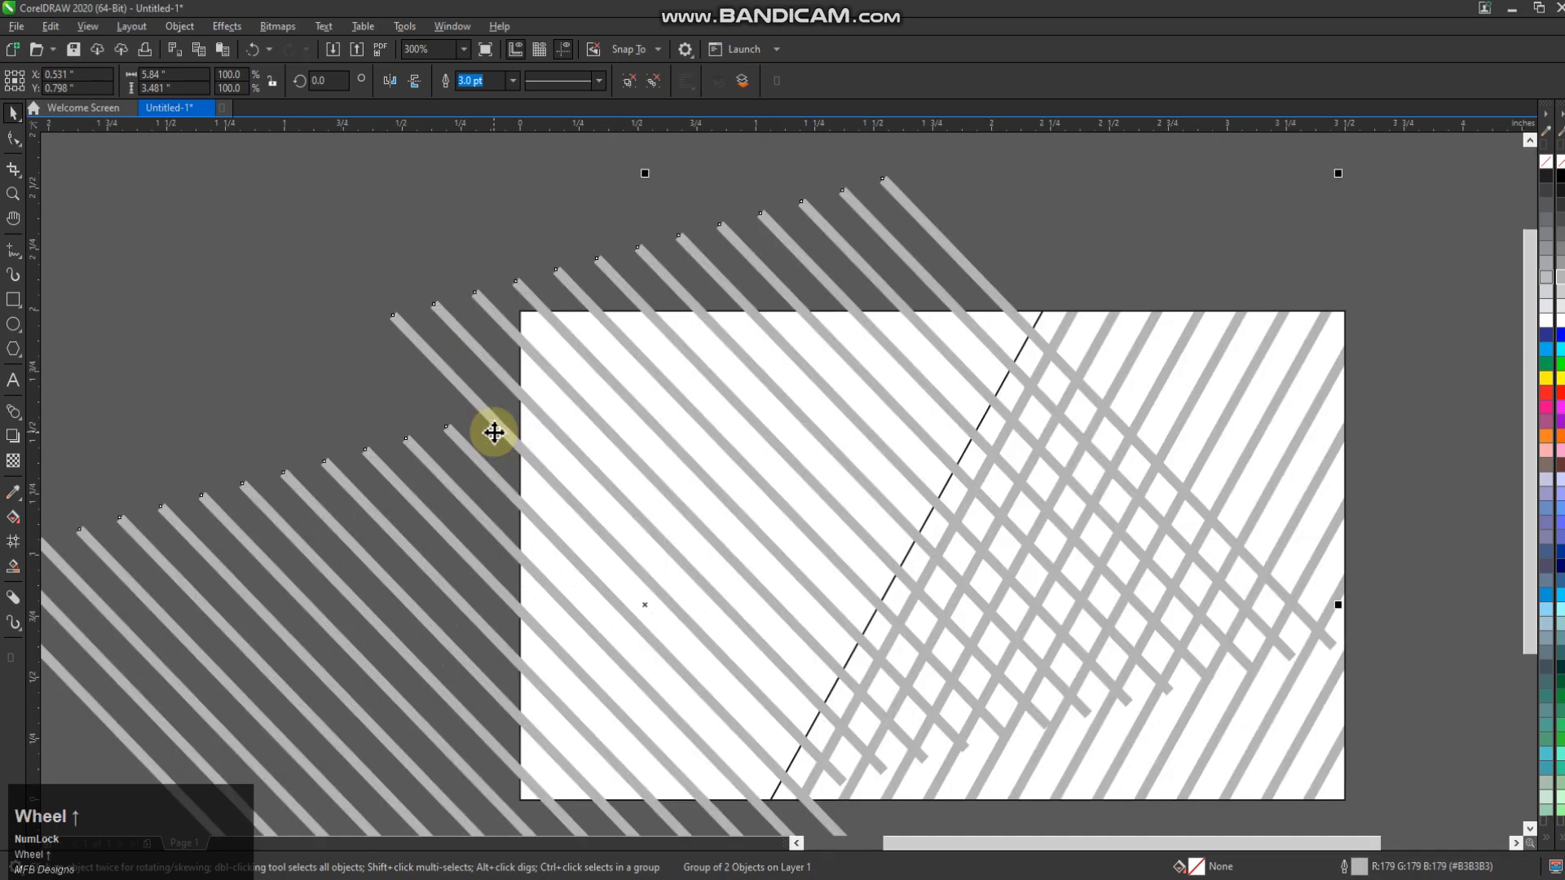
pyautogui.click(563, 584)
pyautogui.click(552, 576)
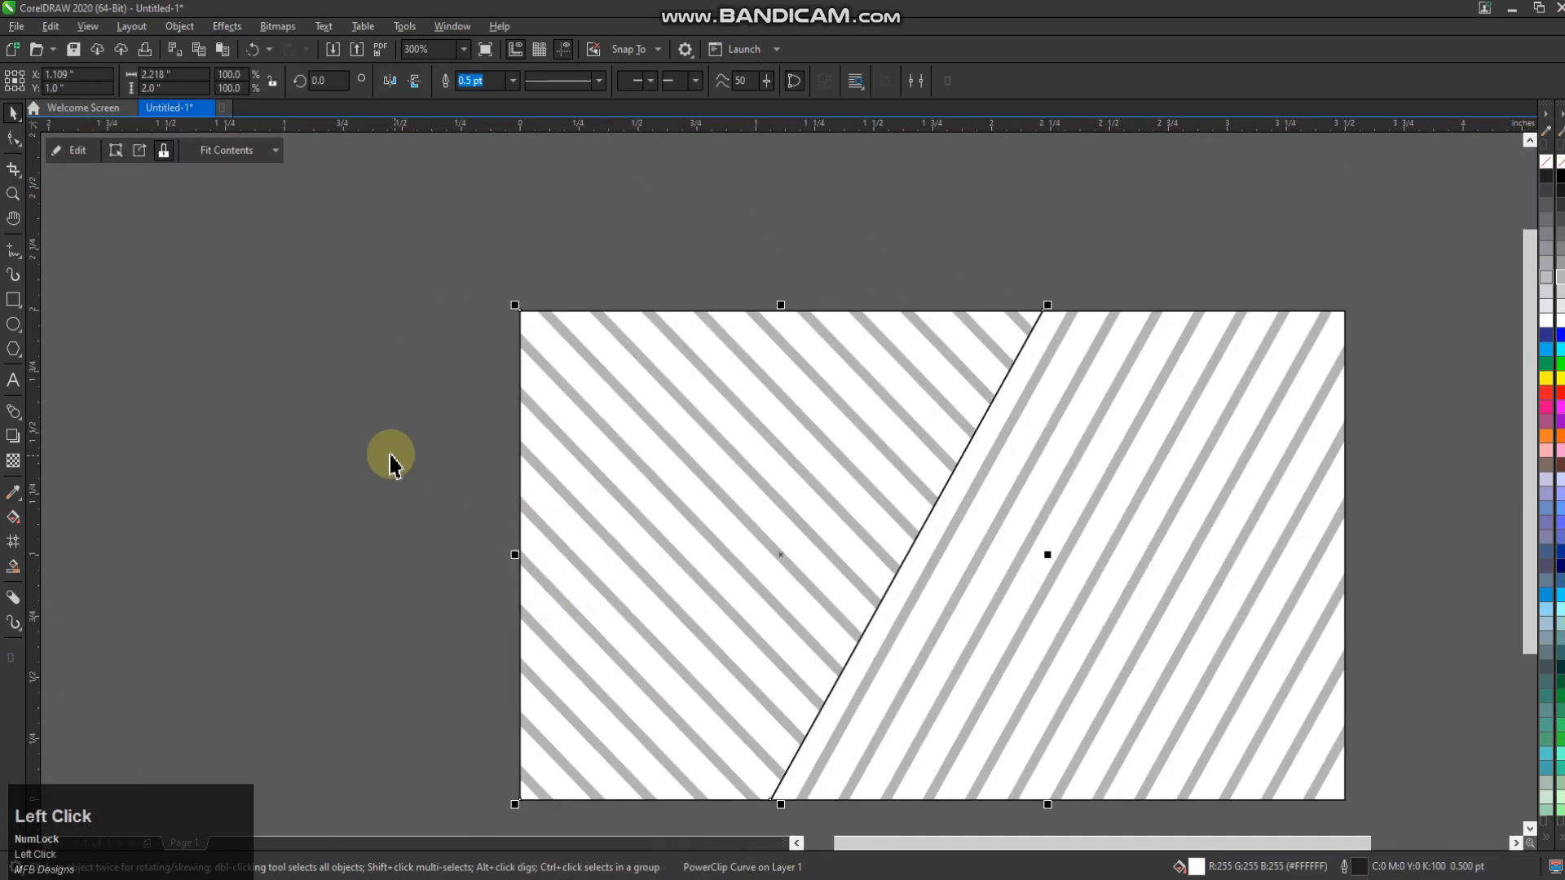
# Select the clipped striped shapes to check them, then clear the selection
pyautogui.scroll(-2, 474, 432)
pyautogui.click(726, 493)
pyautogui.keyDown('shift'); pyautogui.click(807, 505); pyautogui.keyUp('shift')
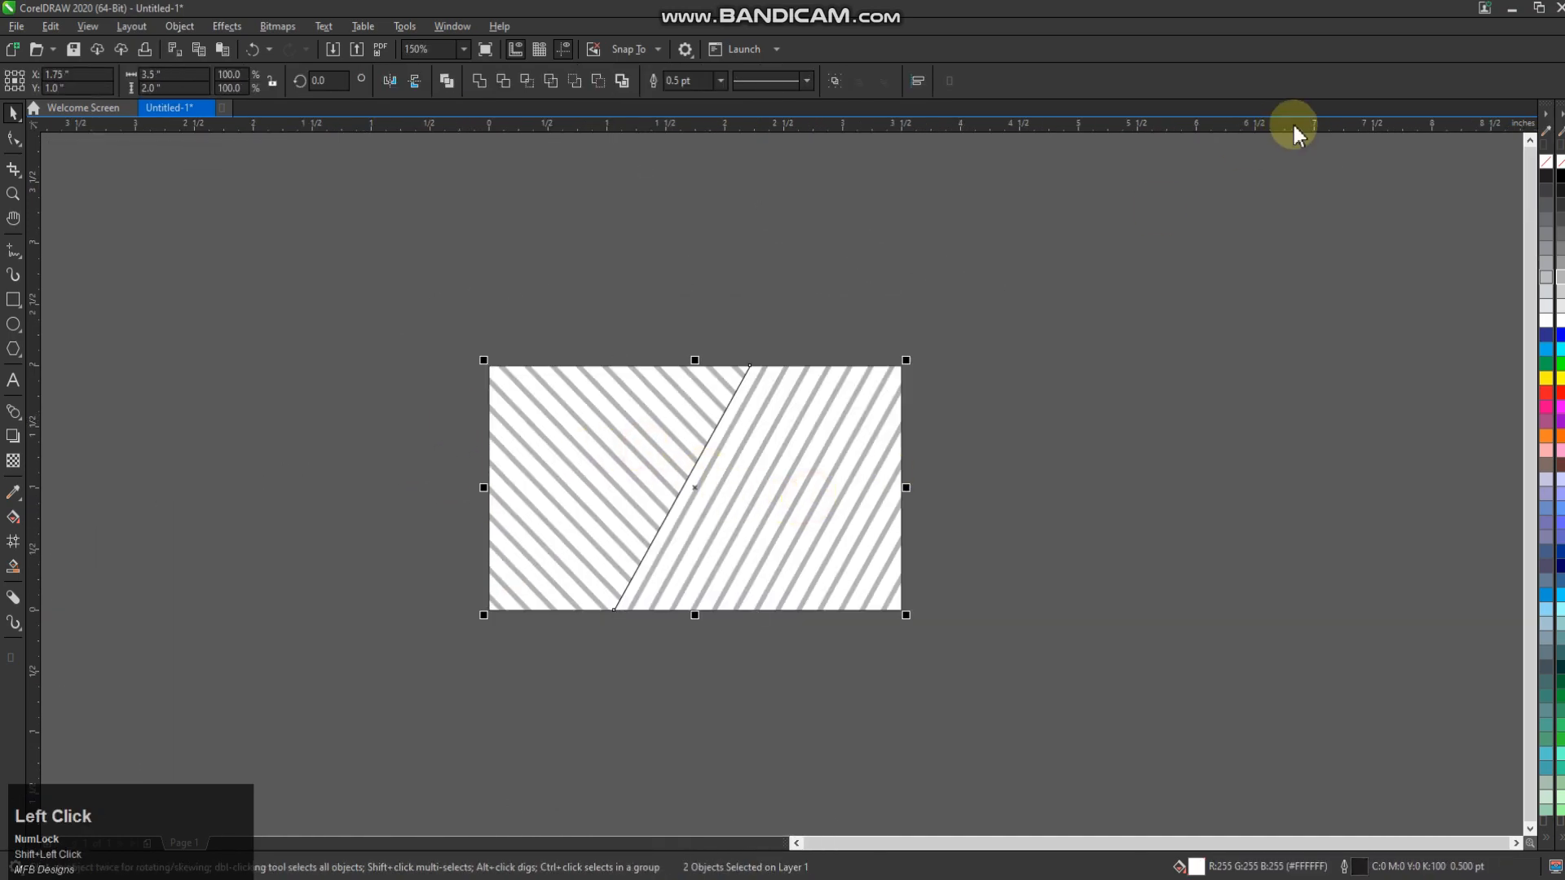
pyautogui.click(743, 416)
pyautogui.scroll(2, 734, 429)
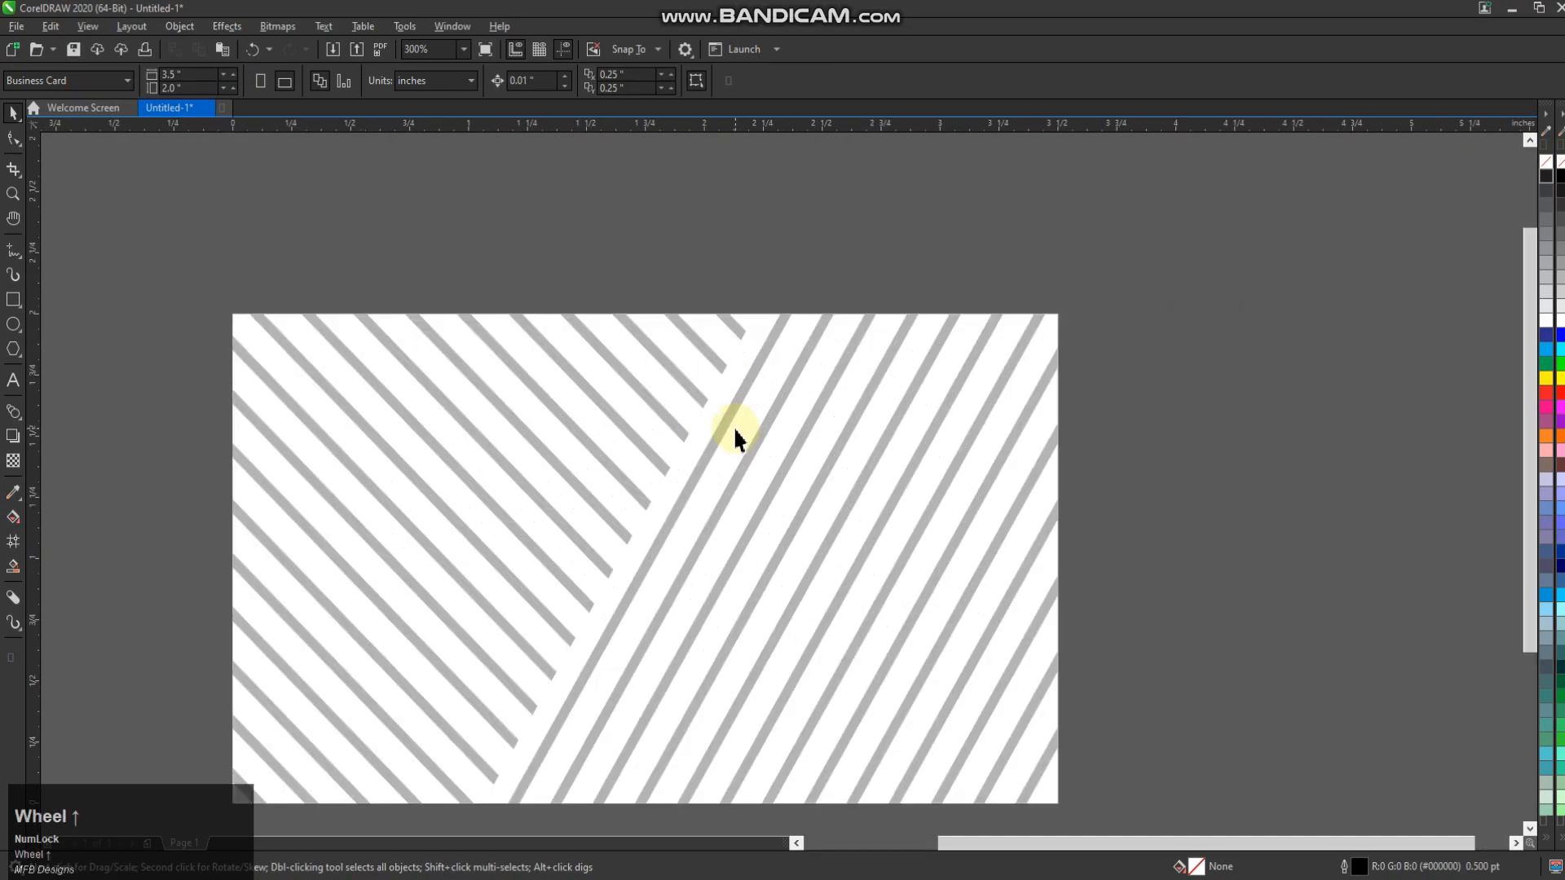
# Draw a rectangle across the card's centre, fill it with the stripes' grey, remove its outline and enlarge it
pyautogui.click(13, 299)
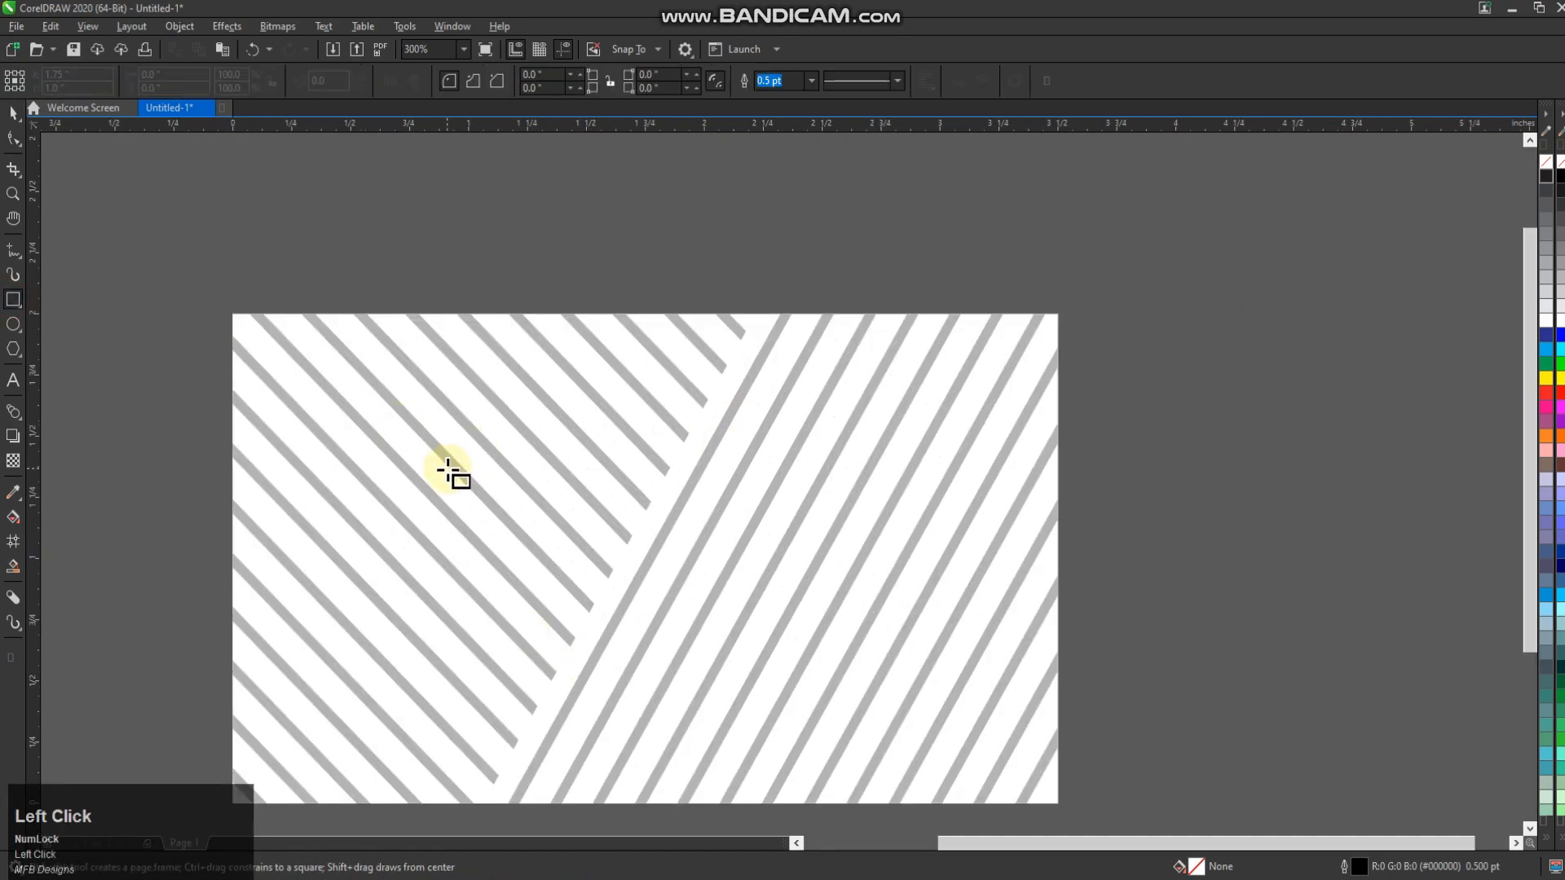
pyautogui.moveTo(470, 478); pyautogui.dragTo(869, 627)
pyautogui.click(10, 115)
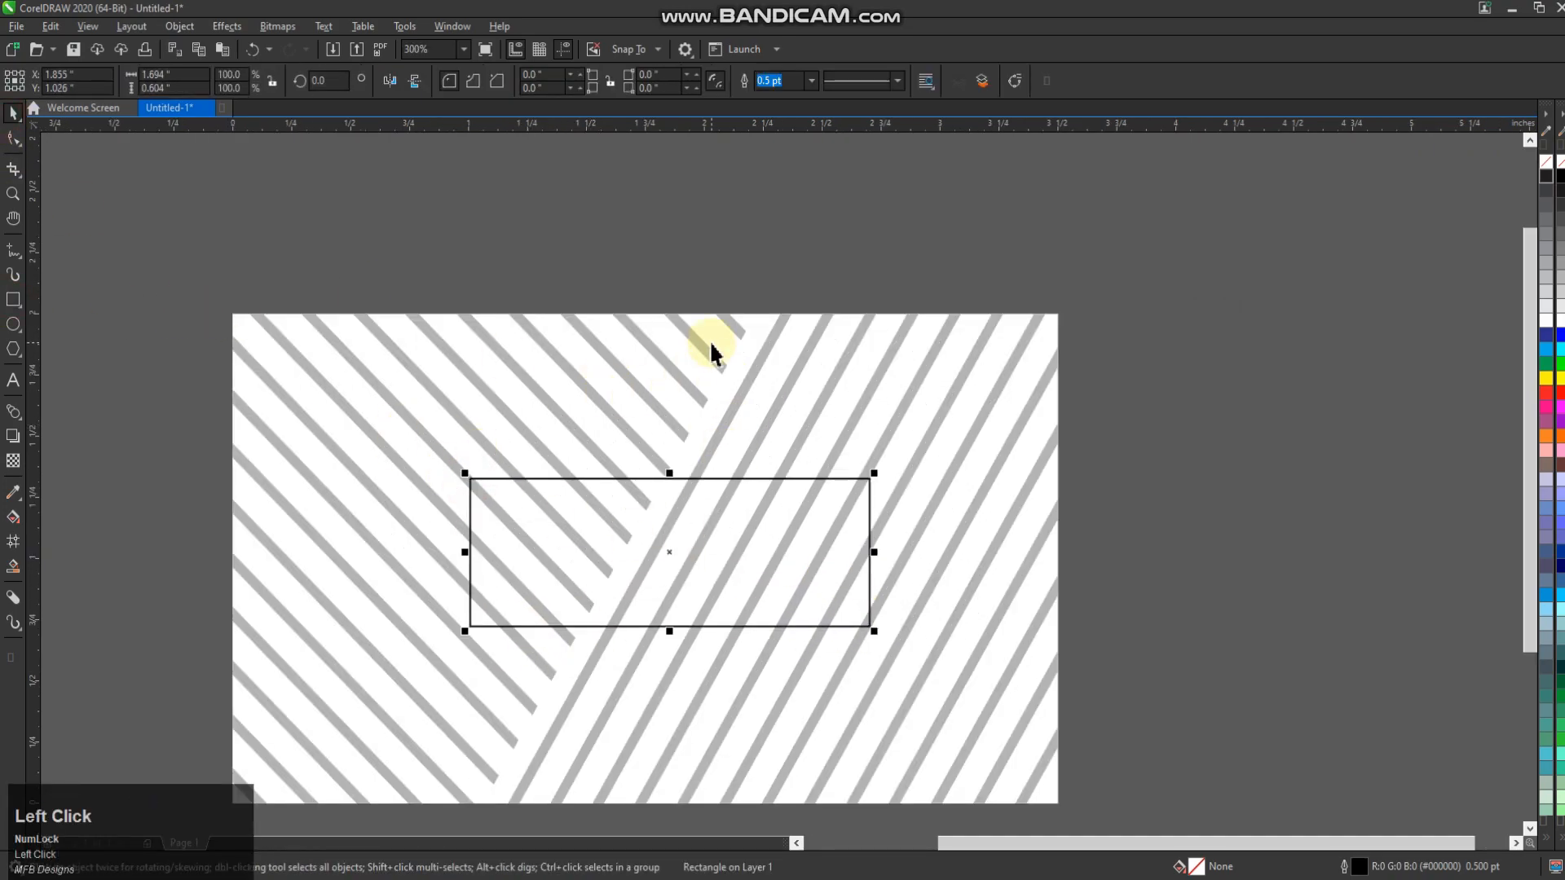
pyautogui.click(12, 495)
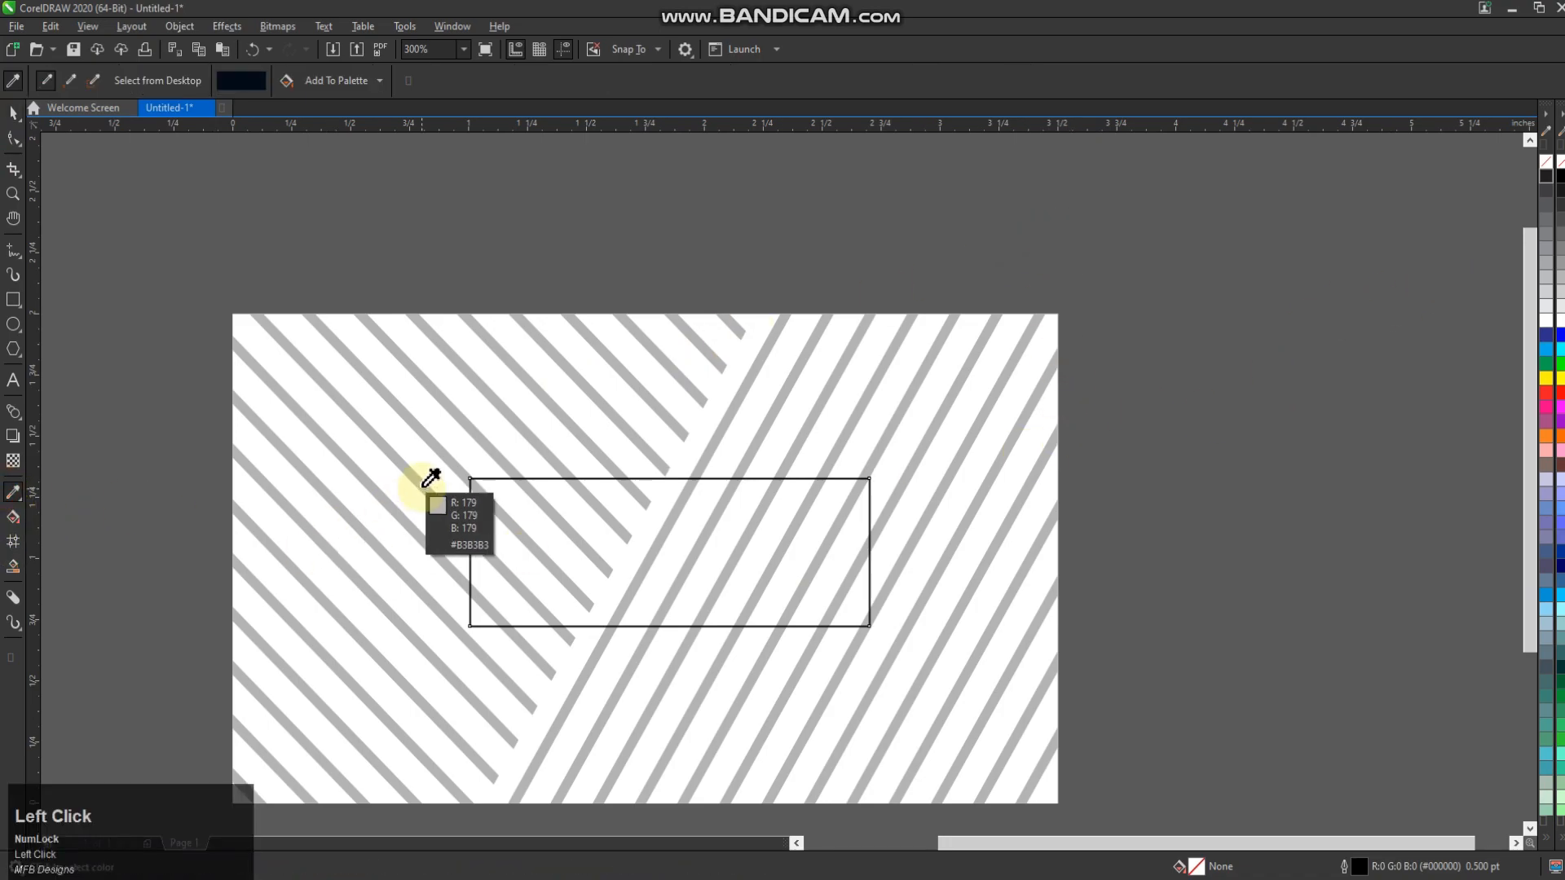
pyautogui.click(424, 485)
pyautogui.click(546, 519)
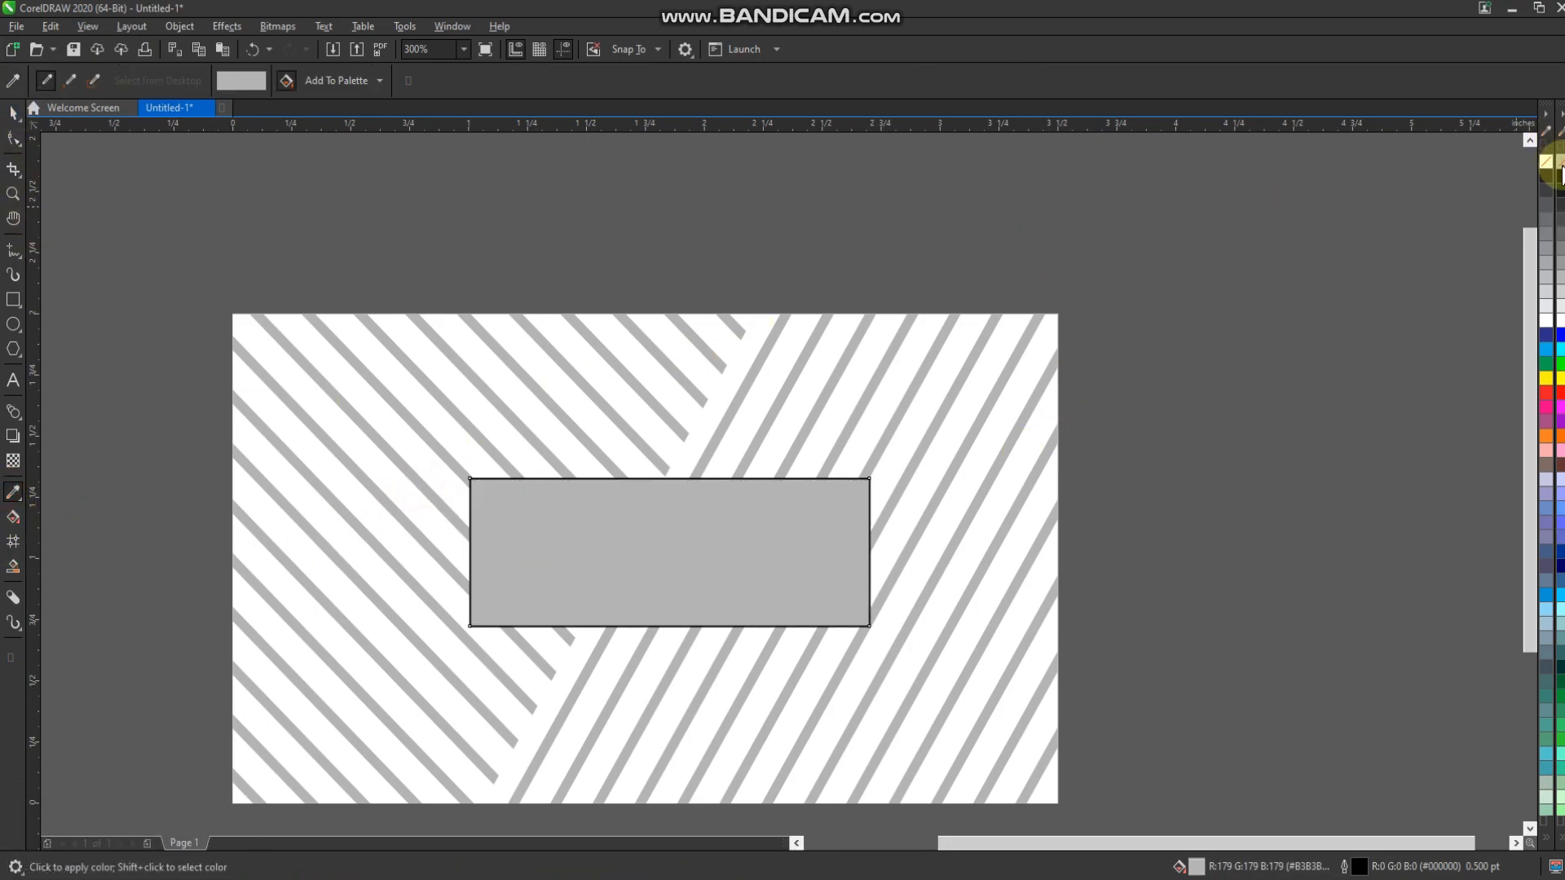
pyautogui.rightClick(1546, 161)
pyautogui.click(7, 120)
pyautogui.moveTo(875, 632); pyautogui.dragTo(888, 639)
# Centre the grey rectangle on the striped card horizontally and vertically
pyautogui.keyDown('shift'); pyautogui.click(911, 643); pyautogui.keyUp('shift')
pyautogui.click(1223, 616)
pyautogui.click(1007, 450)
pyautogui.click(394, 381)
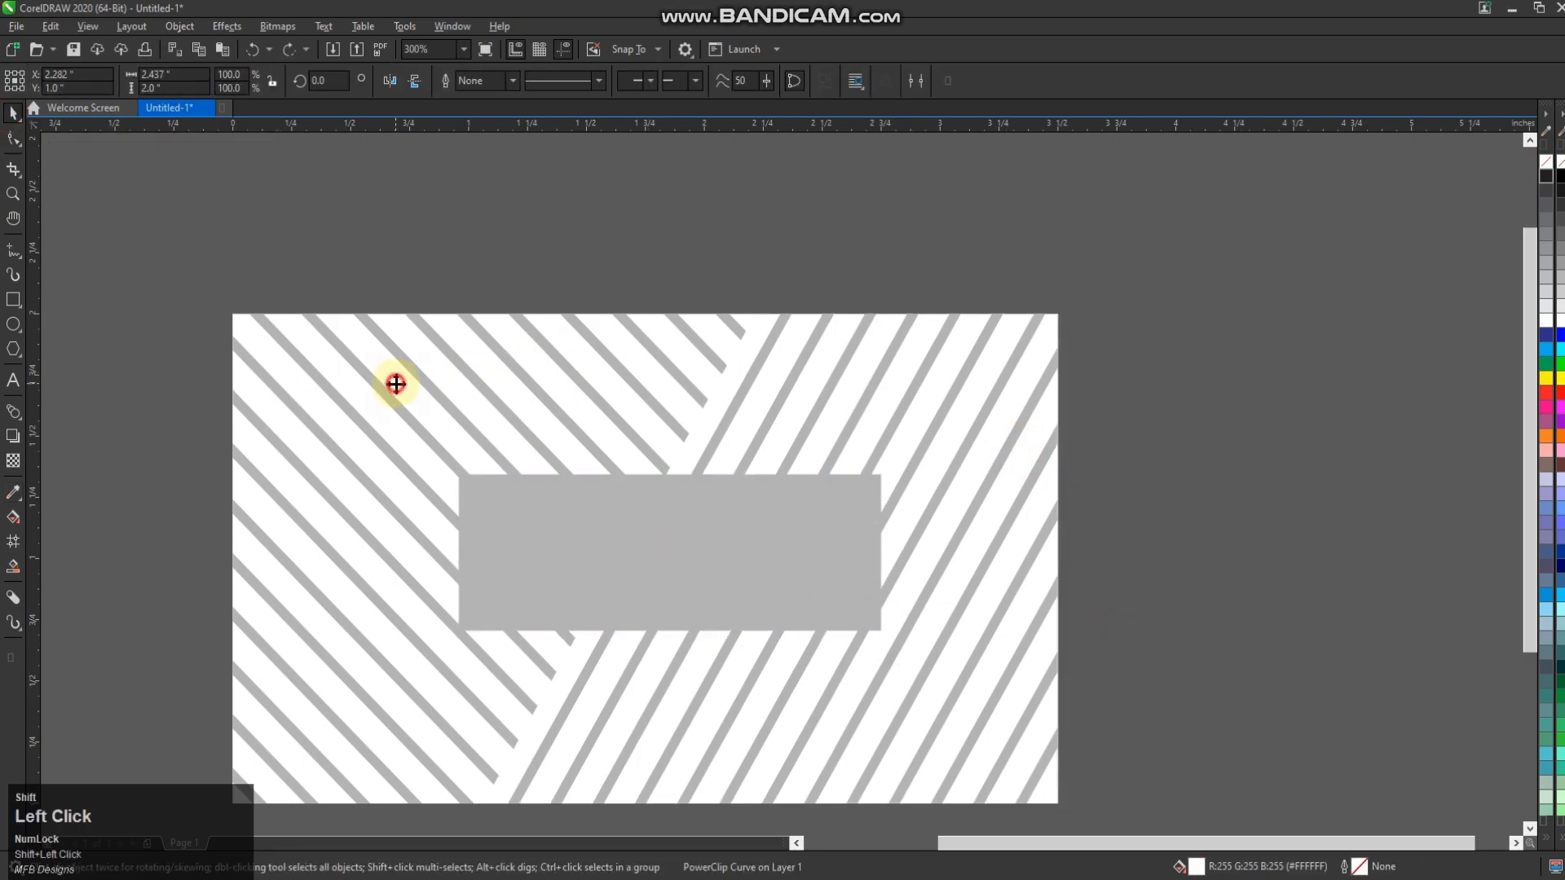
pyautogui.click(405, 353)
pyautogui.click(578, 511)
pyautogui.keyDown('shift'); pyautogui.click(493, 424); pyautogui.keyUp('shift')
pyautogui.press('c')
pyautogui.press('e')
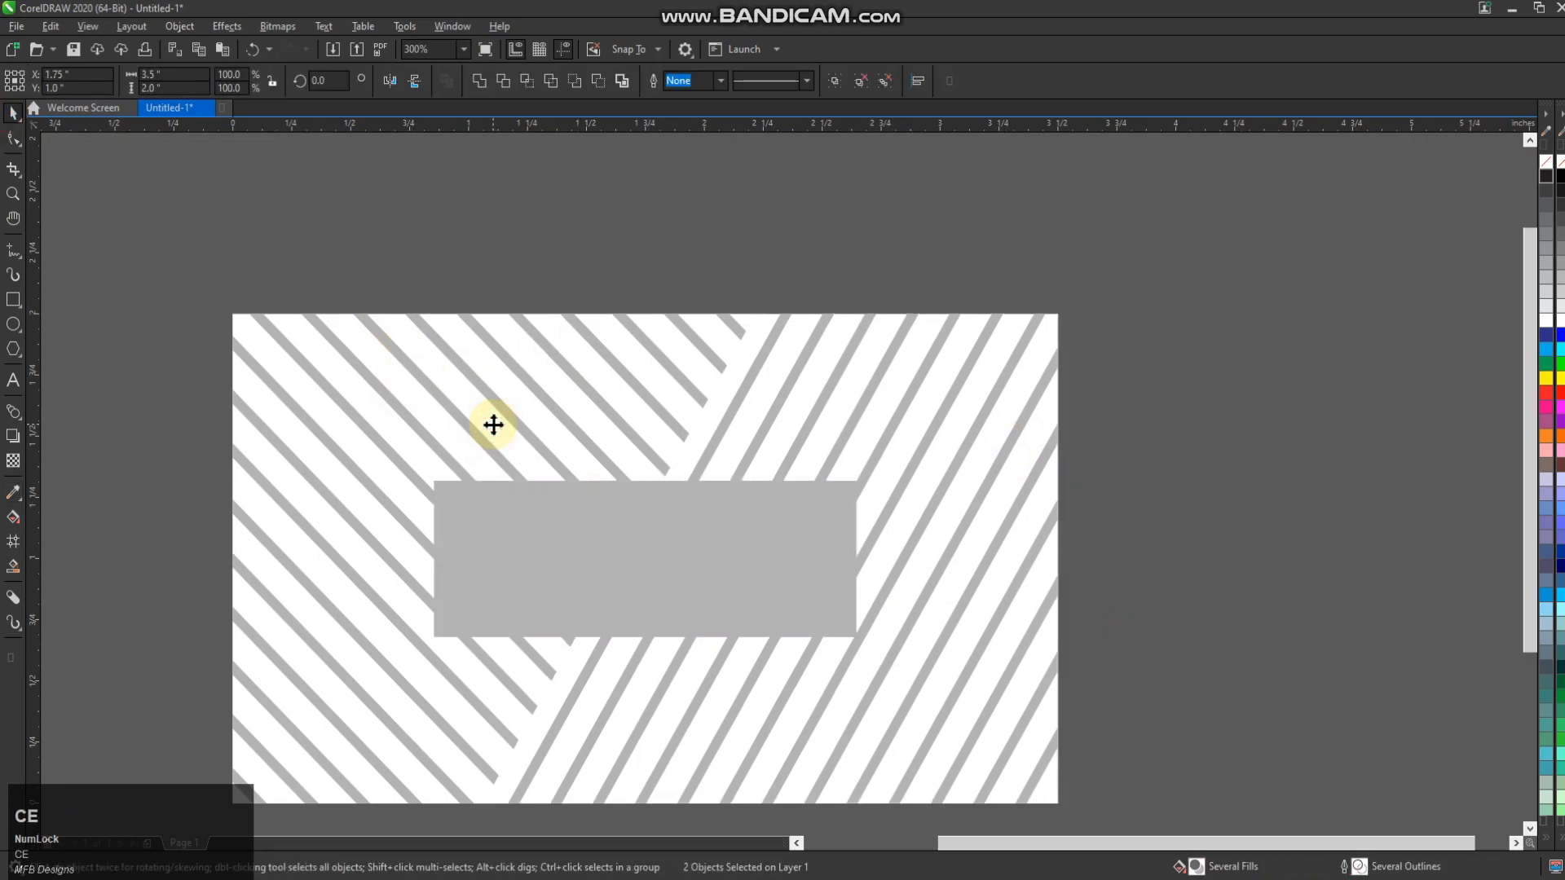
pyautogui.scroll(-2, 769, 653)
pyautogui.click(779, 519)
pyautogui.scroll(4, 916, 440)
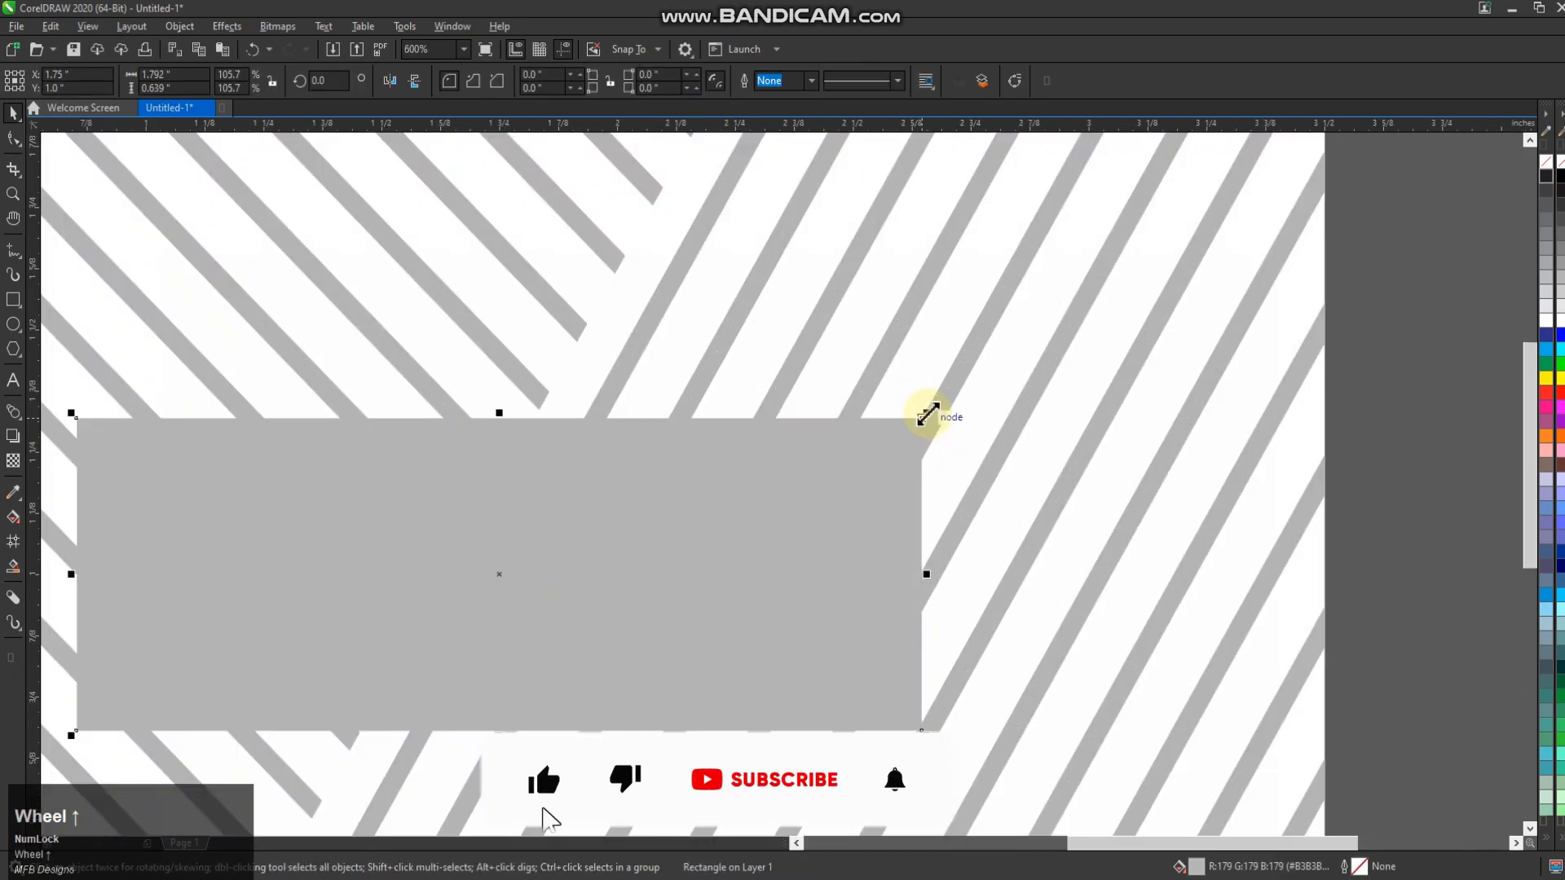
# Add a thin inside contour to the label rectangle, then undo the black contour fill
pyautogui.click(19, 417)
pyautogui.click(57, 430)
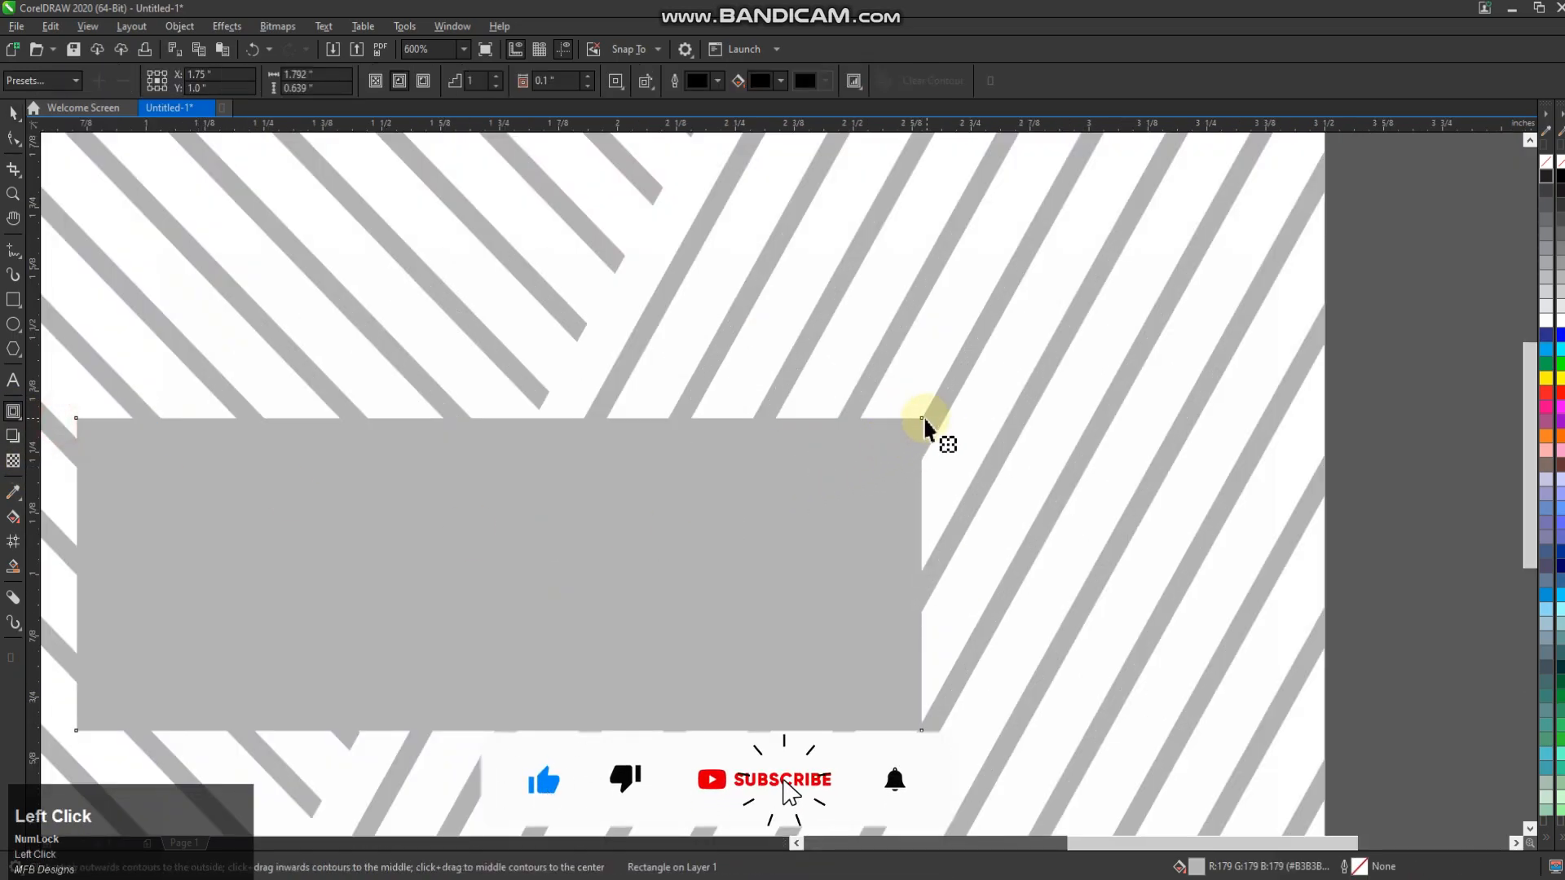
pyautogui.moveTo(929, 437); pyautogui.dragTo(913, 444)
pyautogui.click(13, 114)
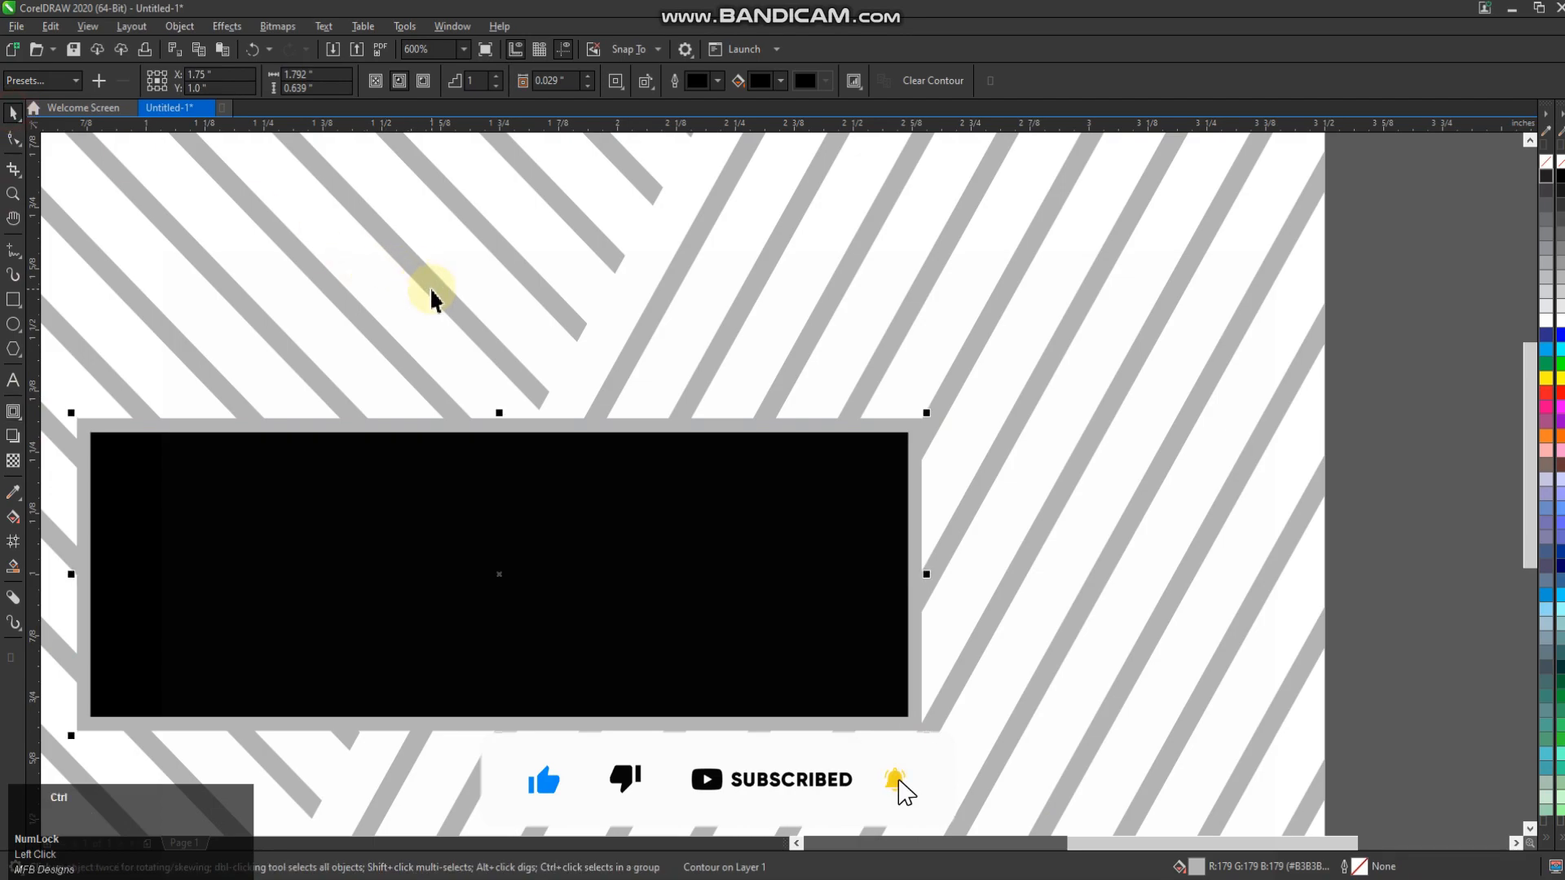
pyautogui.click(824, 531)
pyautogui.hotkey('ctrl', 'z')
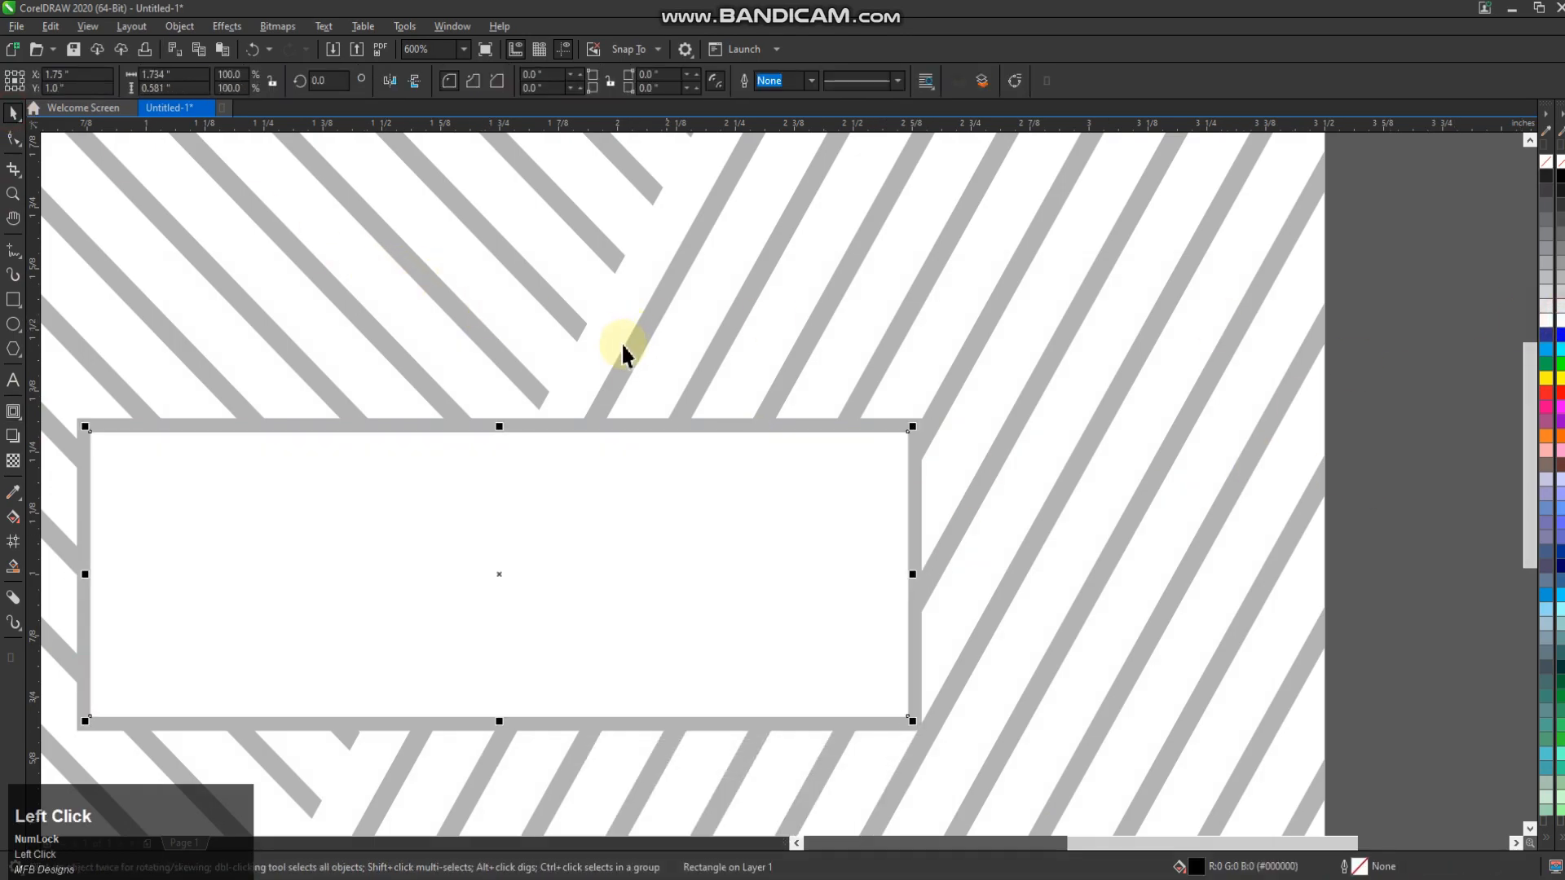
pyautogui.scroll(-2, 622, 350)
# Type the company name 'Adam Aid, Ltd' inside the white label box, correcting its capitalisation
pyautogui.click(13, 381)
pyautogui.click(387, 481)
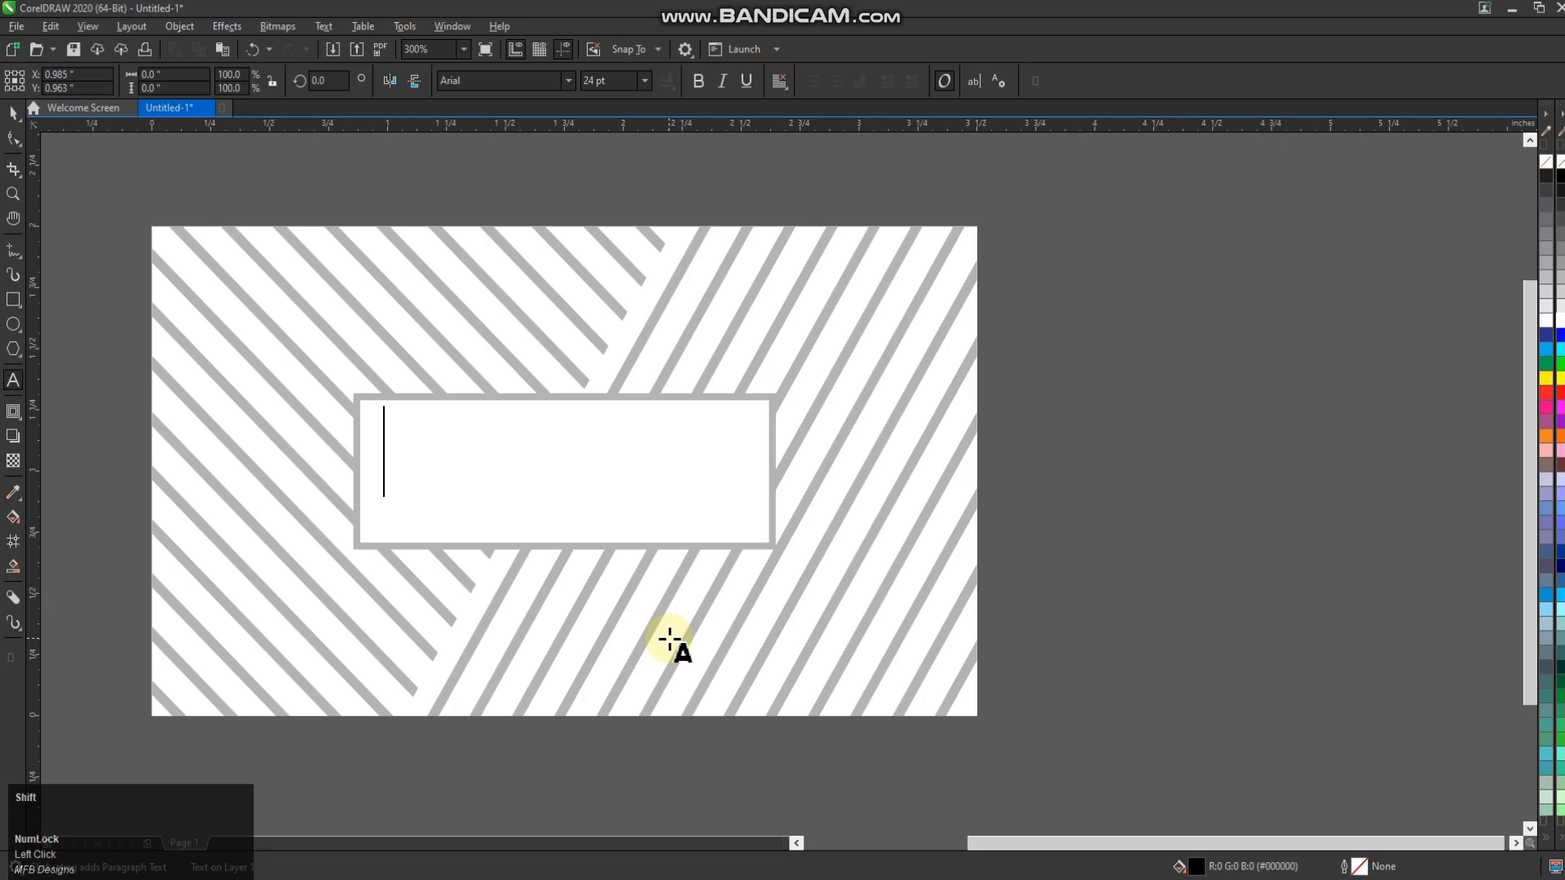
pyautogui.write('H')
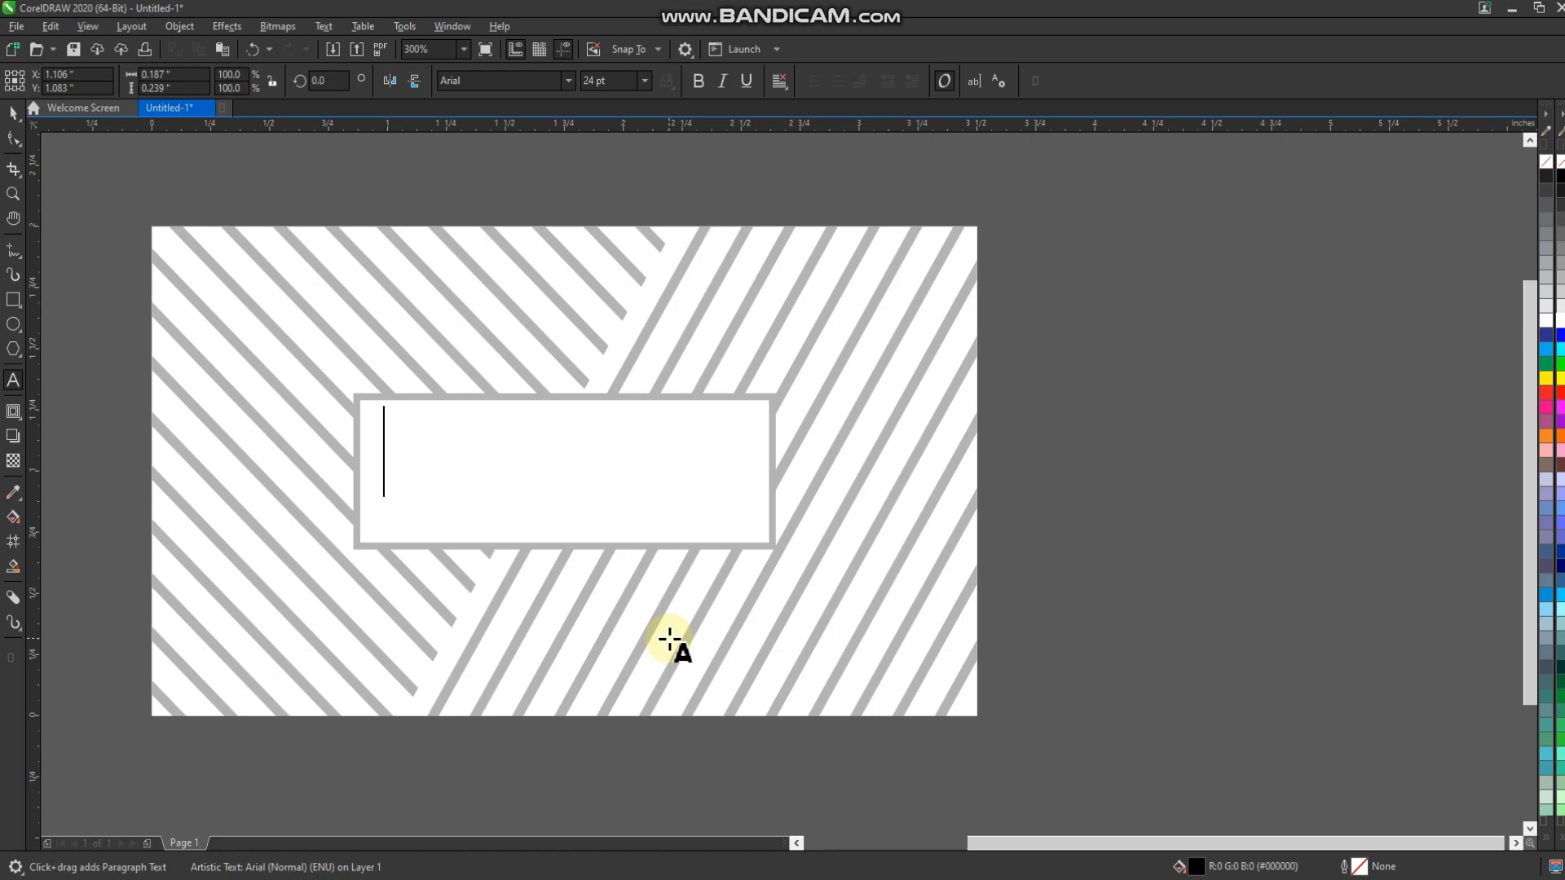
pyautogui.write('HS')
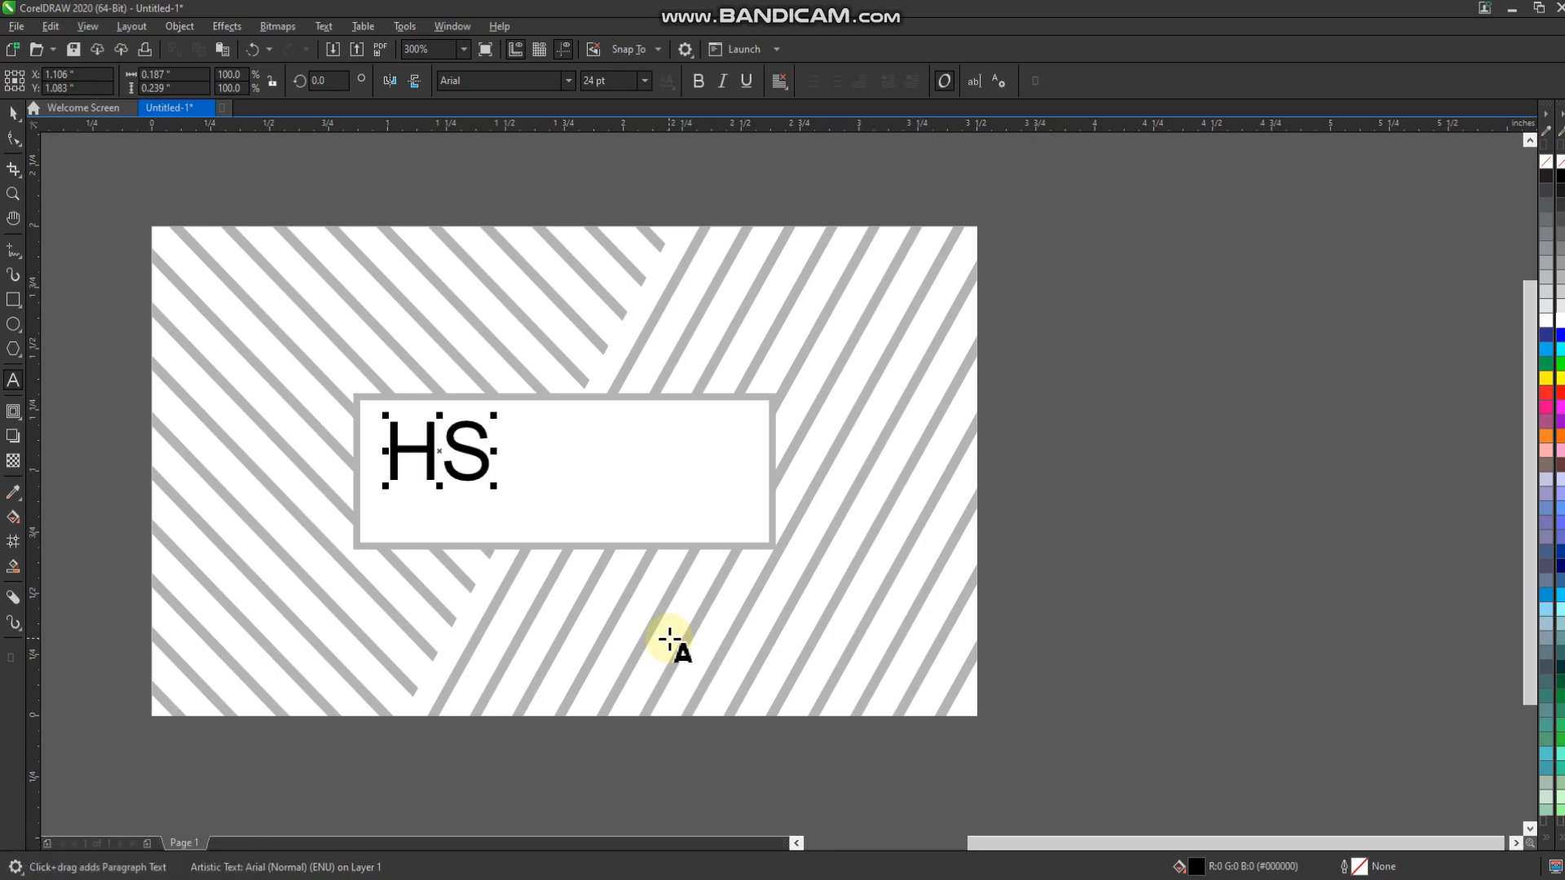
pyautogui.hotkey('shift', 's')
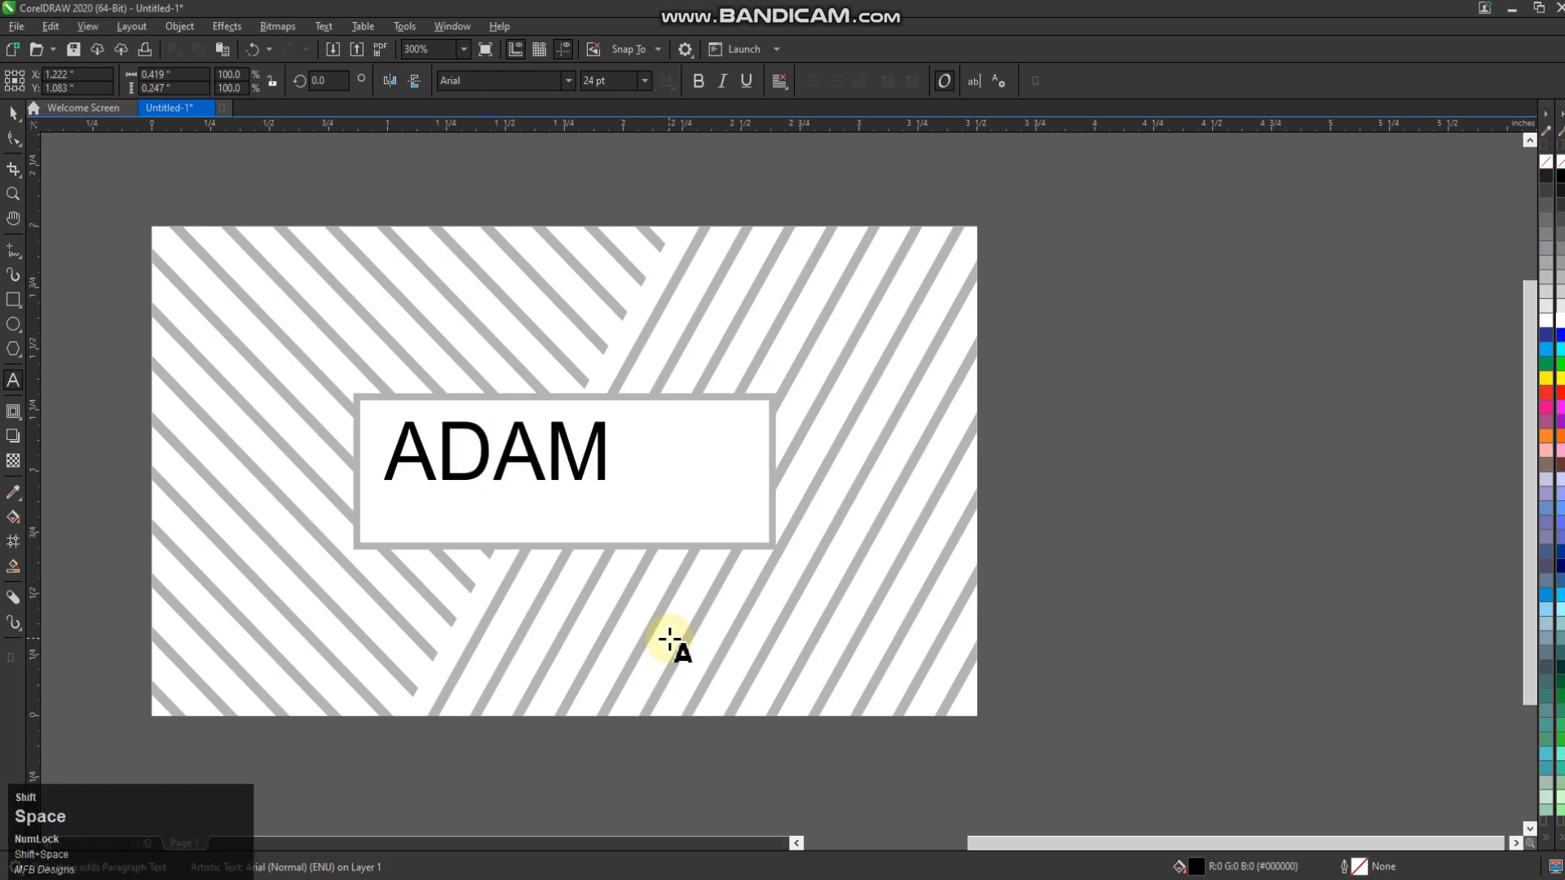
pyautogui.write('AID, Ltd')
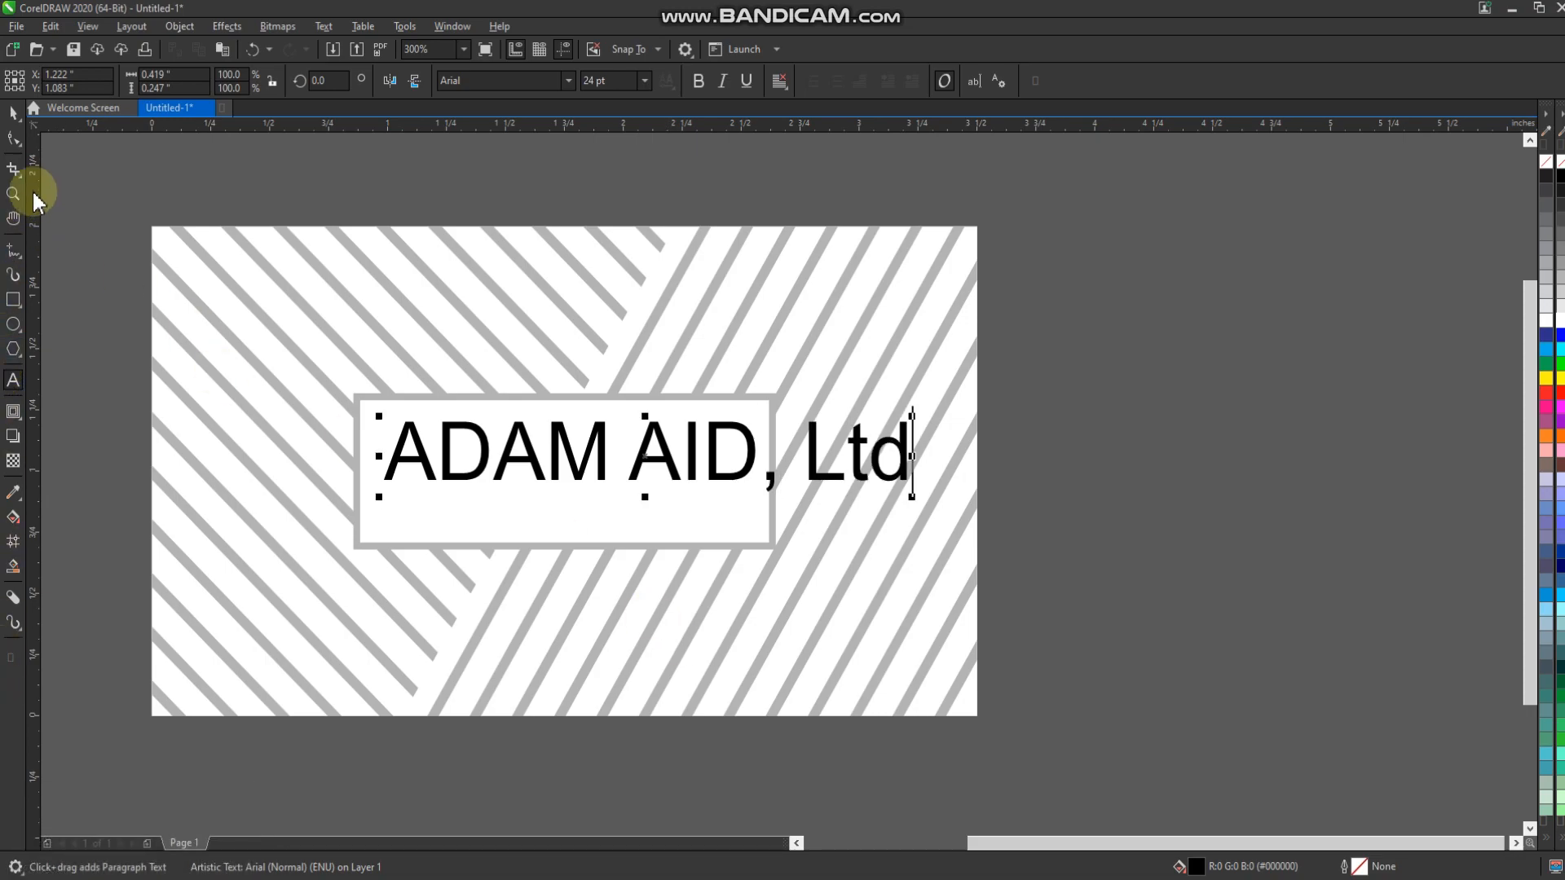
pyautogui.moveTo(444, 465); pyautogui.dragTo(741, 479)
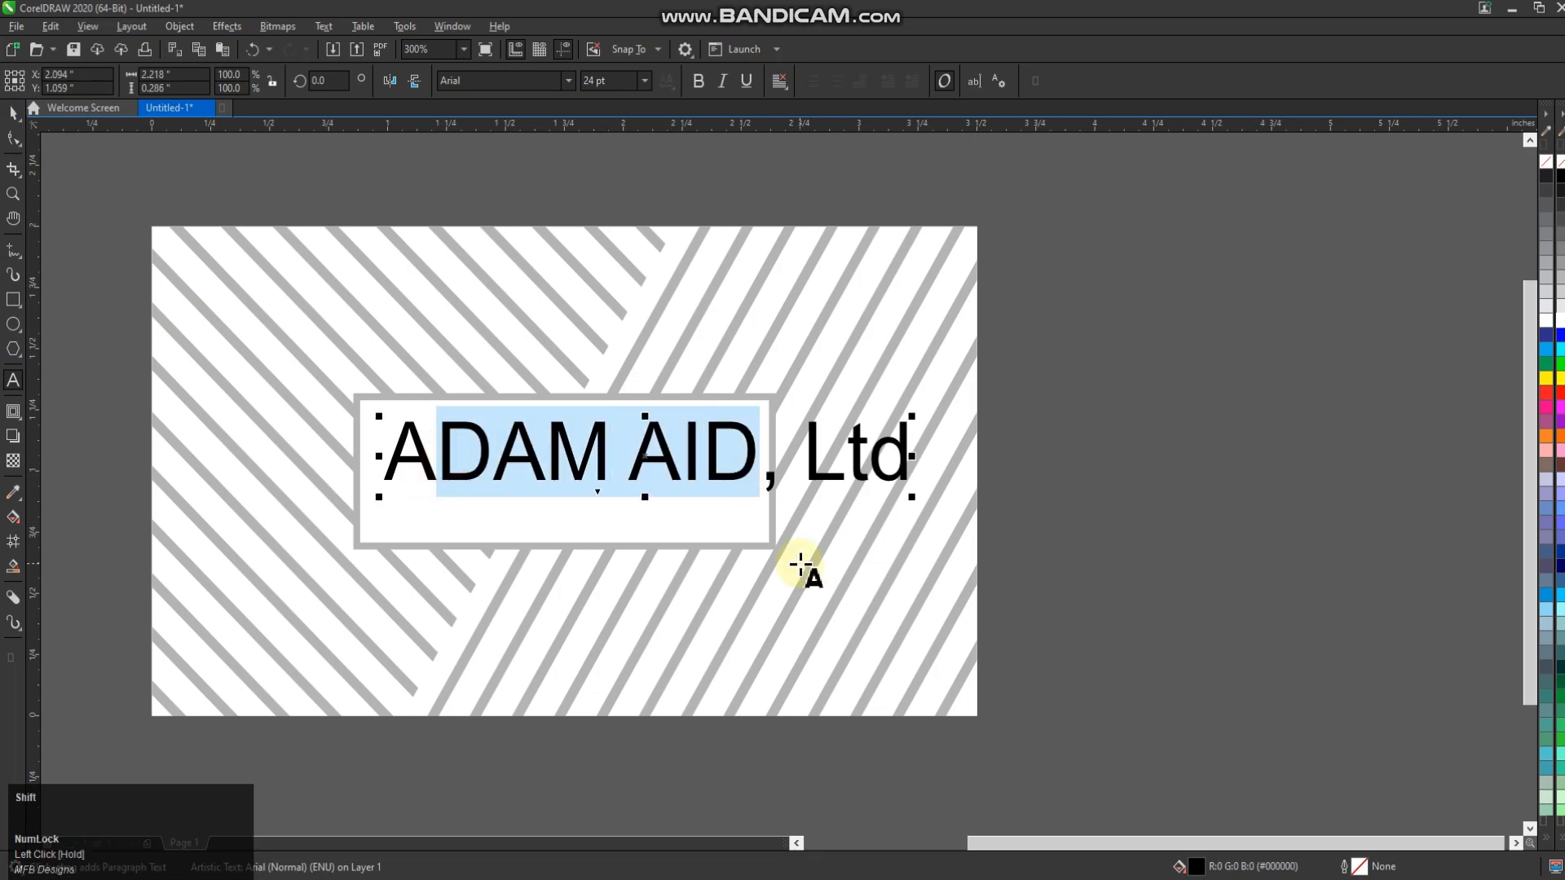
pyautogui.write('dam ')
pyautogui.write('Aid')
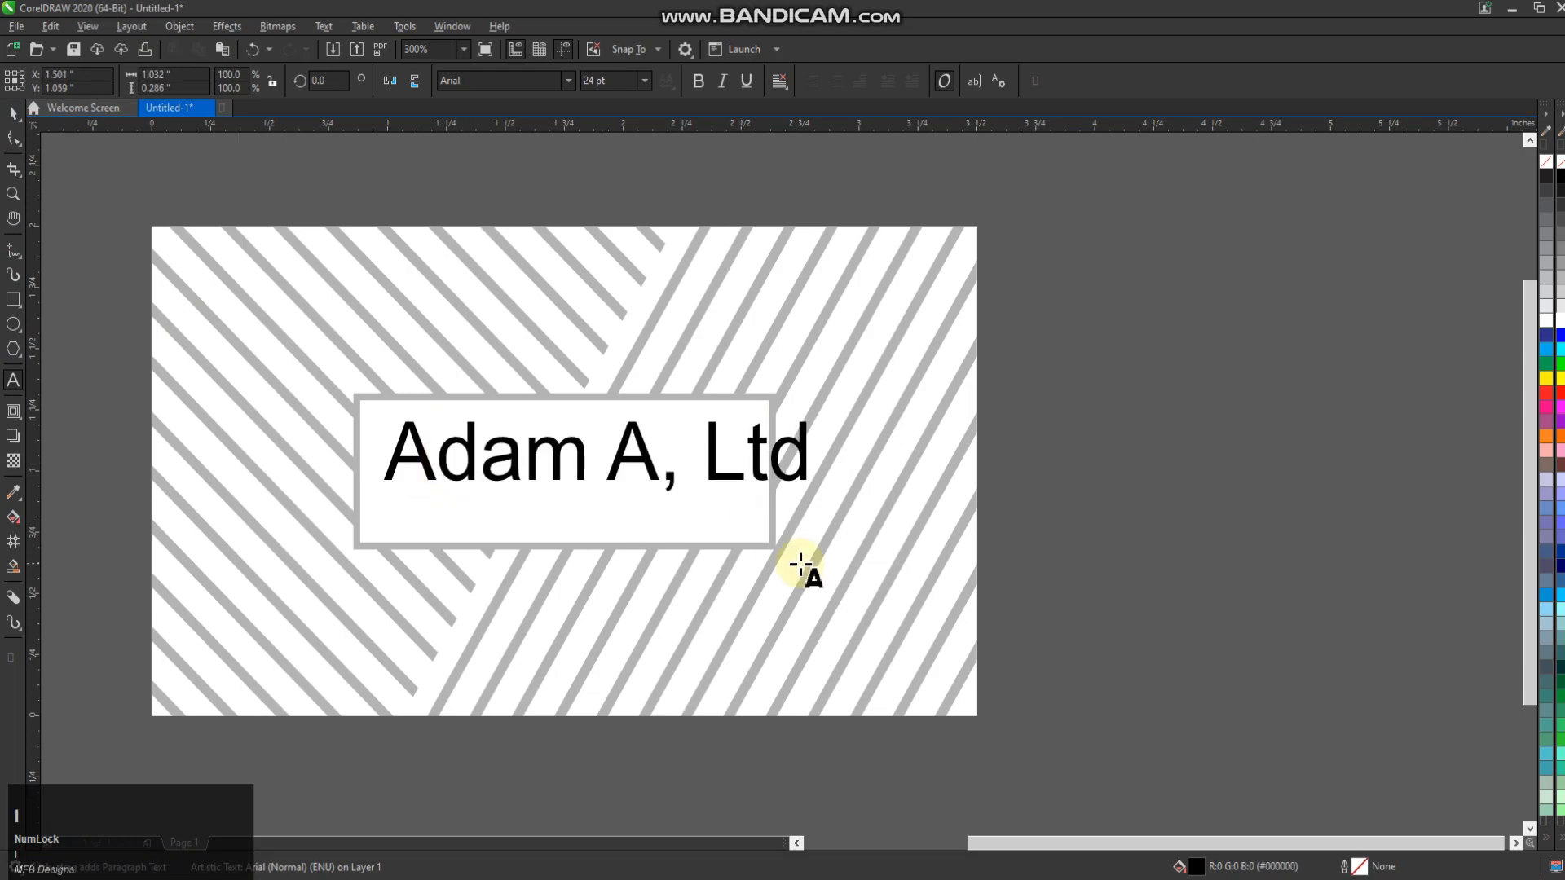
# Set the company name in the Bar Hoppers Demo script font after trying Big Sky
pyautogui.click(36, 129)
pyautogui.click(568, 80)
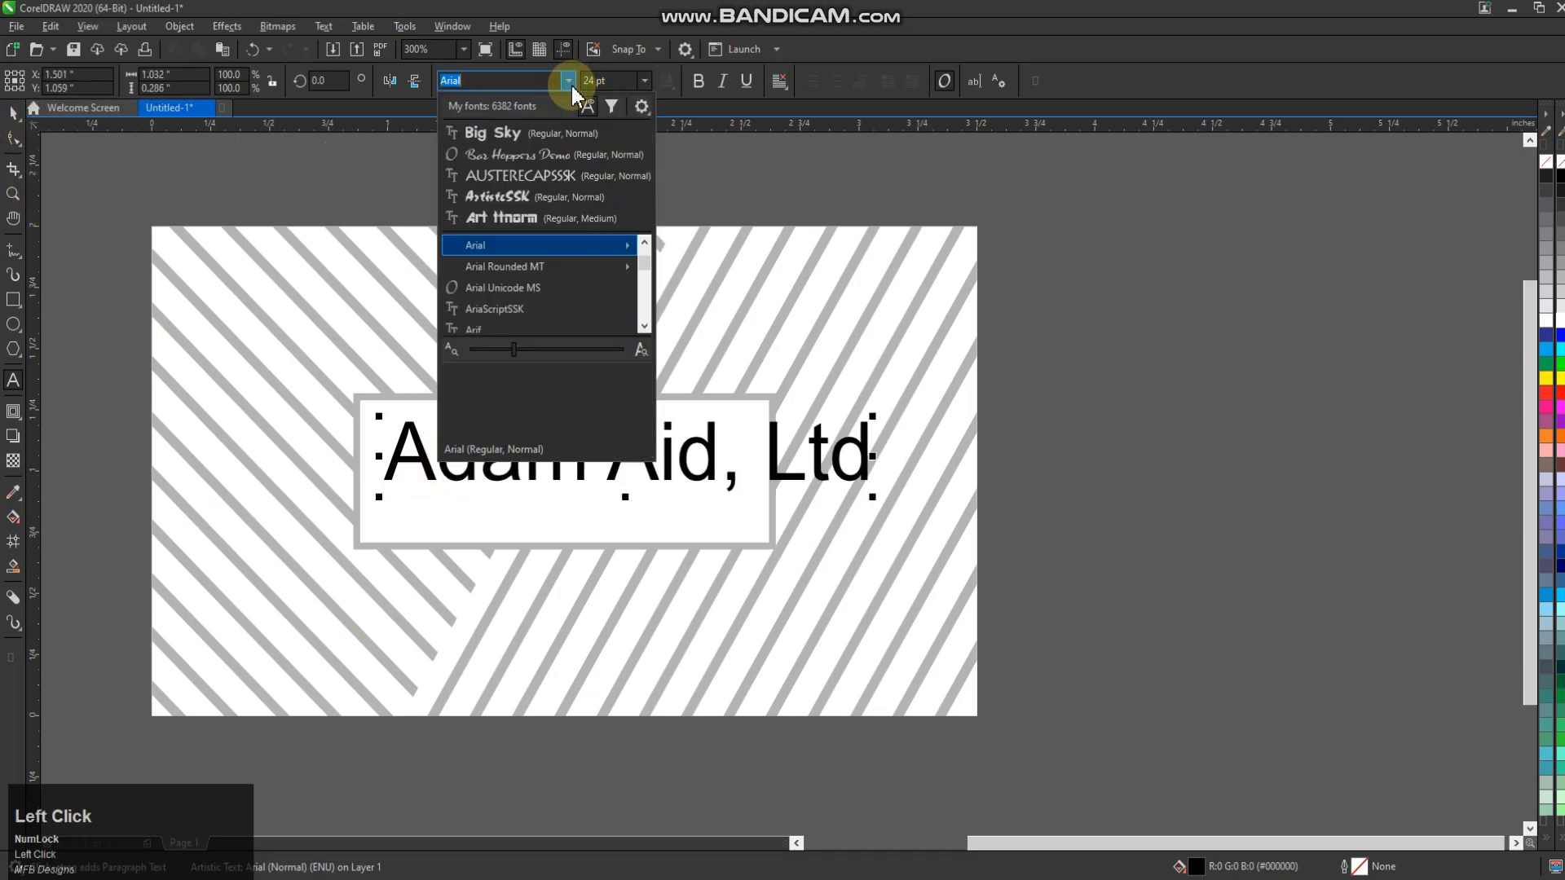
pyautogui.click(559, 129)
pyautogui.click(15, 114)
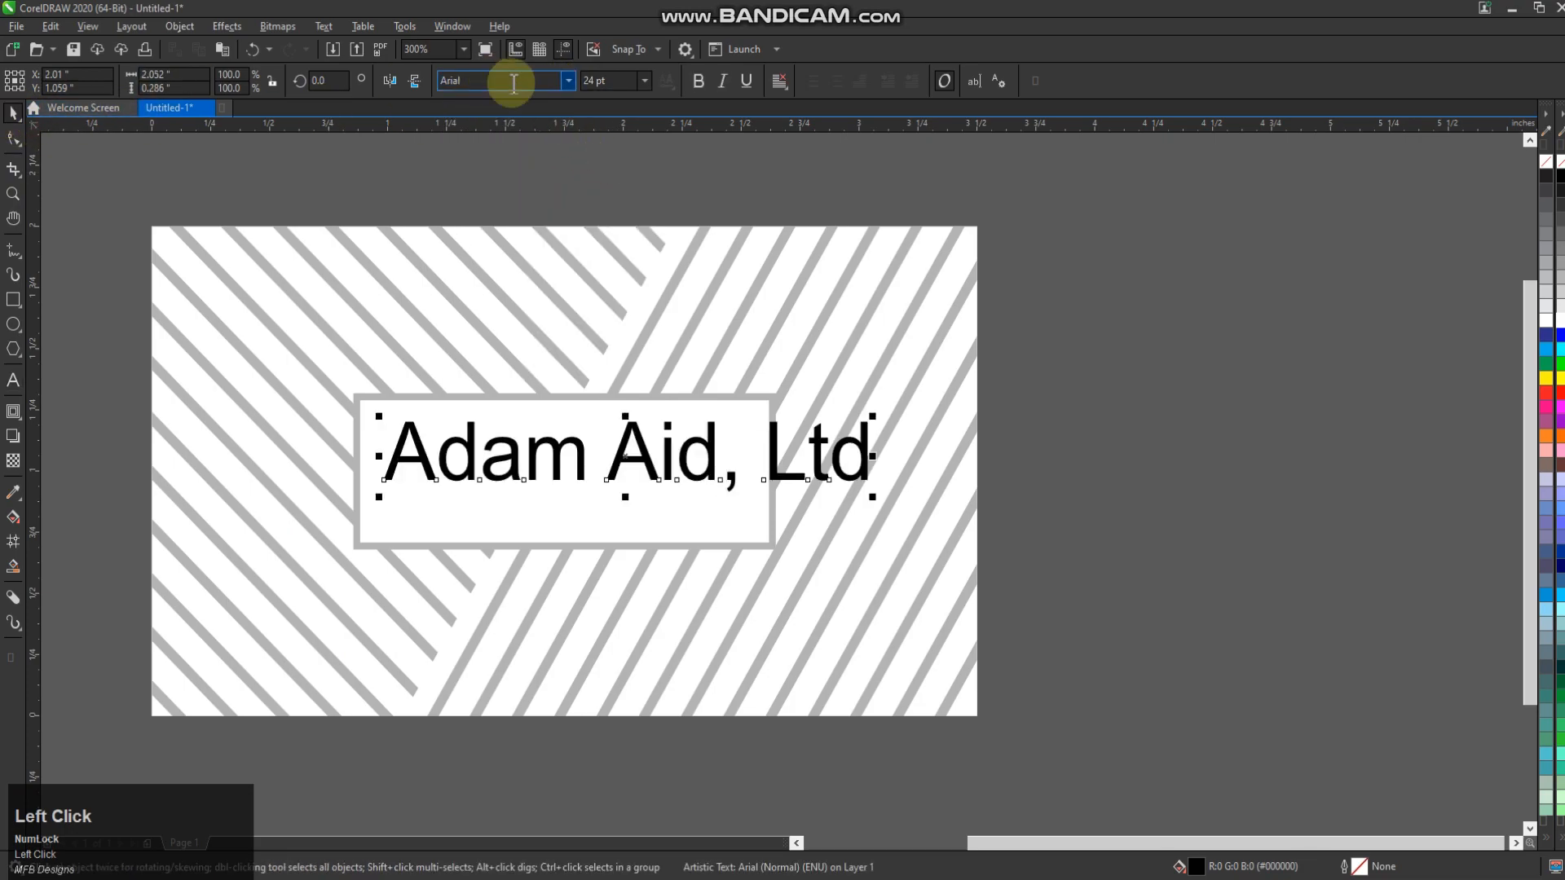
pyautogui.click(569, 80)
pyautogui.click(512, 153)
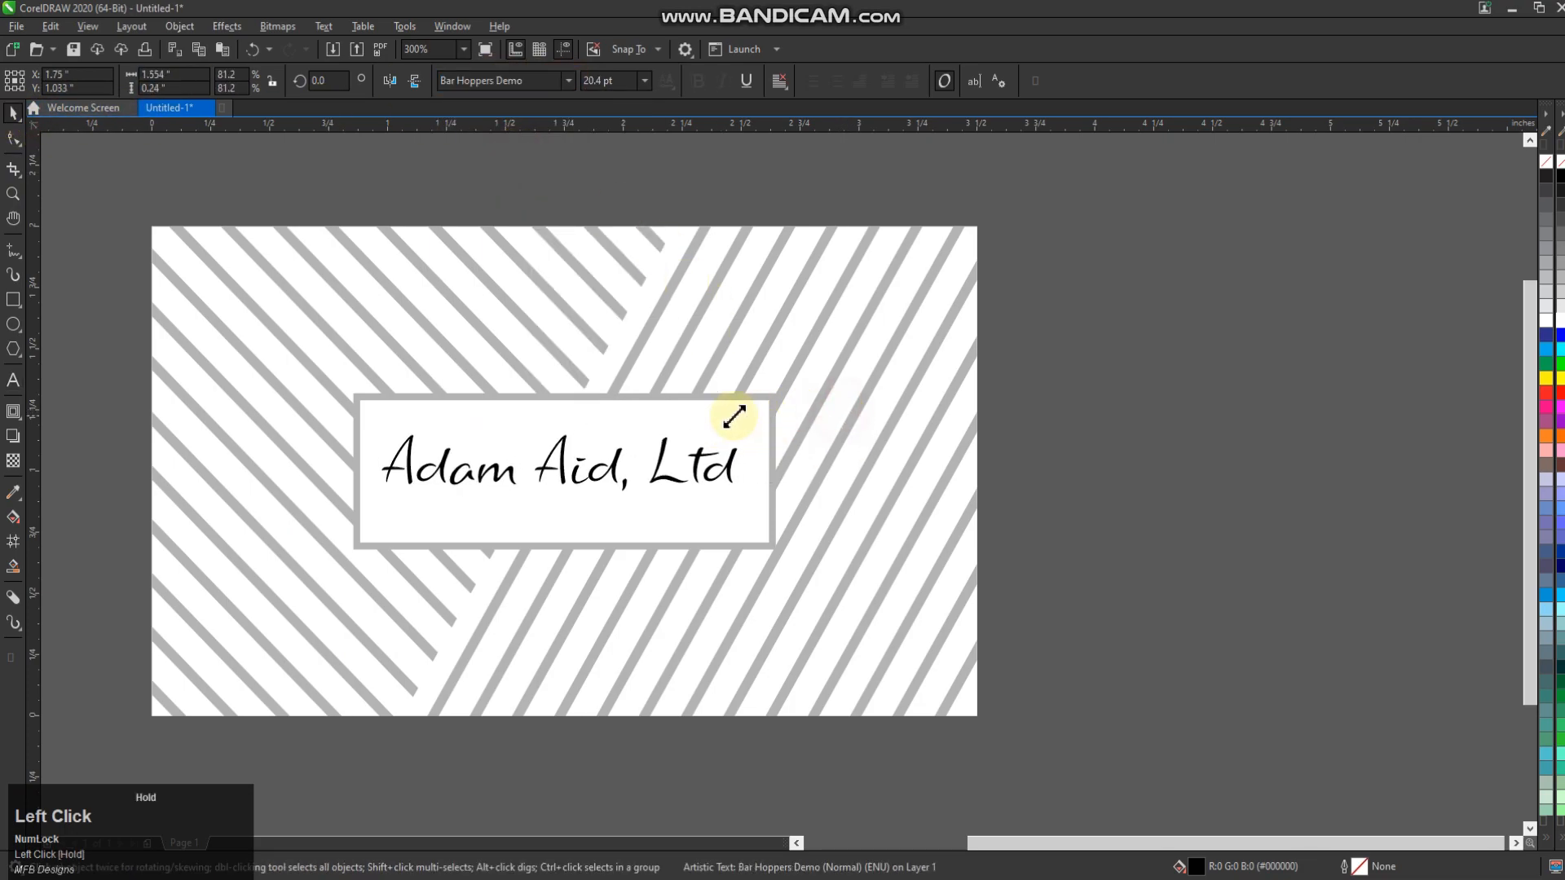
pyautogui.keyDown('shift'); pyautogui.click(666, 530); pyautogui.keyUp('shift')
pyautogui.click(873, 524)
# Enlarge the company name and give it a drop shadow with adjusted opacity
pyautogui.scroll(2, 740, 474)
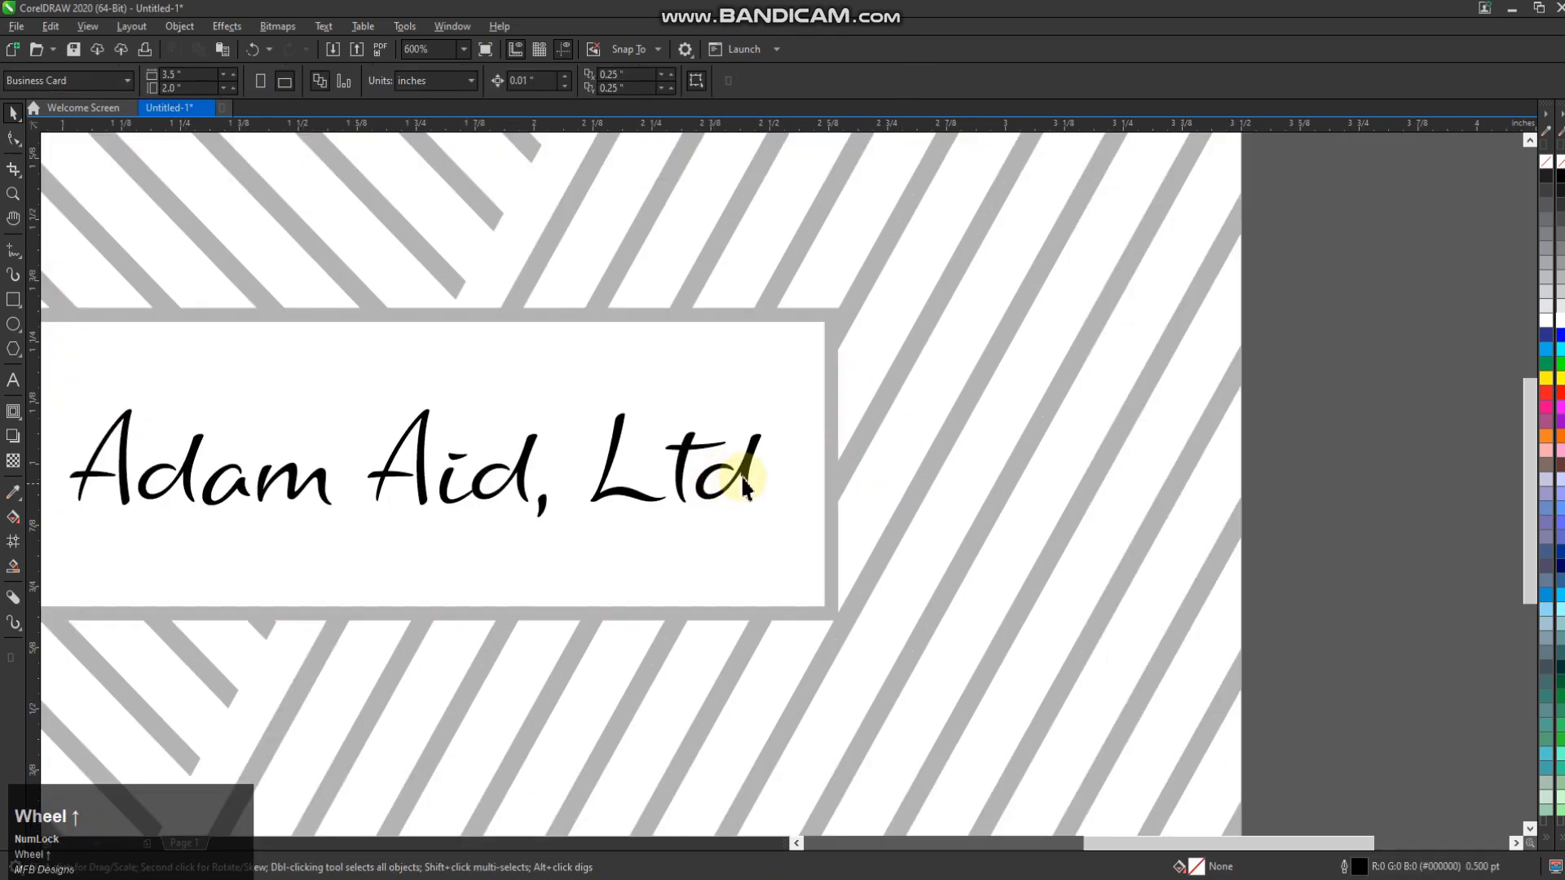
pyautogui.click(740, 475)
pyautogui.moveTo(769, 524); pyautogui.dragTo(855, 603)
pyautogui.scroll(-2, 639, 643)
pyautogui.scroll(2, 672, 571)
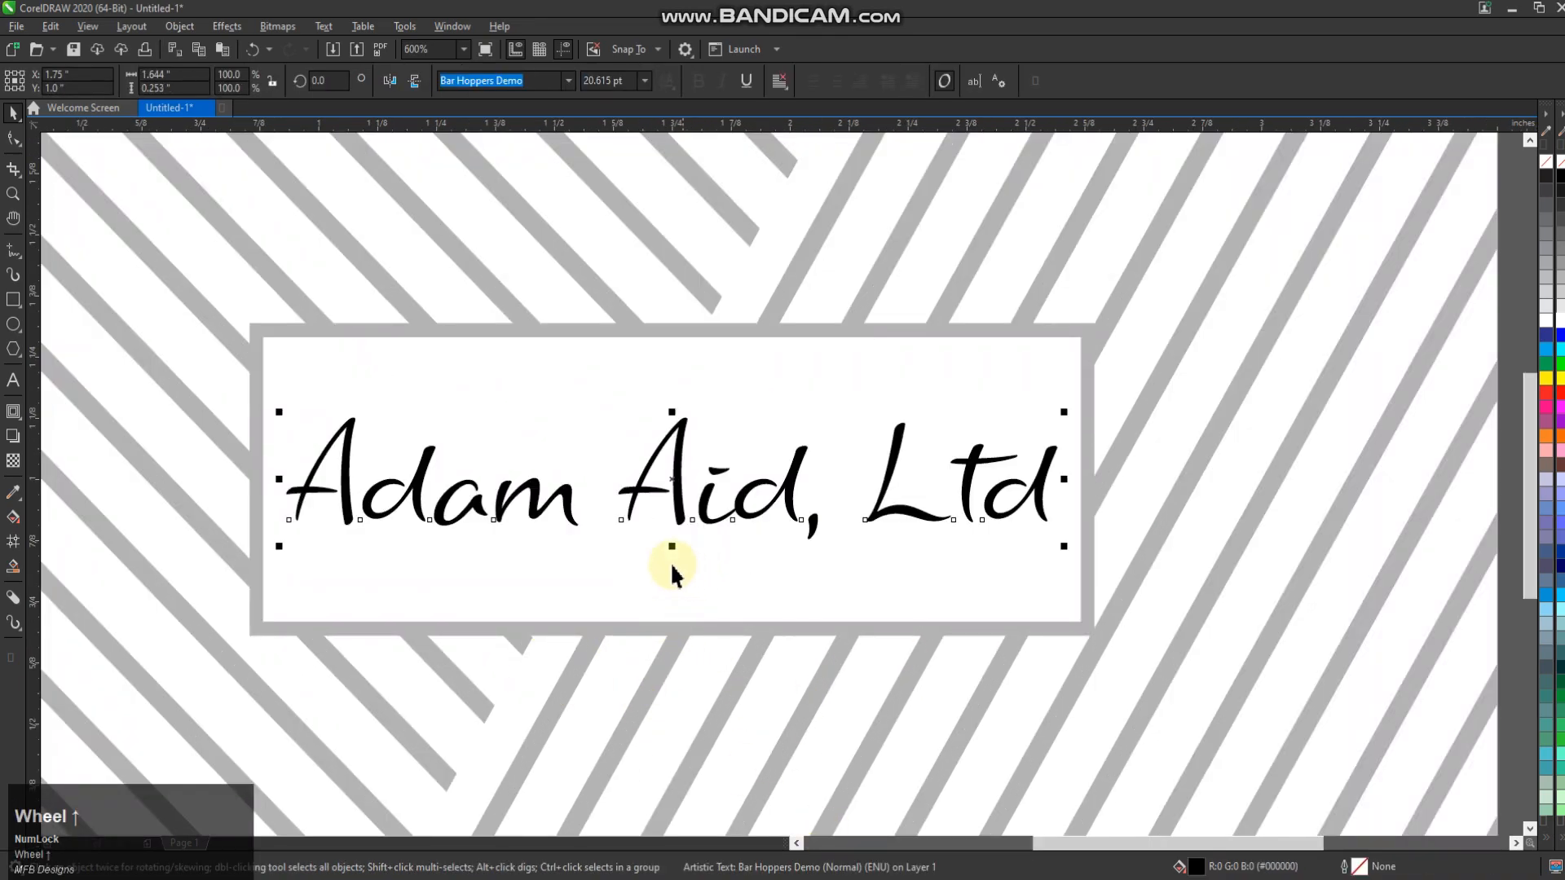
pyautogui.click(13, 433)
pyautogui.moveTo(676, 485); pyautogui.dragTo(734, 514)
pyautogui.moveTo(877, 480); pyautogui.dragTo(988, 526)
pyautogui.click(8, 122)
# Duplicate the whole card below the front and delete the company name from the copy
pyautogui.scroll(-4, 725, 334)
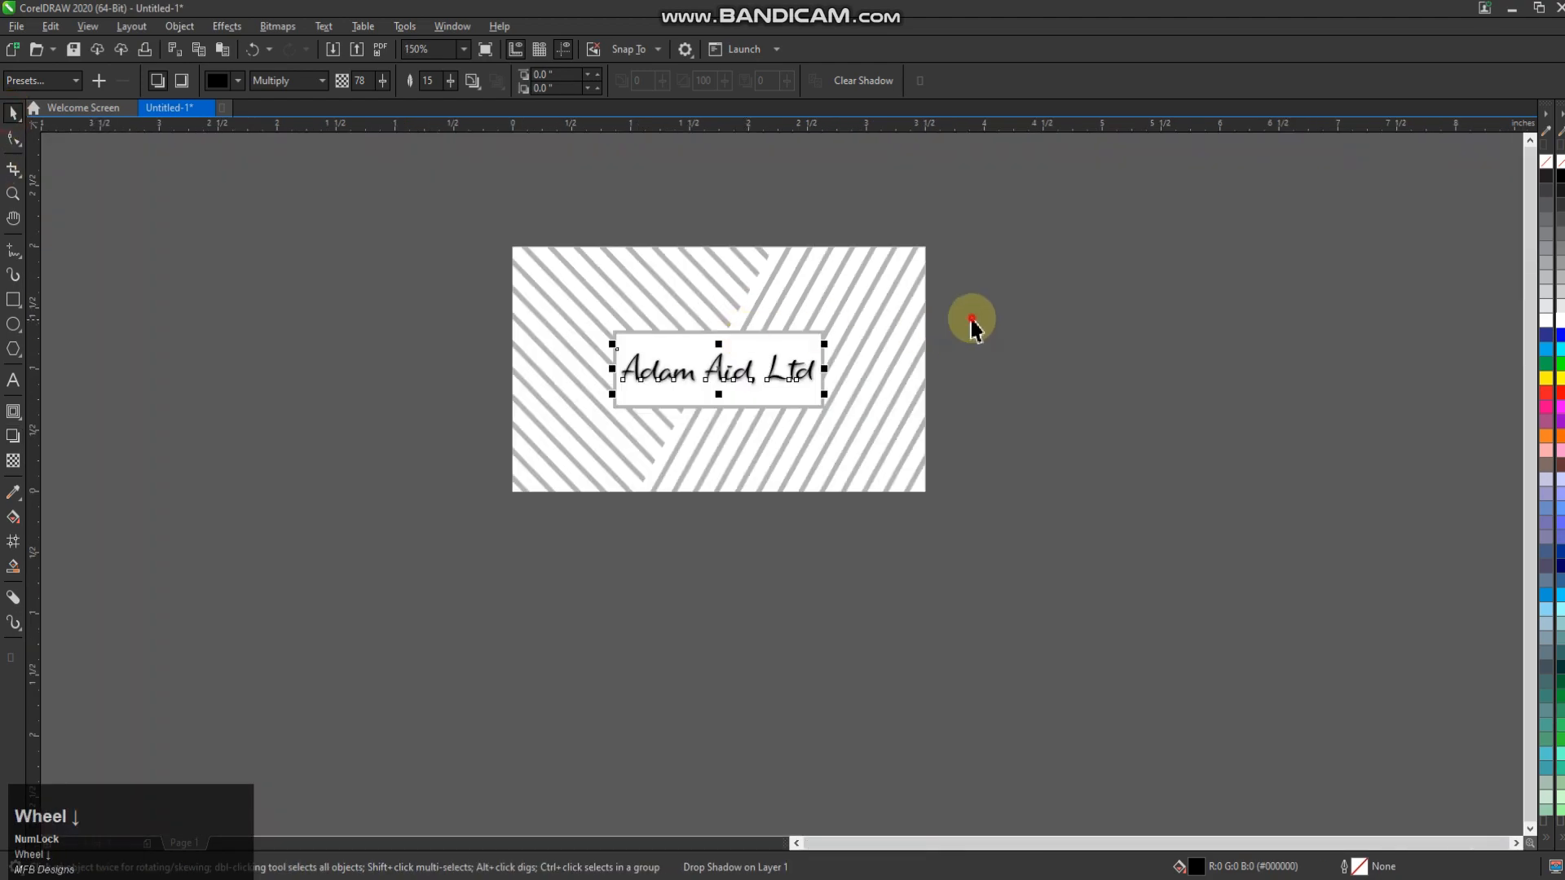
pyautogui.click(294, 639)
pyautogui.hotkey('ctrl', 'a')
pyautogui.moveTo(674, 433); pyautogui.dragTo(664, 573)
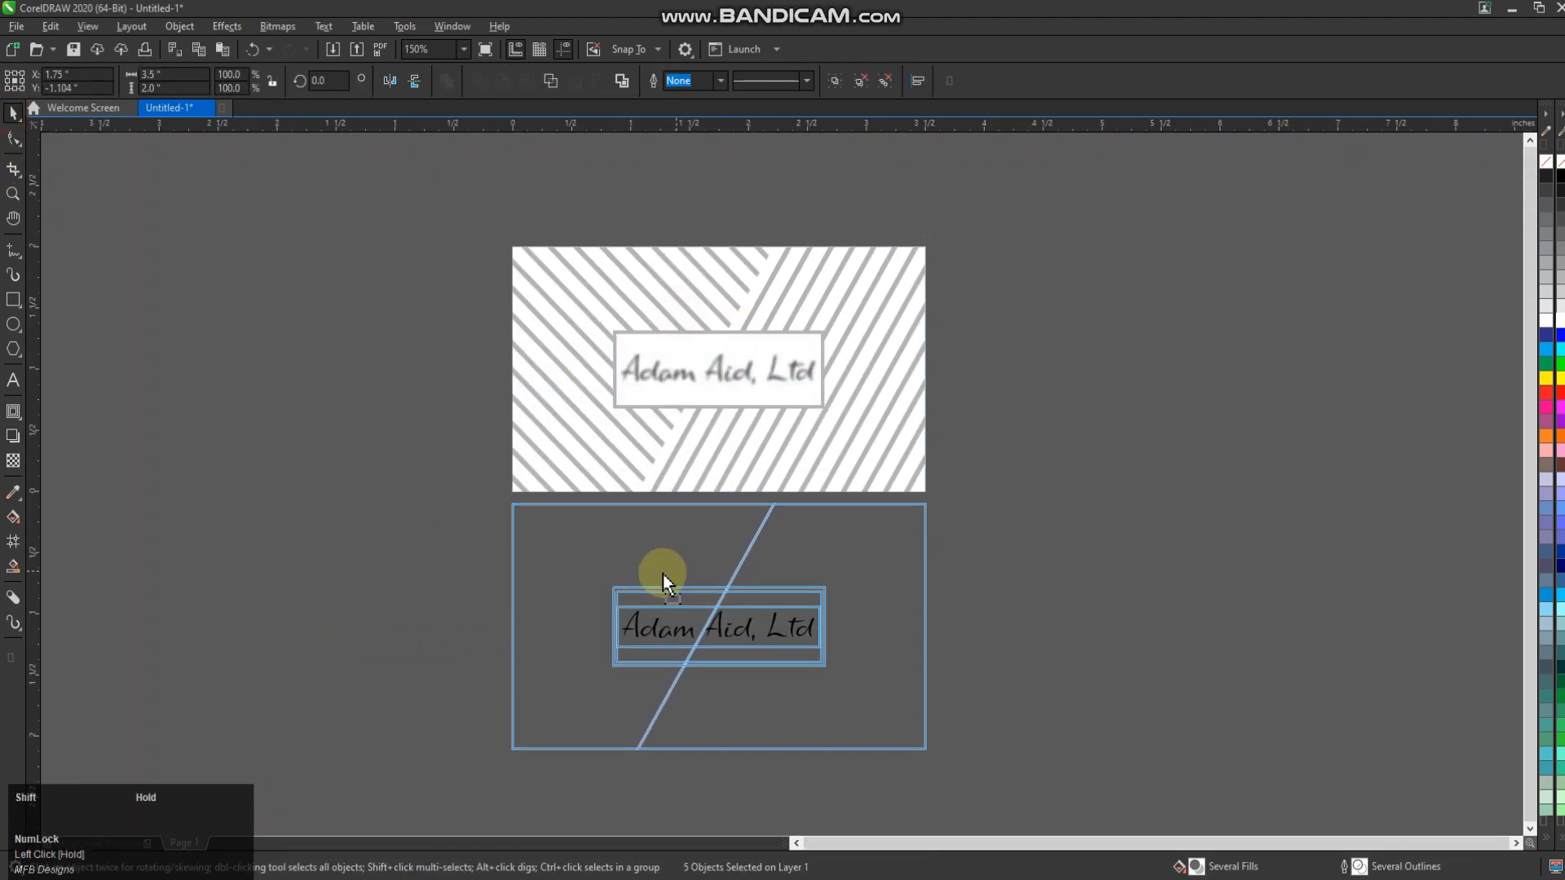
pyautogui.rightClick(662, 573)
pyautogui.click(1021, 652)
pyautogui.click(810, 629)
pyautogui.press('Delete')
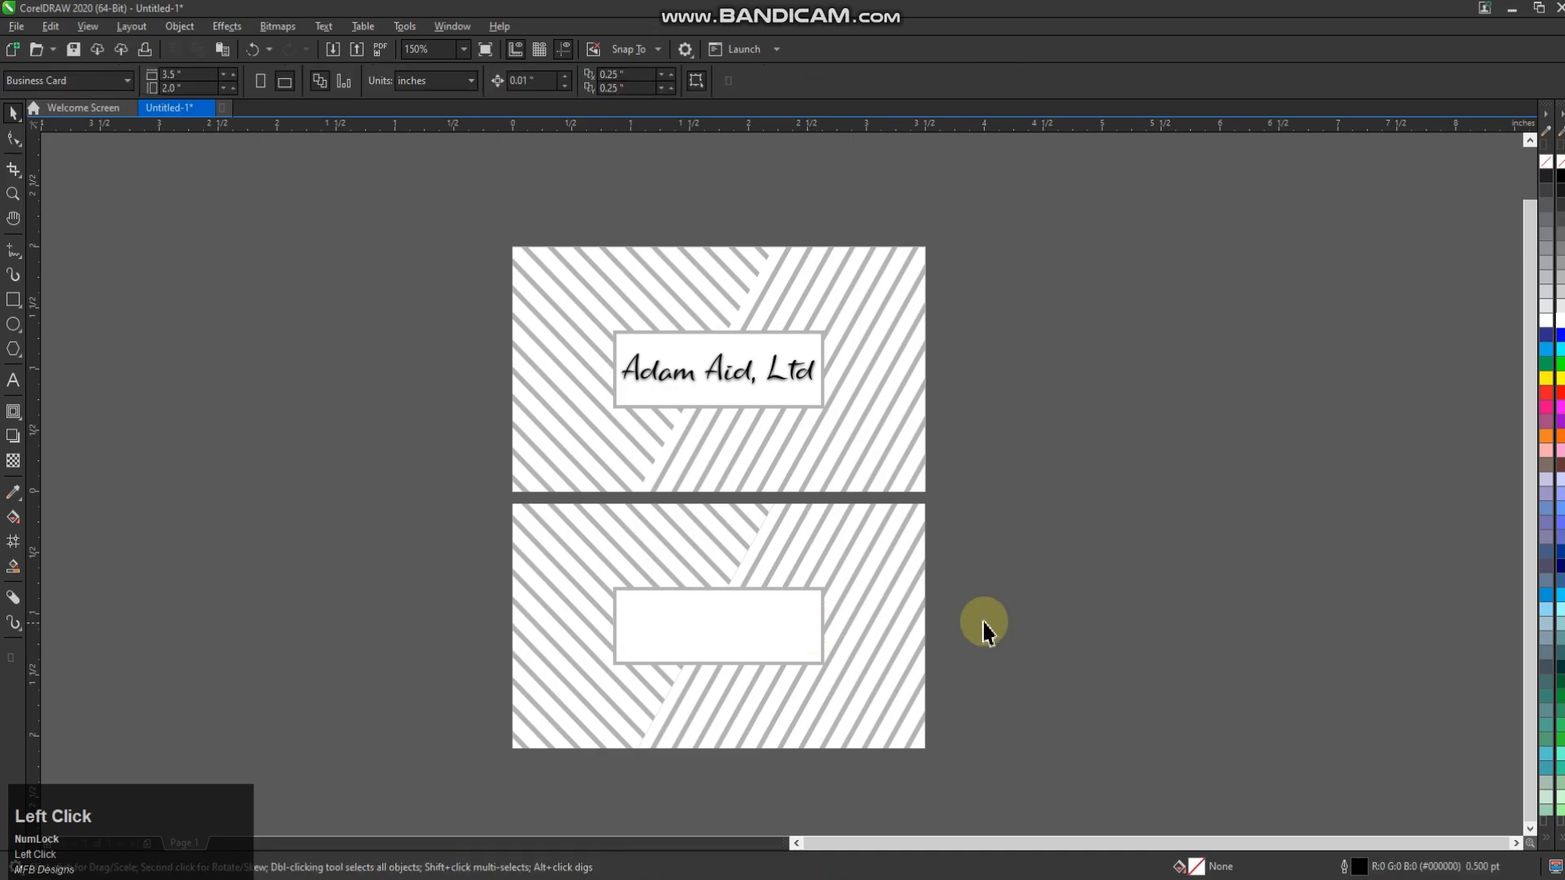
# Copy the lower card's stripes to the right of the cards and draw a card-sized rectangle over the front
pyautogui.click(699, 639)
pyautogui.moveTo(698, 639); pyautogui.dragTo(1163, 574)
pyautogui.hotkey('ctrl', 'z')
pyautogui.click(1118, 583)
pyautogui.click(899, 590)
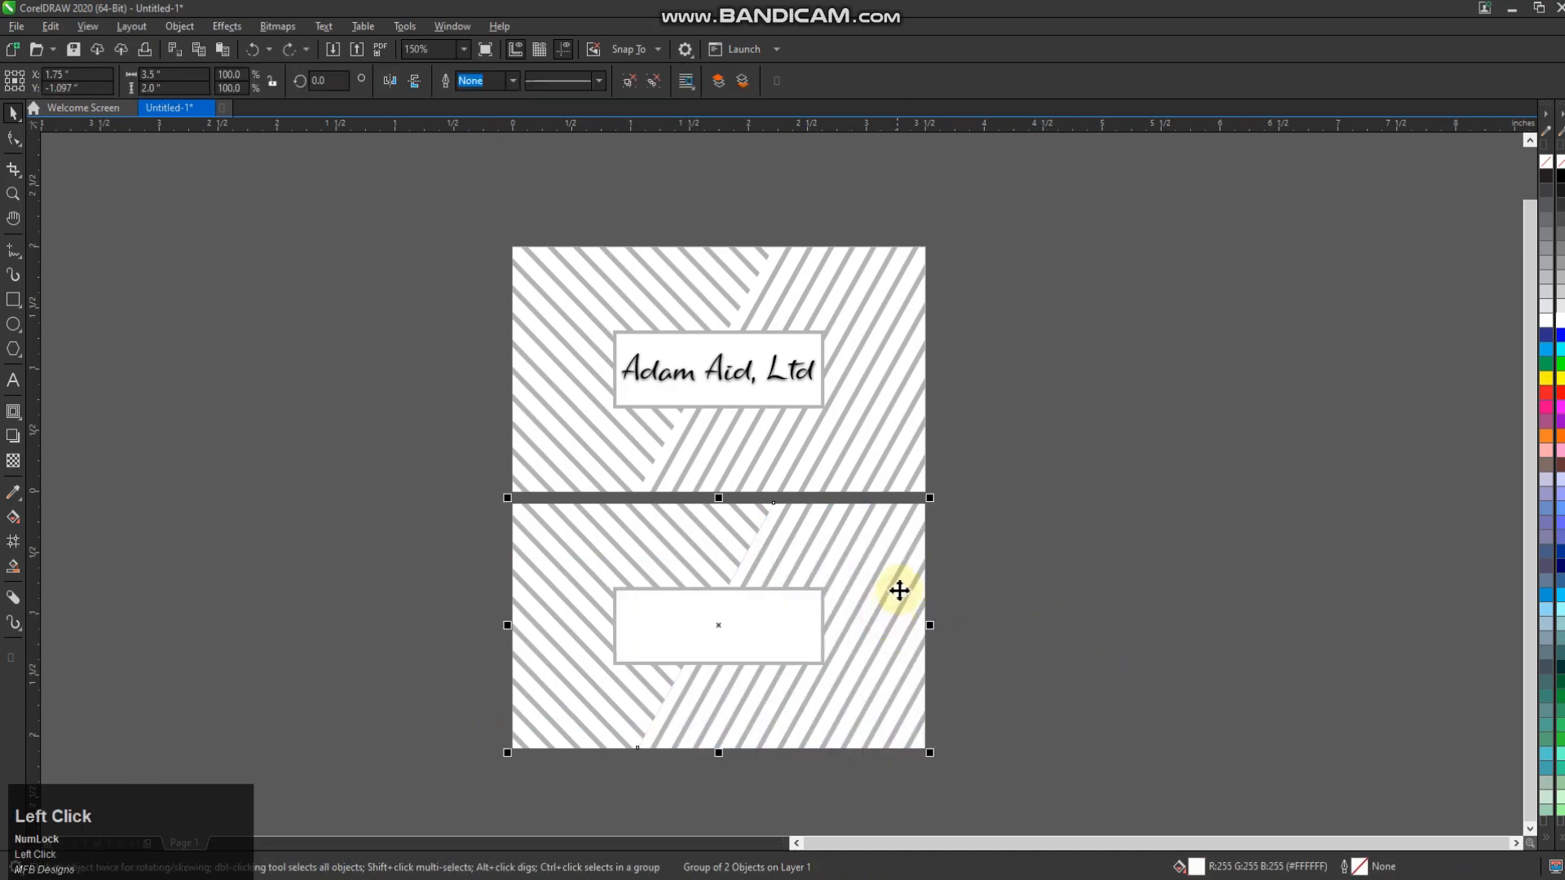
pyautogui.moveTo(885, 592); pyautogui.dragTo(1365, 503)
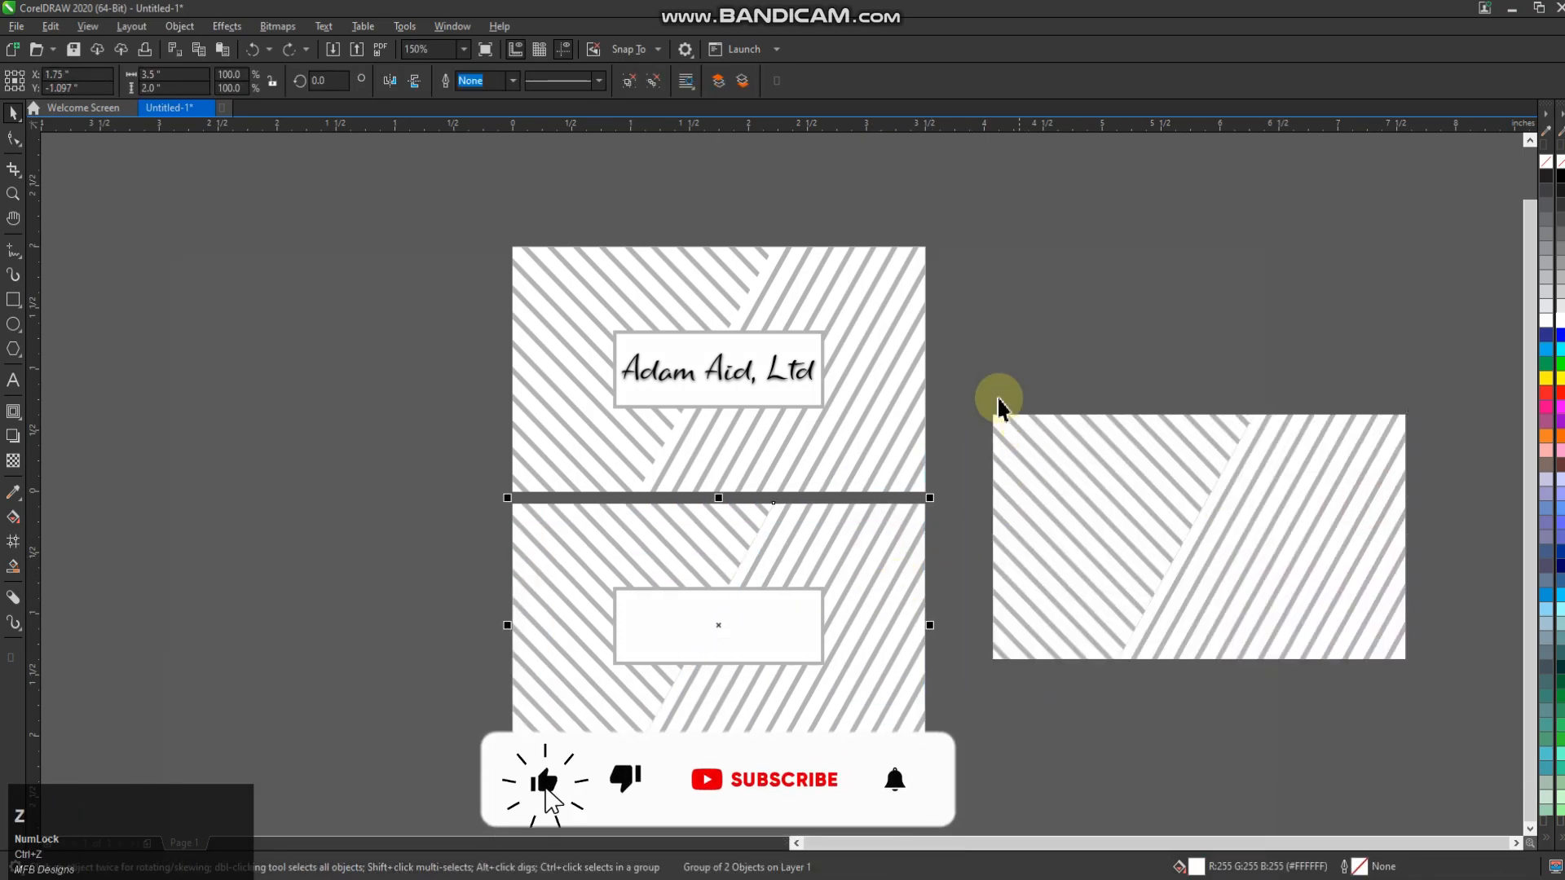
pyautogui.click(970, 400)
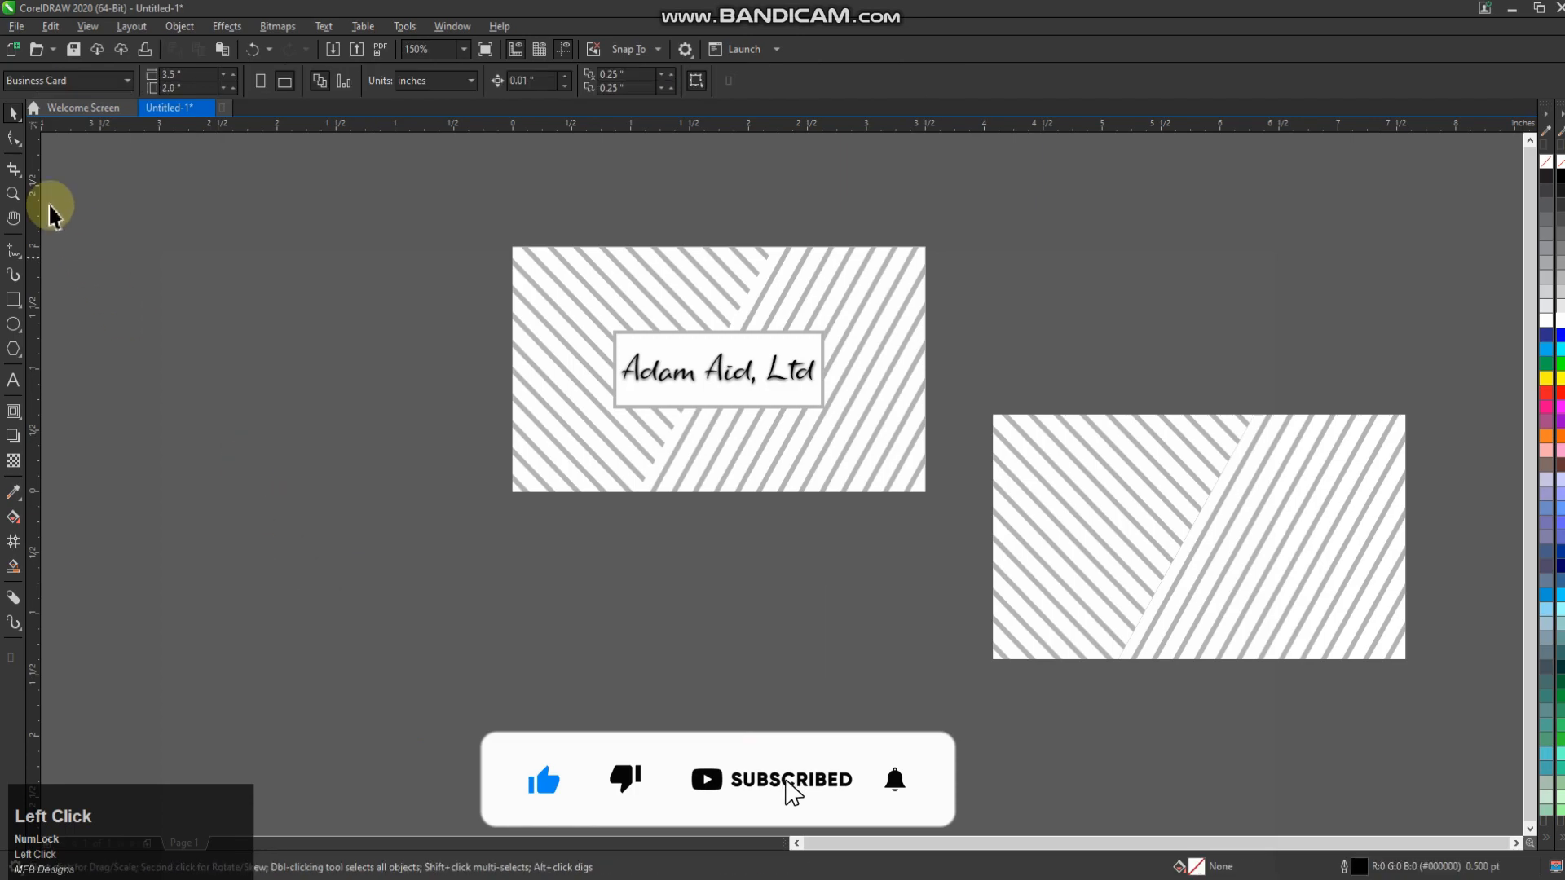
pyautogui.click(13, 299)
pyautogui.moveTo(512, 248); pyautogui.dragTo(926, 492)
# Move the new rectangle below the front card, fill it white and reposition the right striped card
pyautogui.click(13, 114)
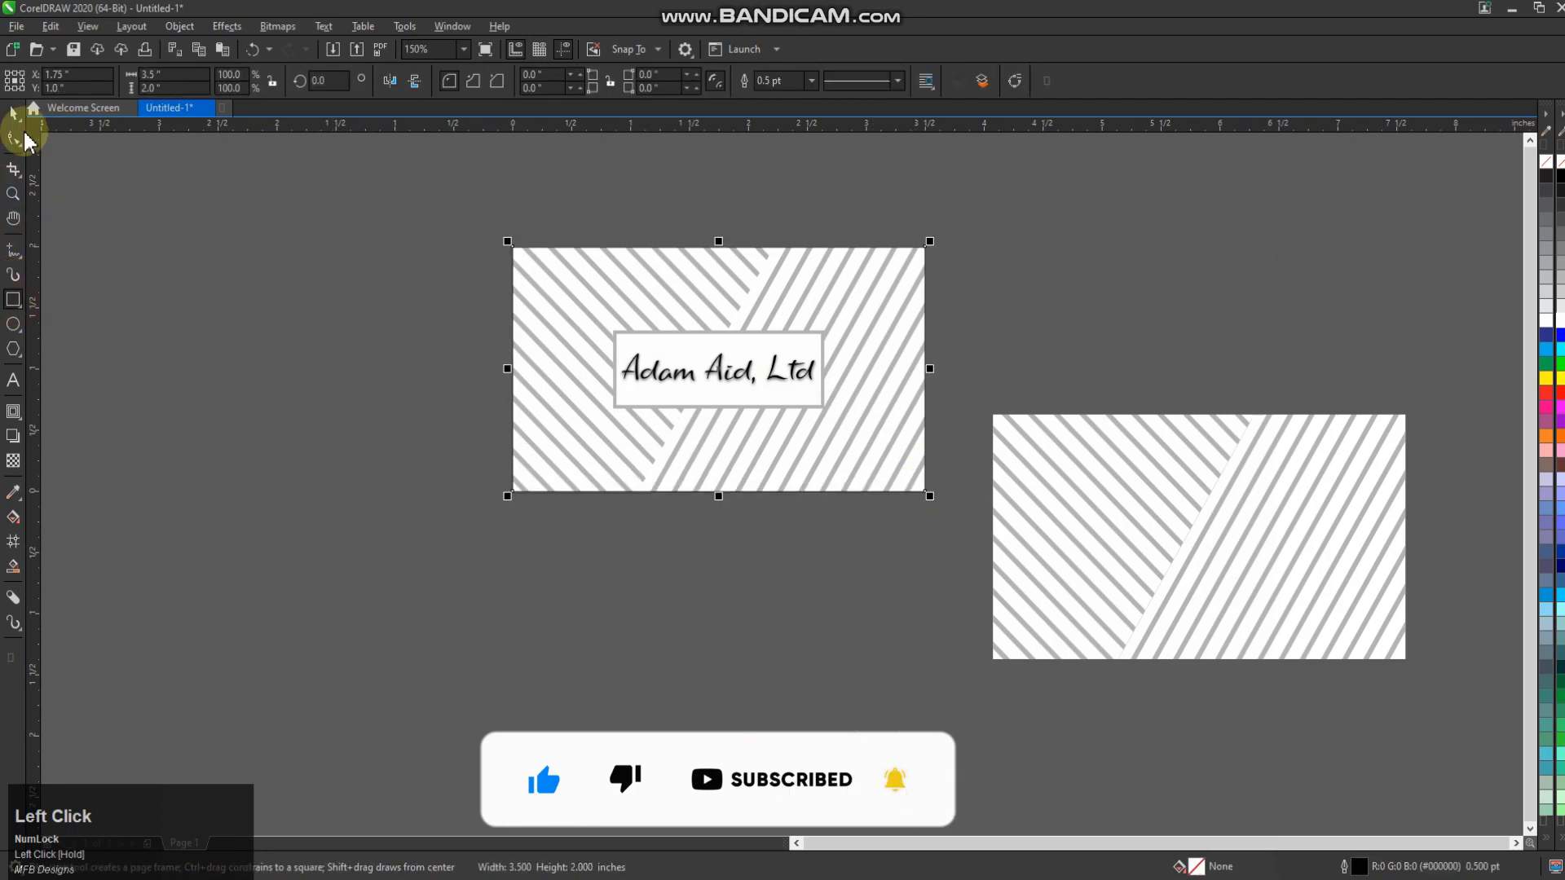
pyautogui.moveTo(722, 390); pyautogui.dragTo(741, 629)
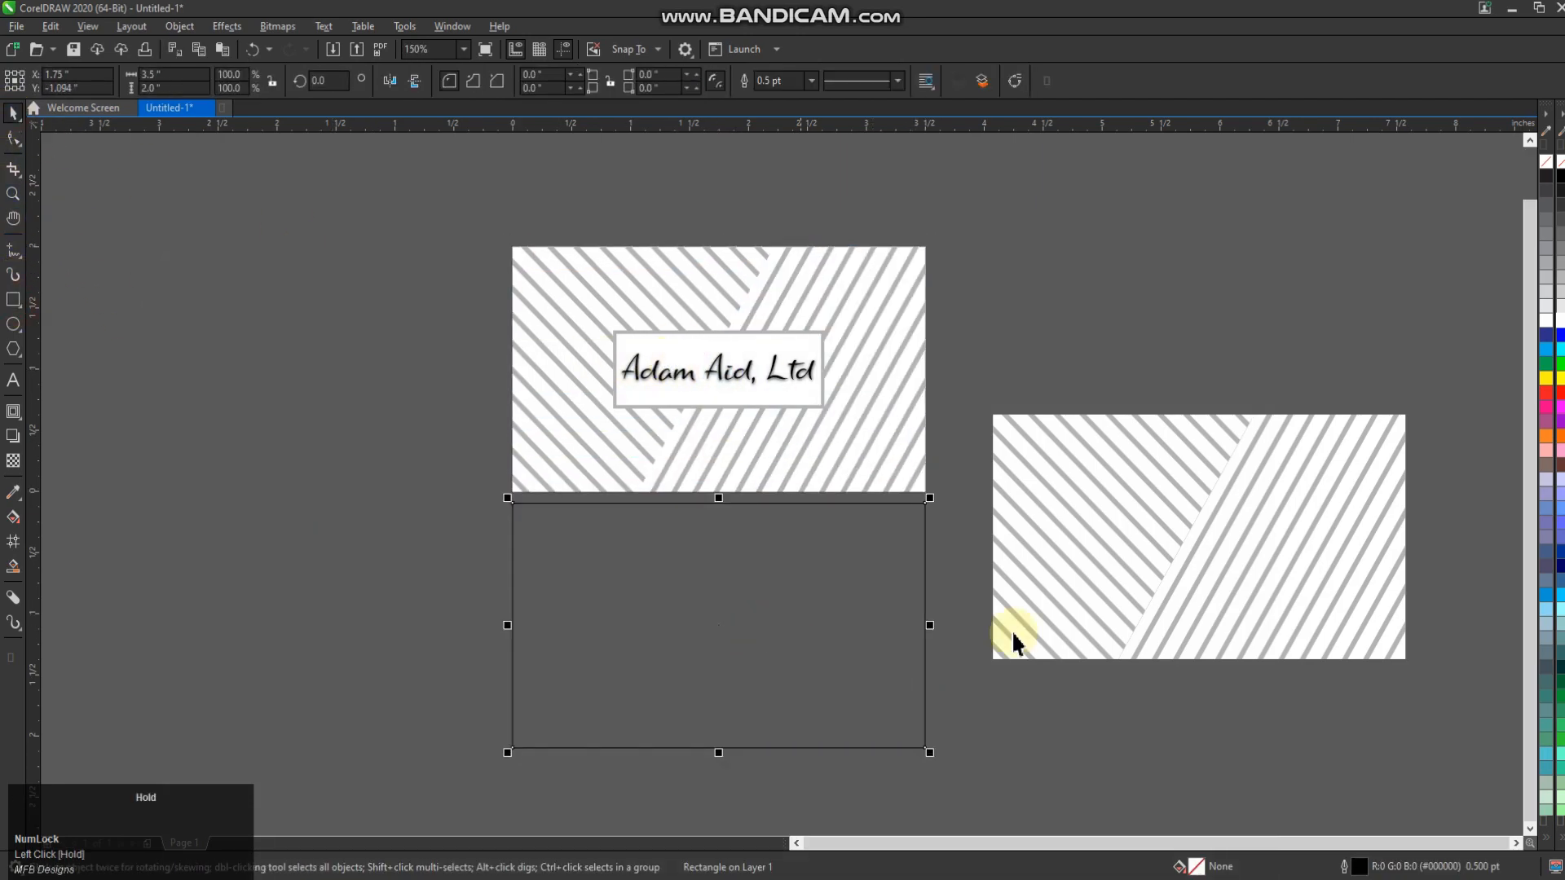
pyautogui.click(1552, 326)
pyautogui.moveTo(1239, 487)
pyautogui.mouseDown()
pyautogui.moveTo(1125, 548)
pyautogui.moveTo(1212, 485)
pyautogui.mouseUp()
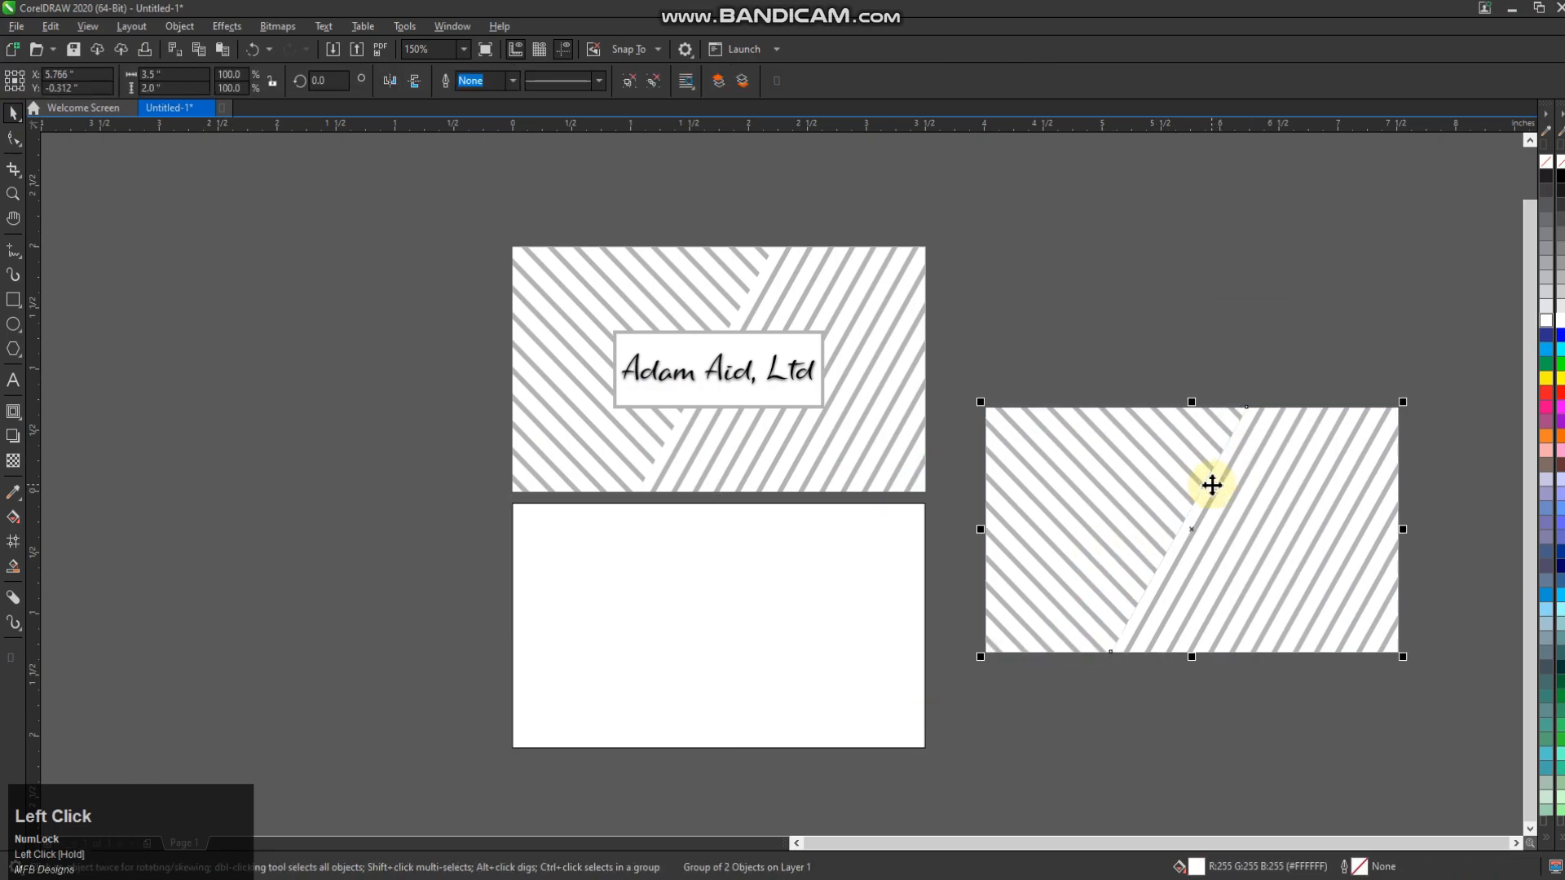
# Draw a diagonal line from the white card's top edge to its bottom-right corner
pyautogui.click(13, 250)
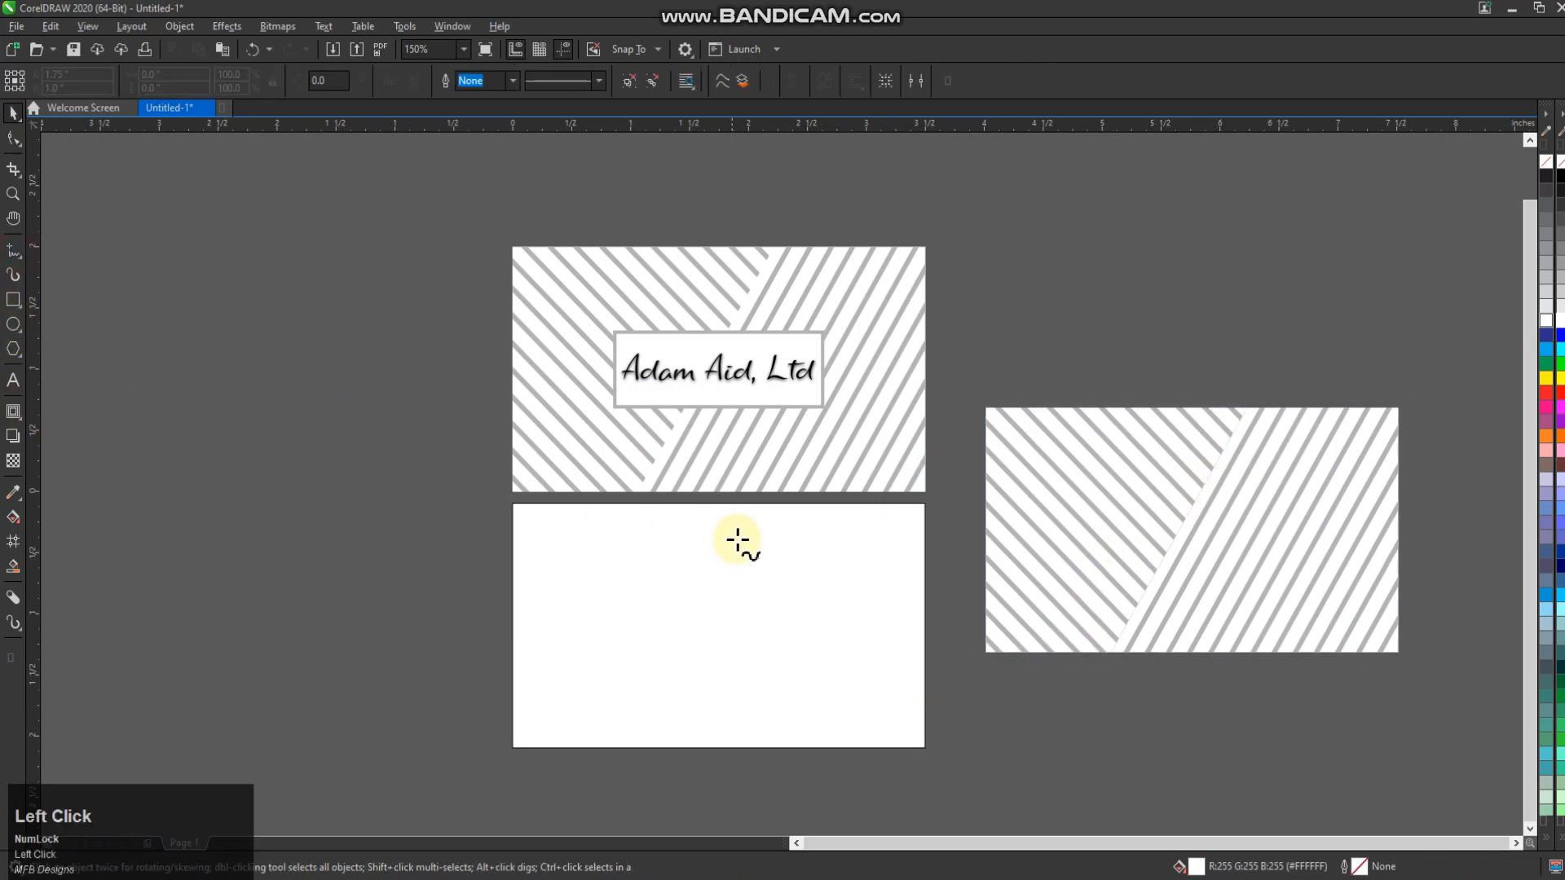
pyautogui.click(782, 504)
pyautogui.click(923, 681)
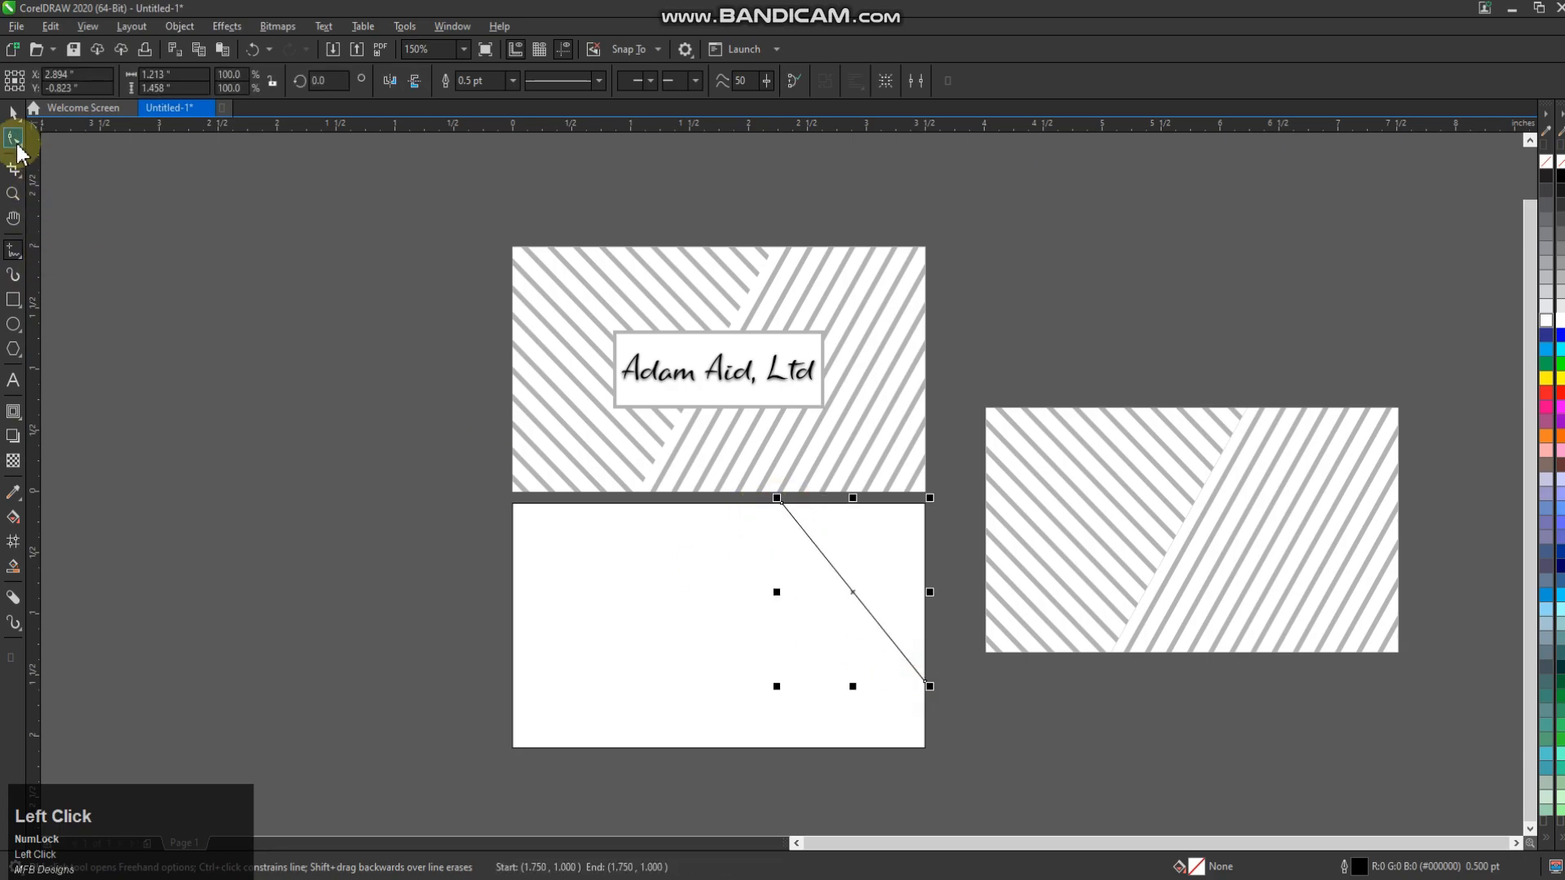
pyautogui.click(13, 139)
pyautogui.scroll(2, 762, 502)
pyautogui.moveTo(748, 481); pyautogui.dragTo(727, 484)
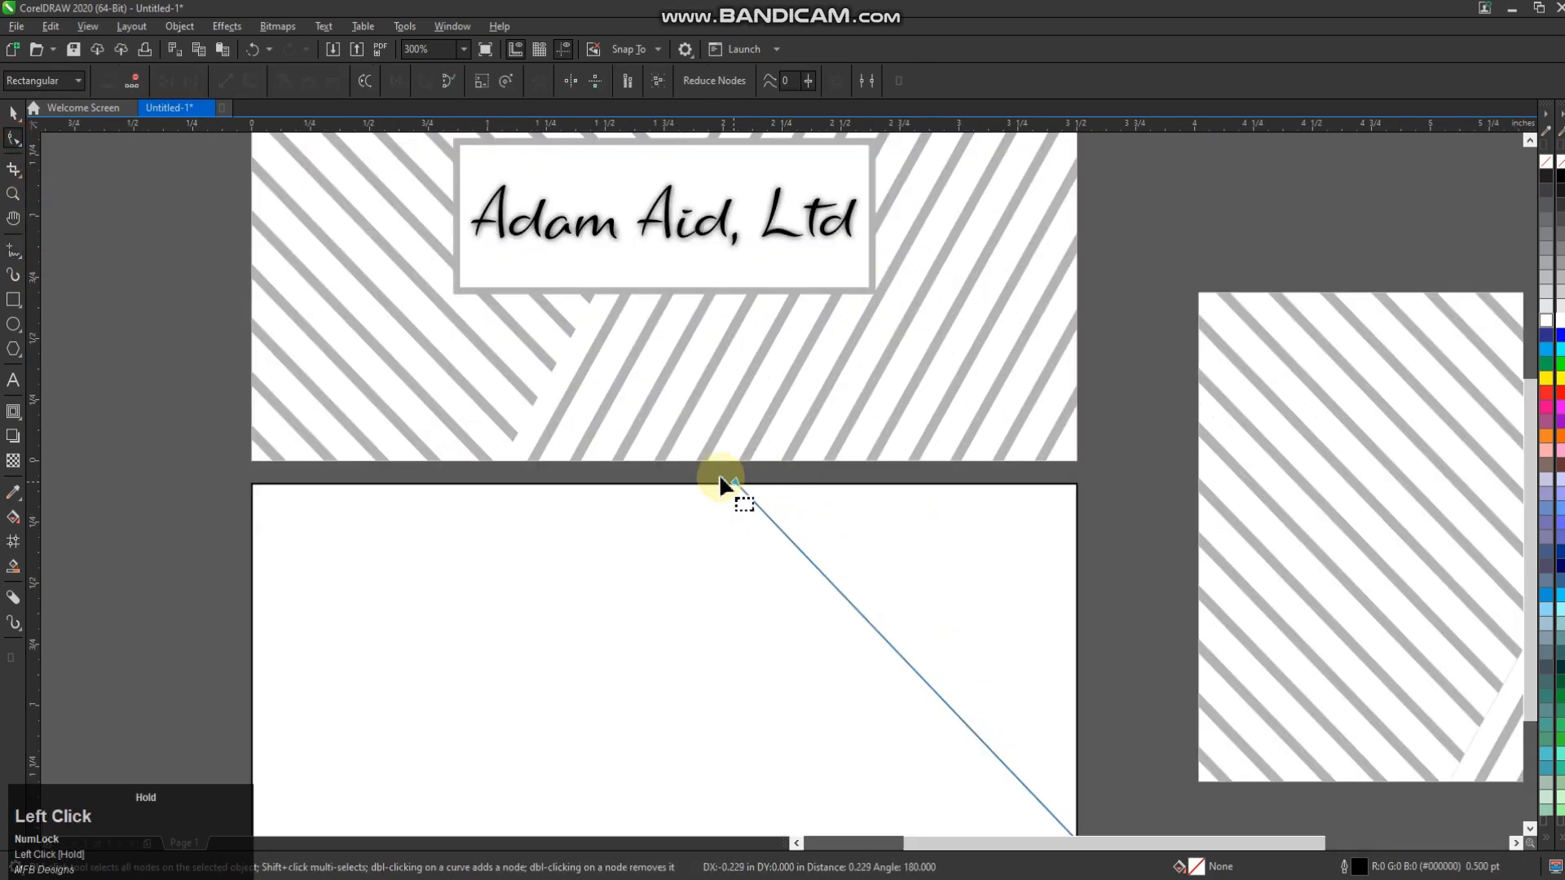
pyautogui.scroll(-2, 726, 484)
pyautogui.moveTo(859, 663); pyautogui.dragTo(869, 683)
pyautogui.click(13, 112)
pyautogui.click(1080, 441)
# Extract the stripes from the right card's PowerClip frame and reposition the striped group
pyautogui.click(1152, 681)
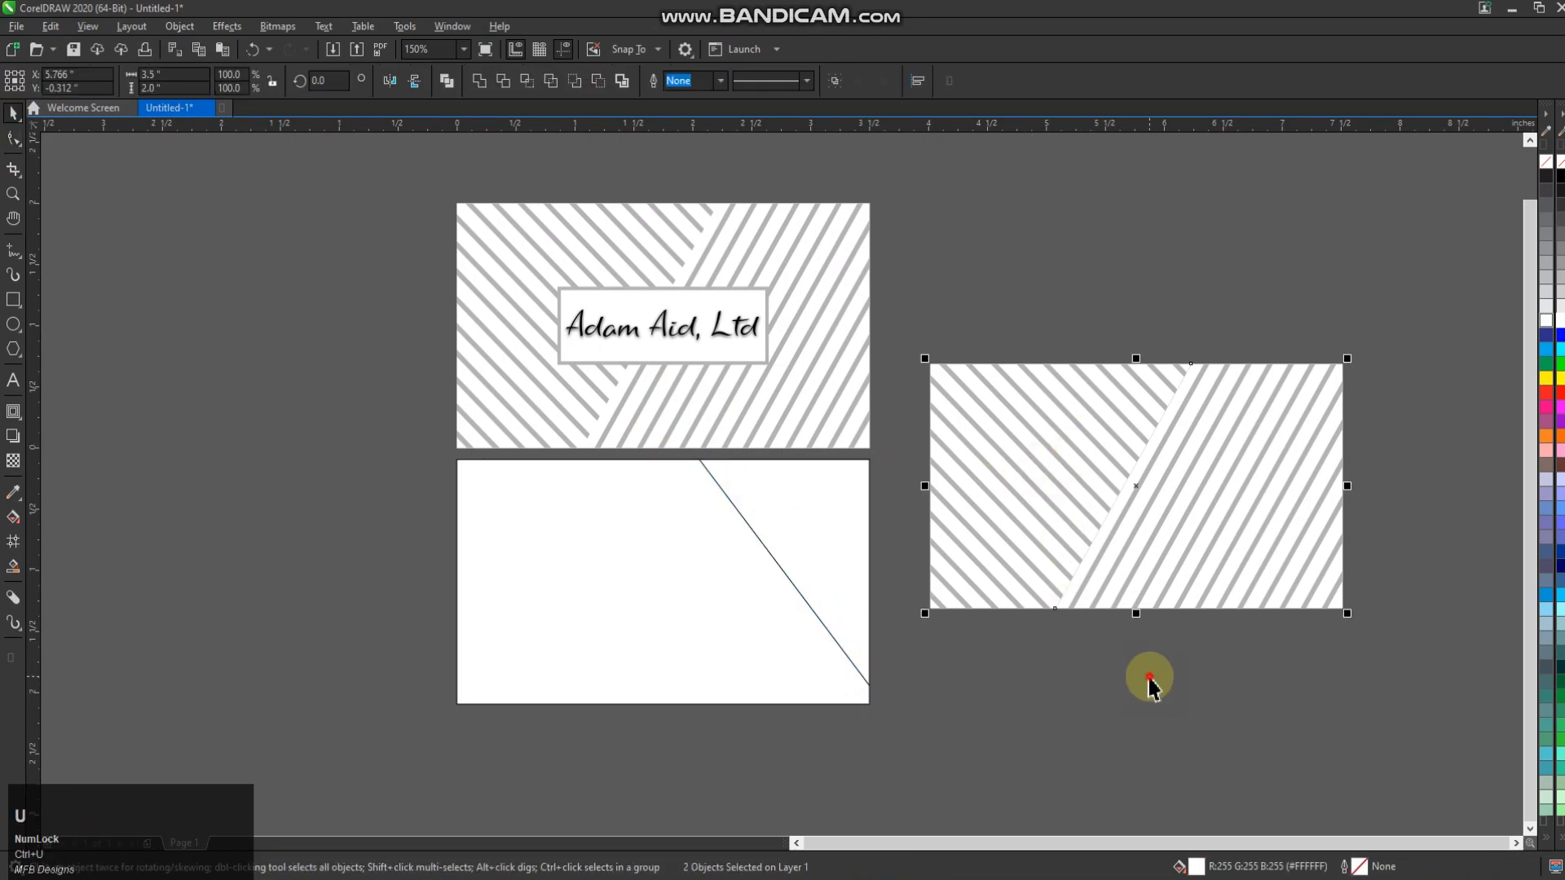
pyautogui.click(1139, 519)
pyautogui.click(139, 150)
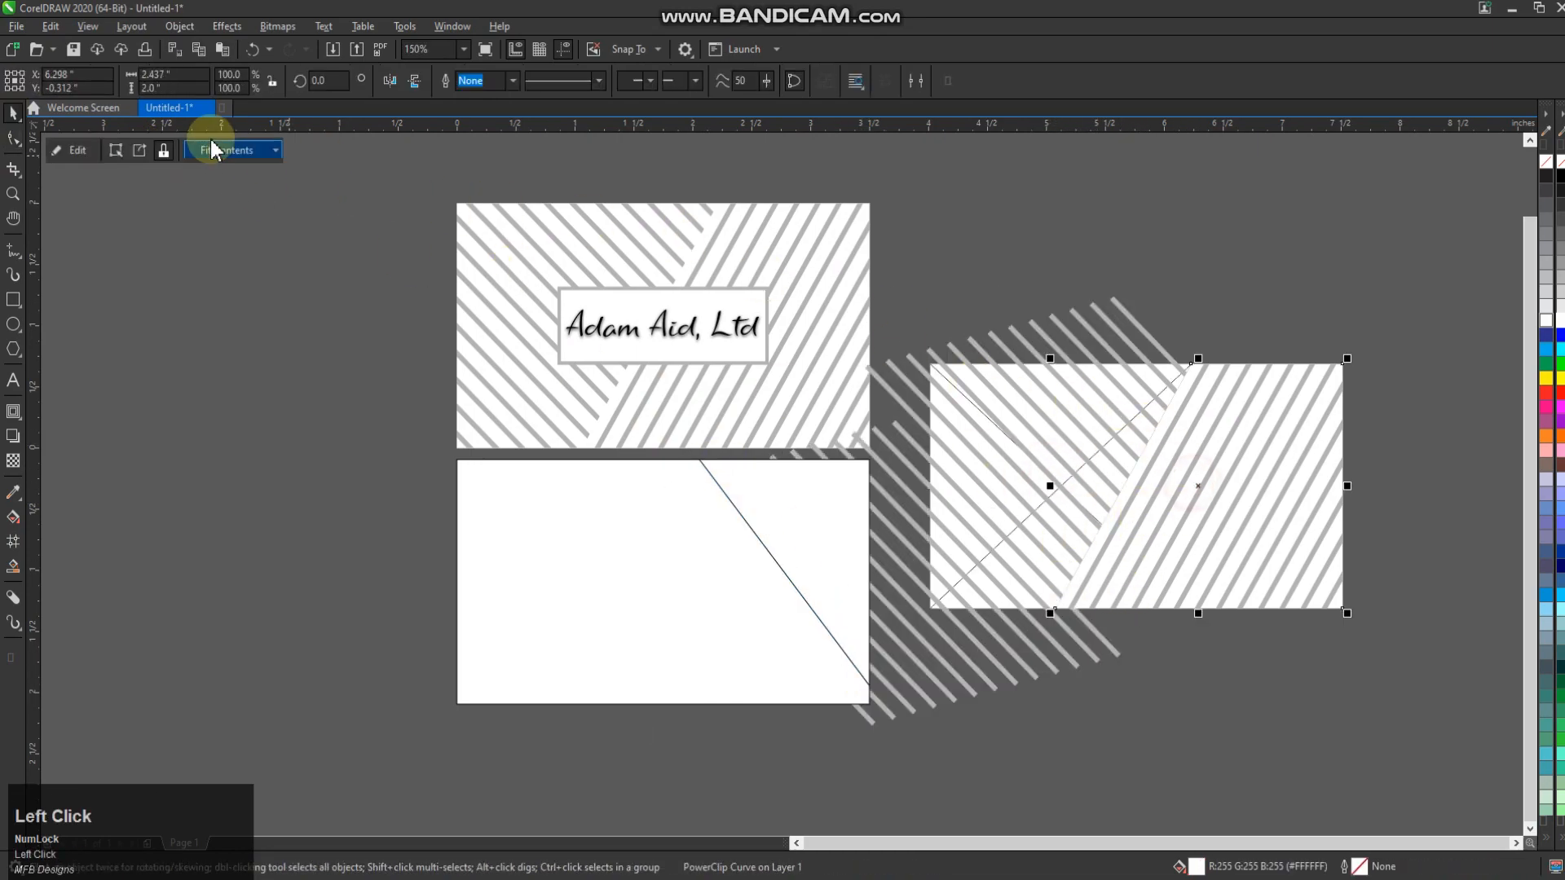
pyautogui.scroll(-2, 1141, 295)
pyautogui.click(1237, 386)
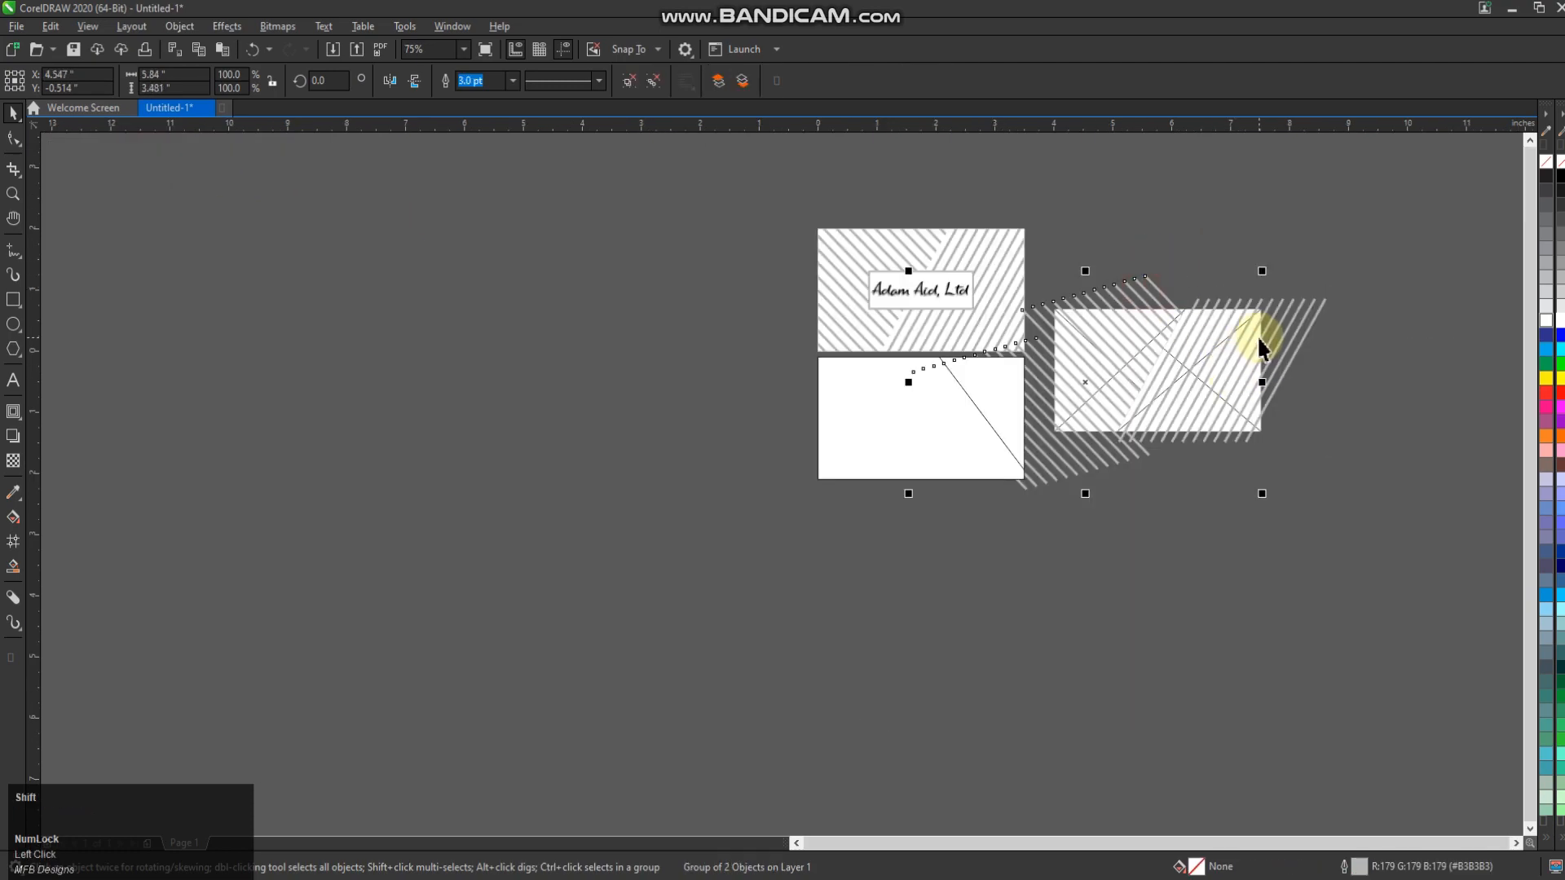
pyautogui.moveTo(1257, 335); pyautogui.dragTo(1245, 335)
pyautogui.scroll(2, 1245, 335)
pyautogui.click(937, 419)
pyautogui.hotkey('ctrl', 'z')
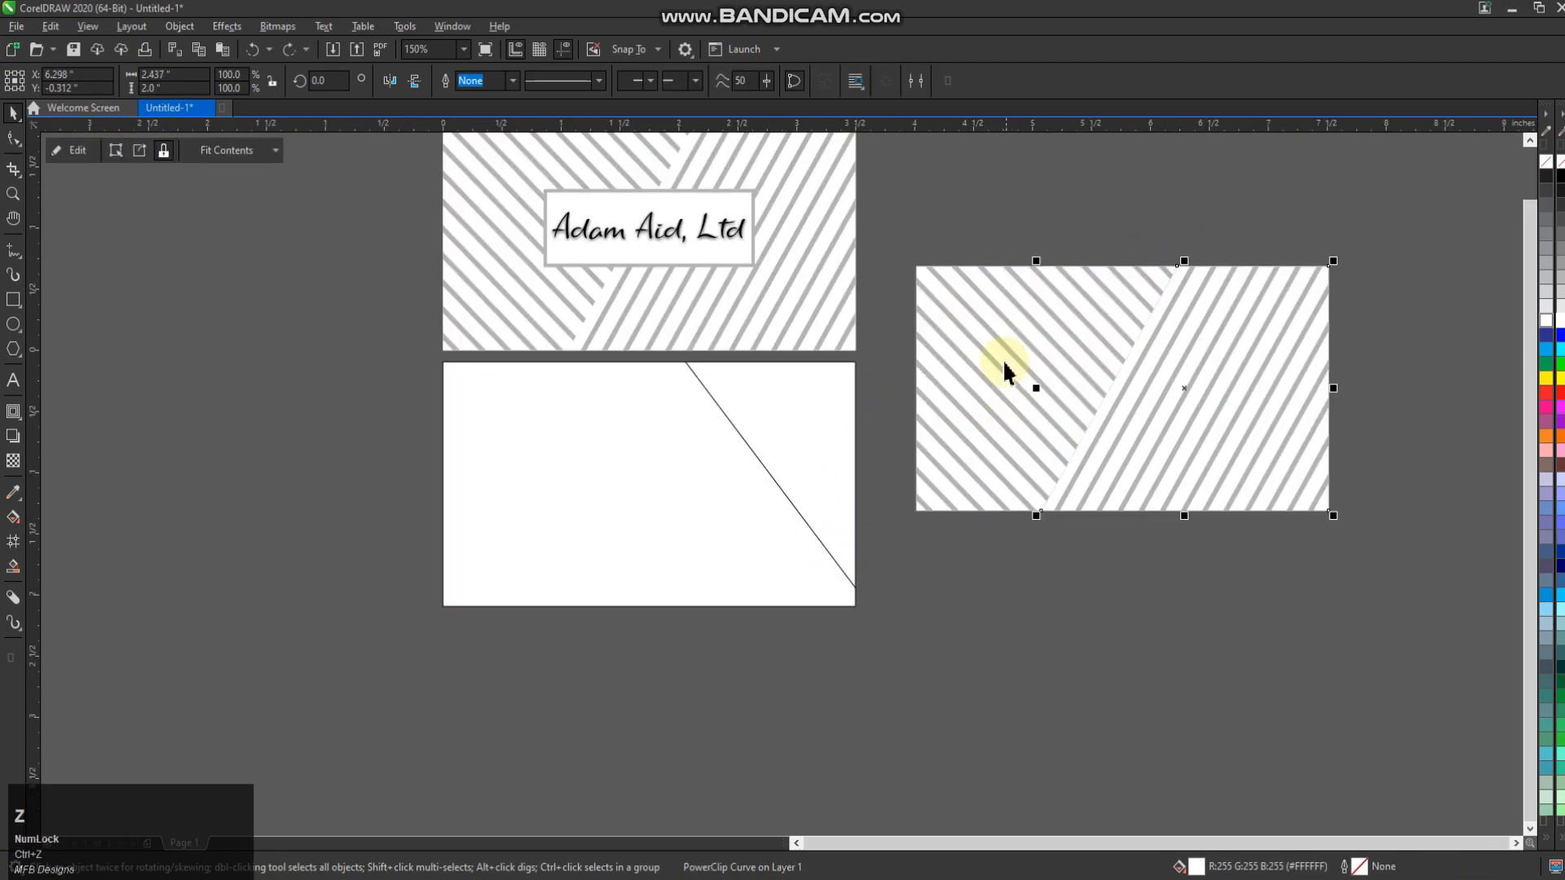
# Group the striped piece over the back card, PowerClip it into the card, then undo the clip
pyautogui.moveTo(1004, 371); pyautogui.dragTo(814, 419)
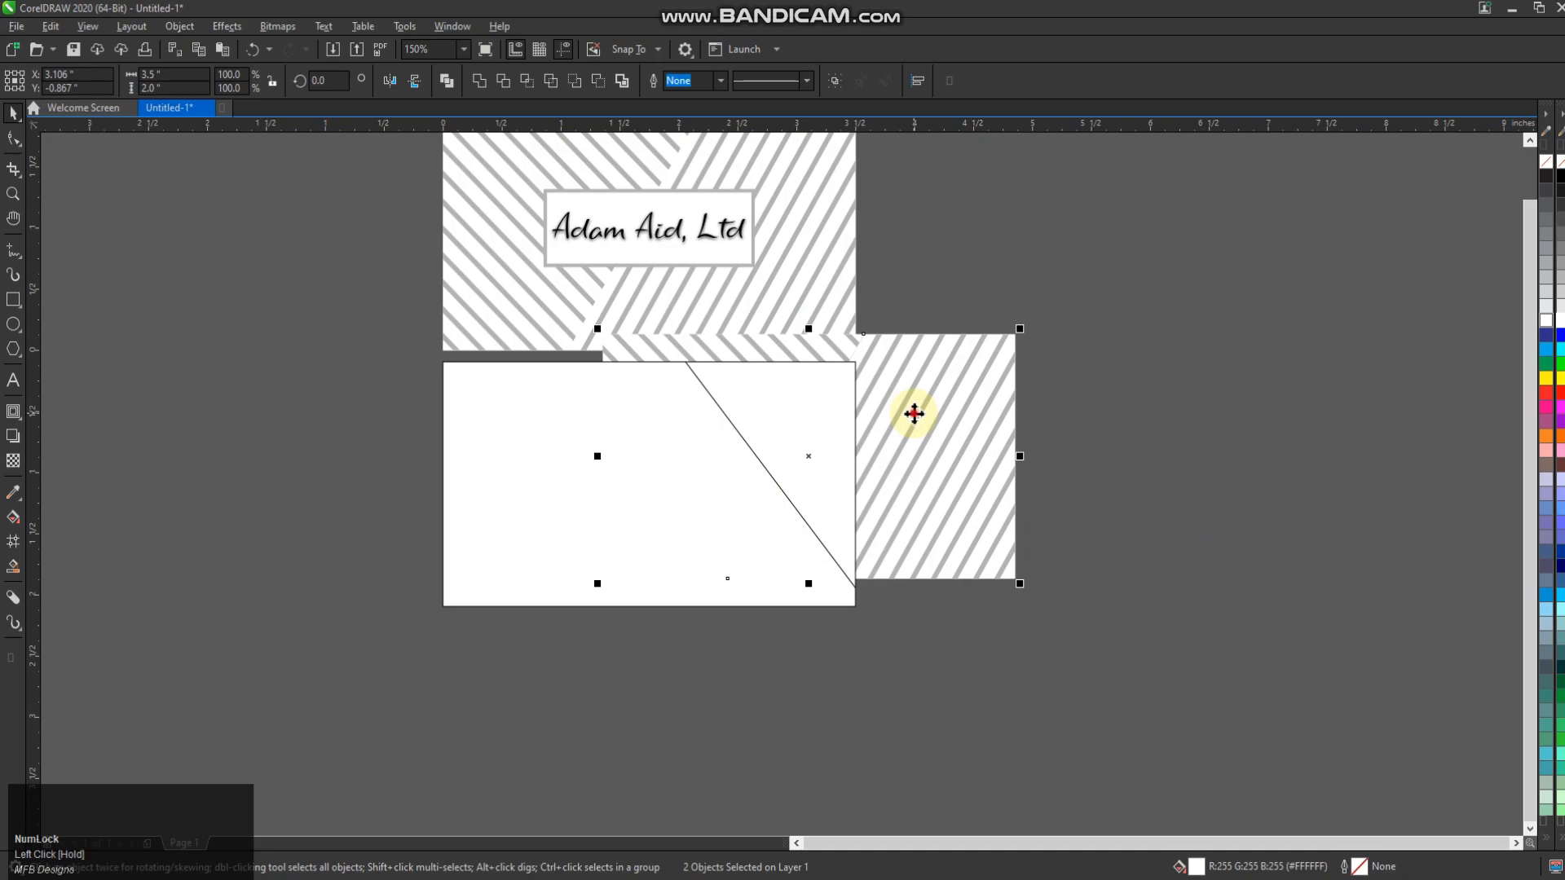
pyautogui.click(726, 339)
pyautogui.hotkey('ctrl', 'g')
pyautogui.rightClick(877, 384)
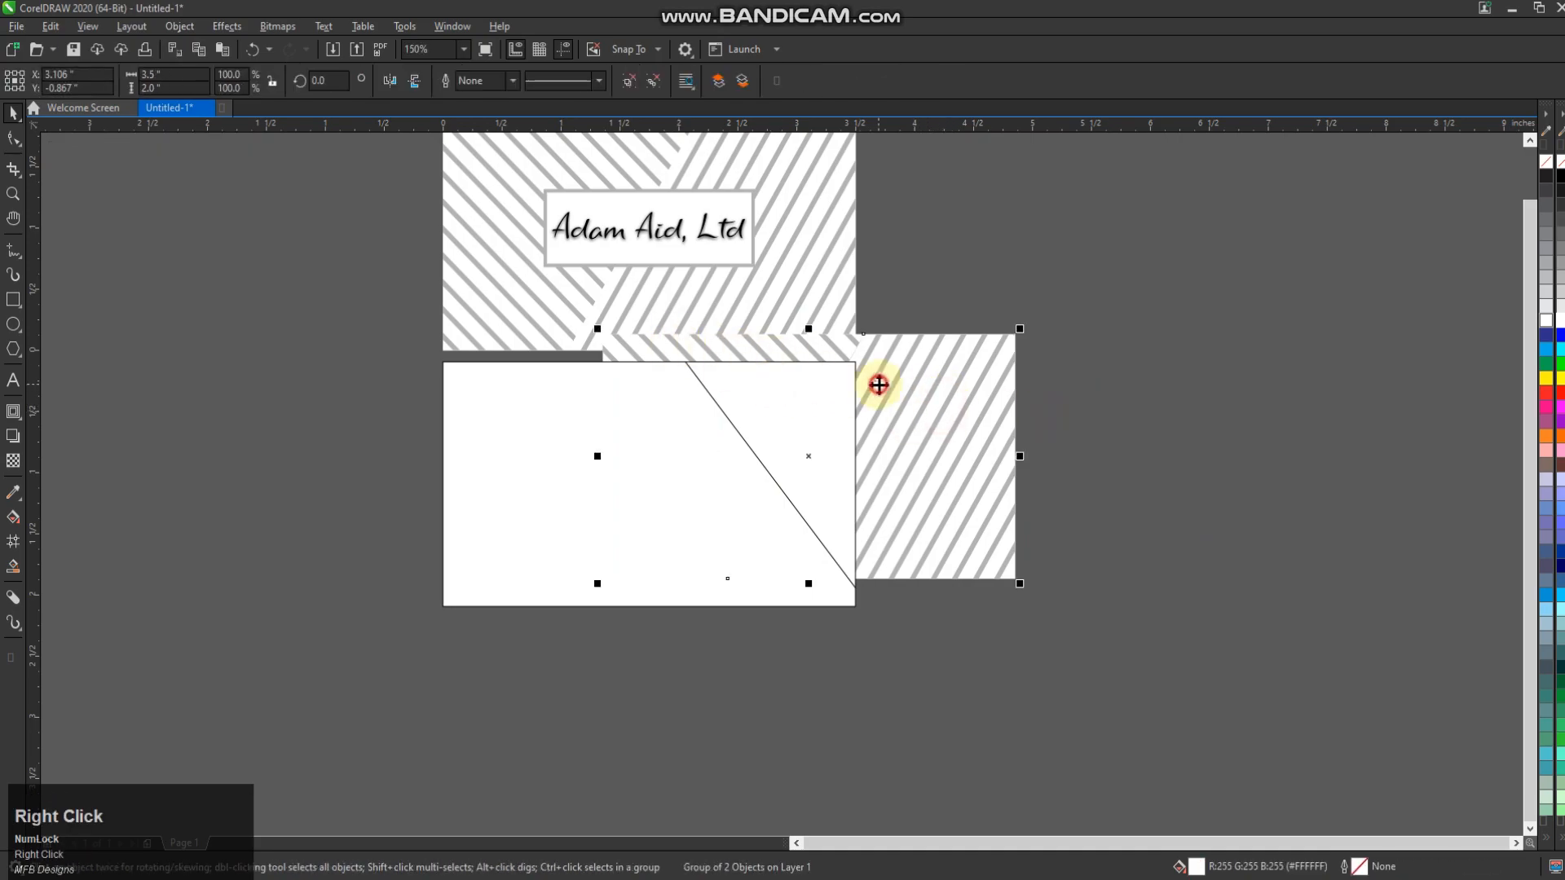
pyautogui.click(944, 587)
pyautogui.click(804, 441)
pyautogui.click(1023, 448)
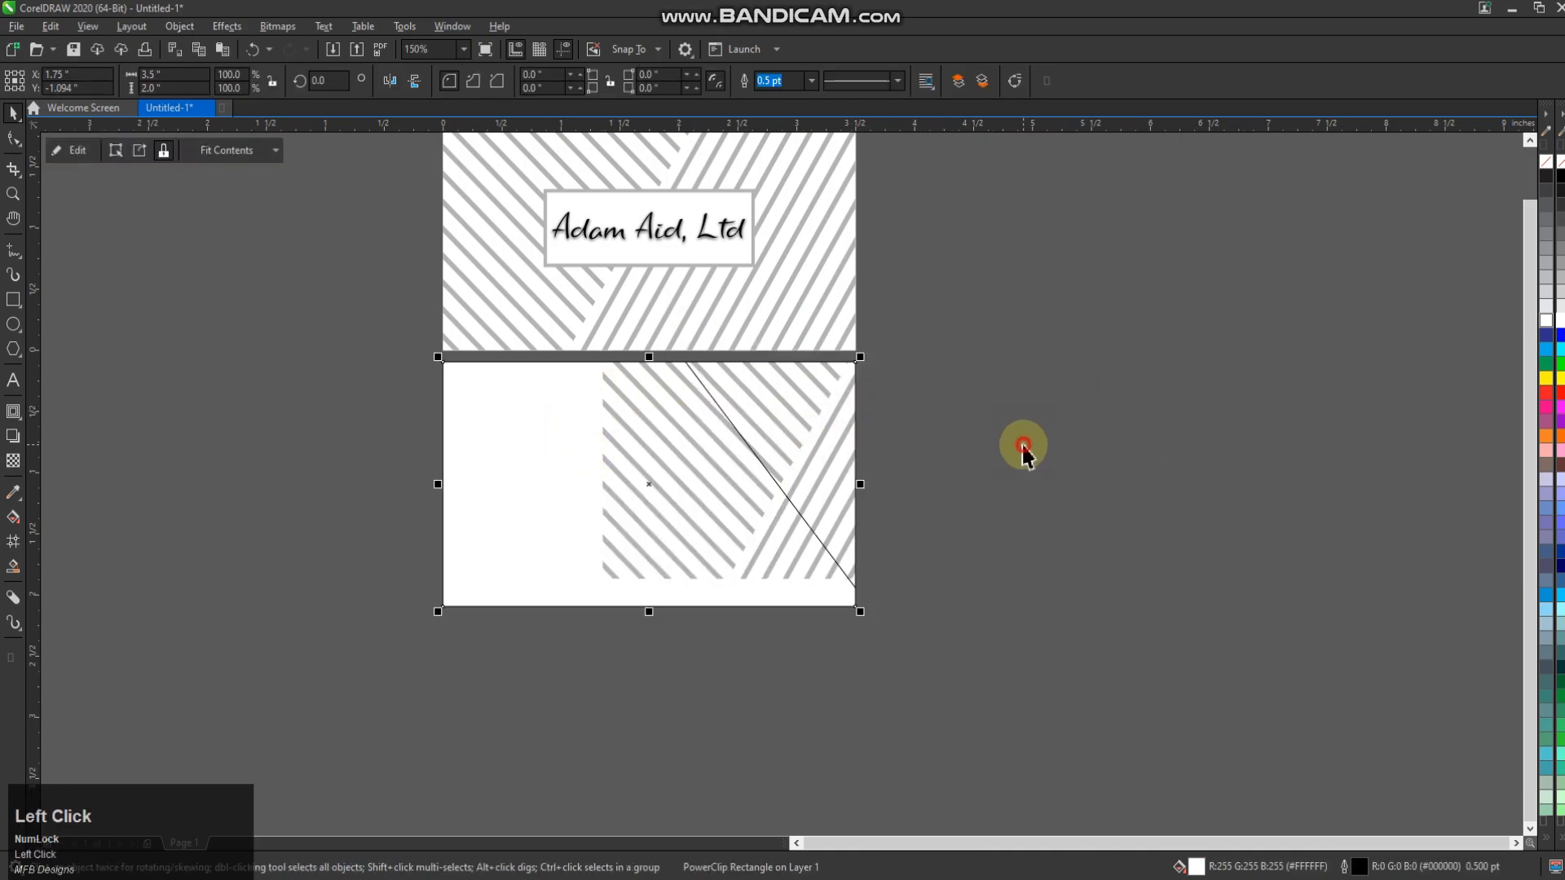
pyautogui.hotkey('ctrl', 'z')
pyautogui.click(13, 565)
# Fill the triangle right of the back card's diagonal with blue-grey
pyautogui.click(665, 501)
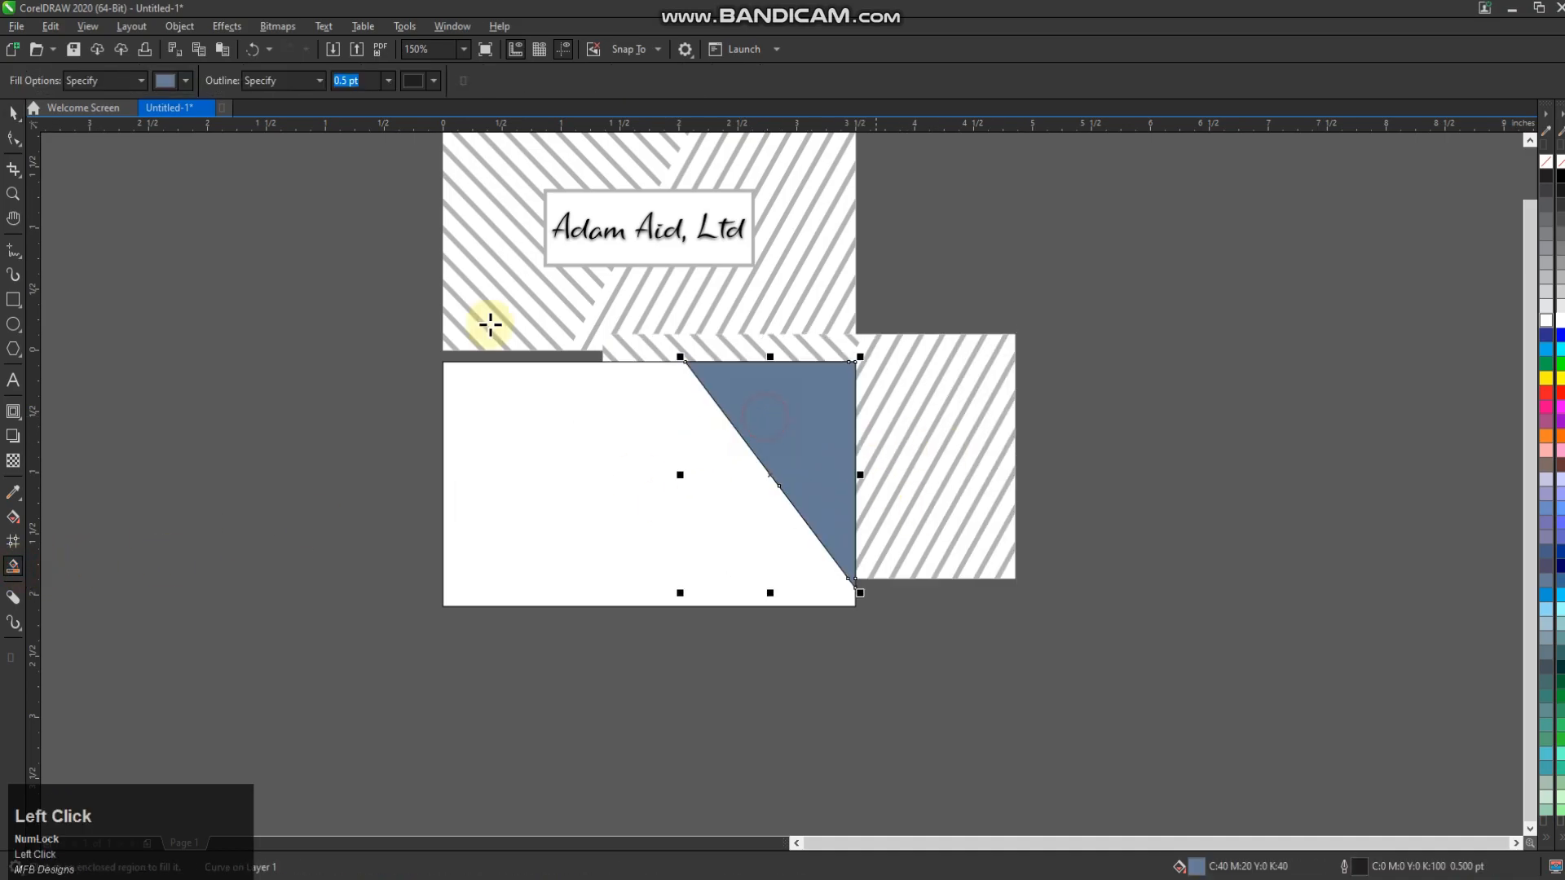
pyautogui.rightClick(939, 384)
pyautogui.doubleClick(13, 114)
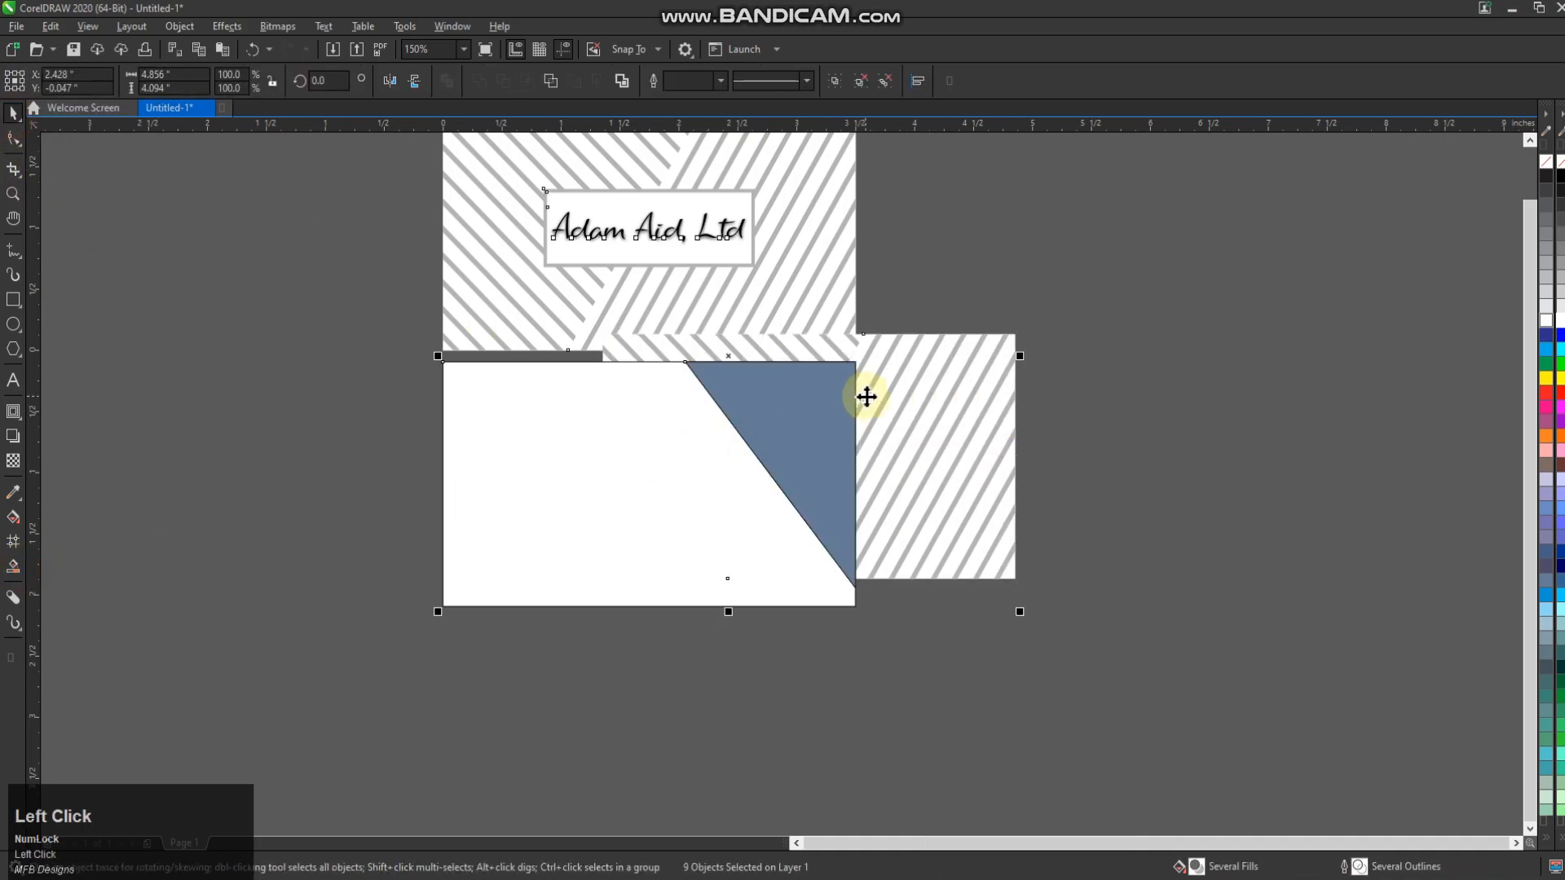
pyautogui.rightClick(867, 393)
pyautogui.click(1139, 432)
pyautogui.rightClick(965, 387)
pyautogui.click(1049, 342)
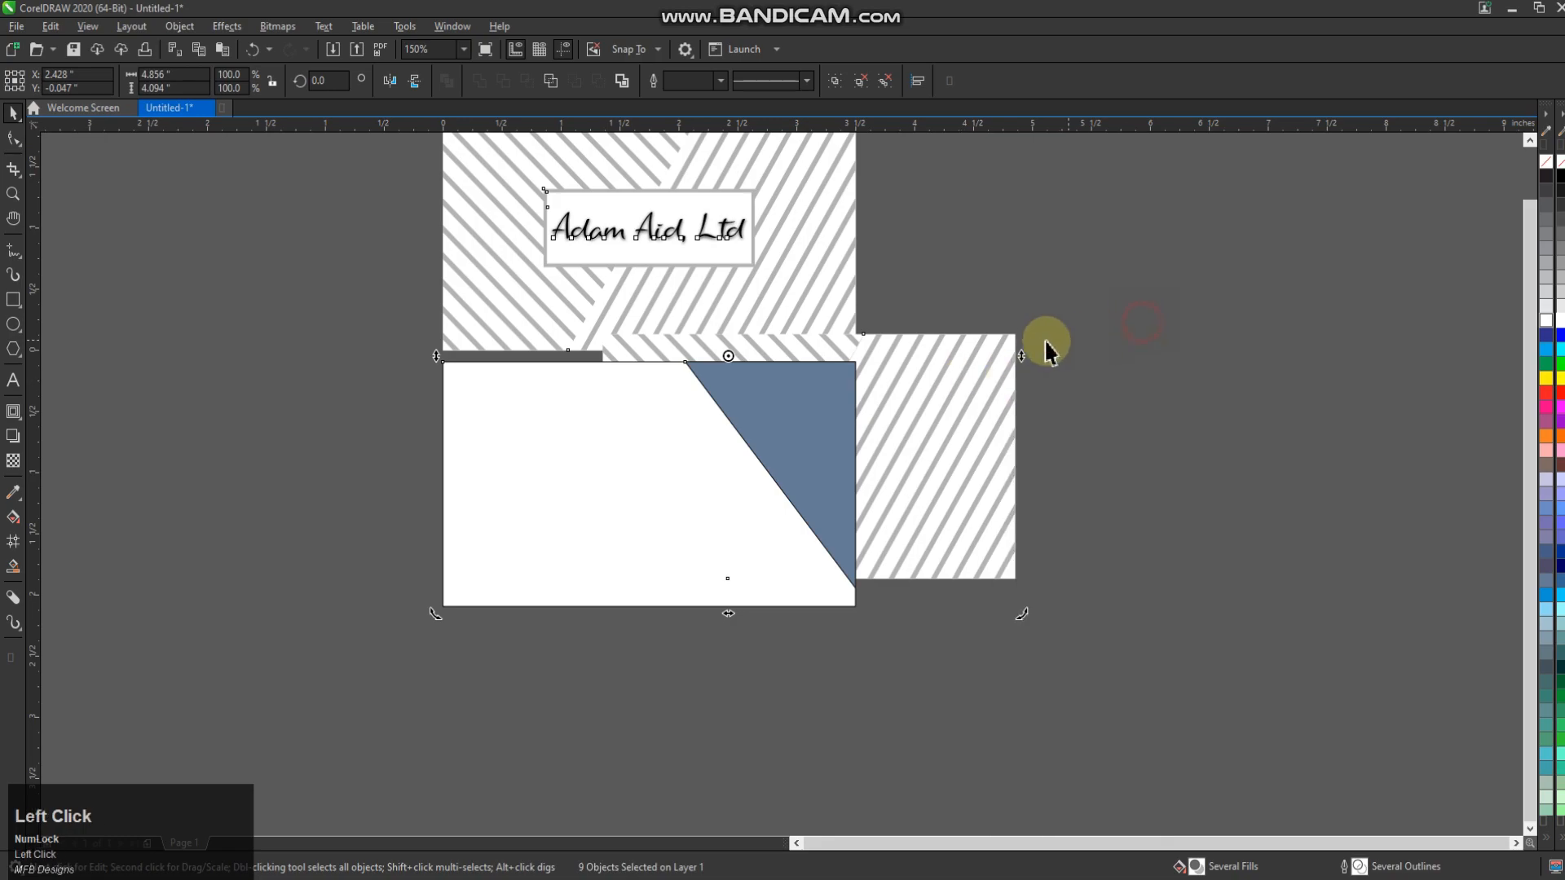
# PowerClip the striped group inside the blue-grey triangle and open its contents for editing
pyautogui.click(1003, 342)
pyautogui.rightClick(987, 376)
pyautogui.click(1049, 575)
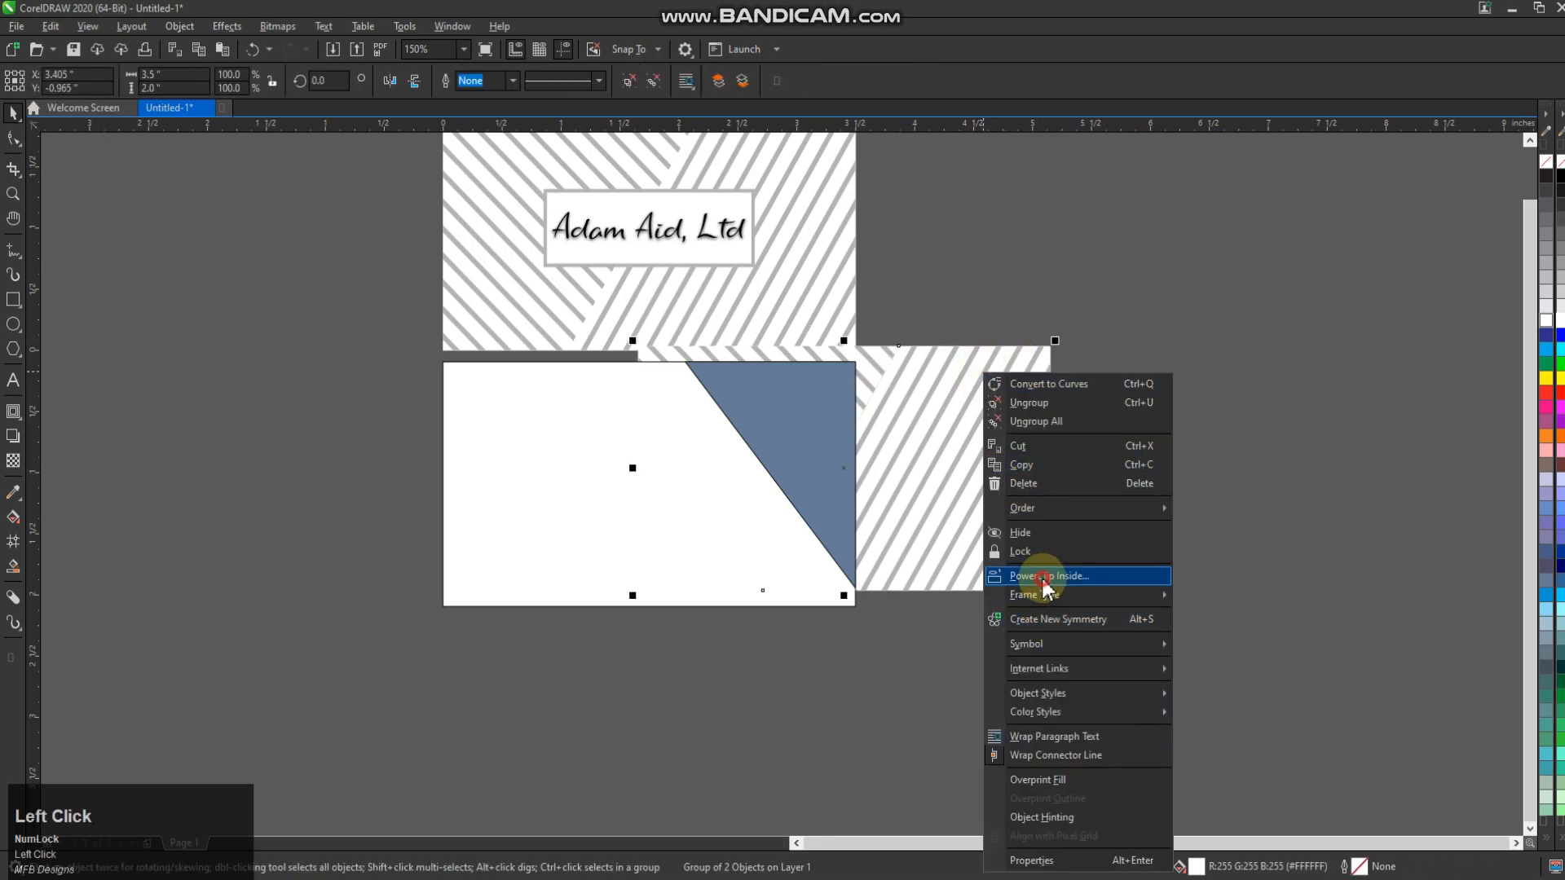
pyautogui.click(783, 440)
pyautogui.click(62, 150)
pyautogui.scroll(2, 847, 383)
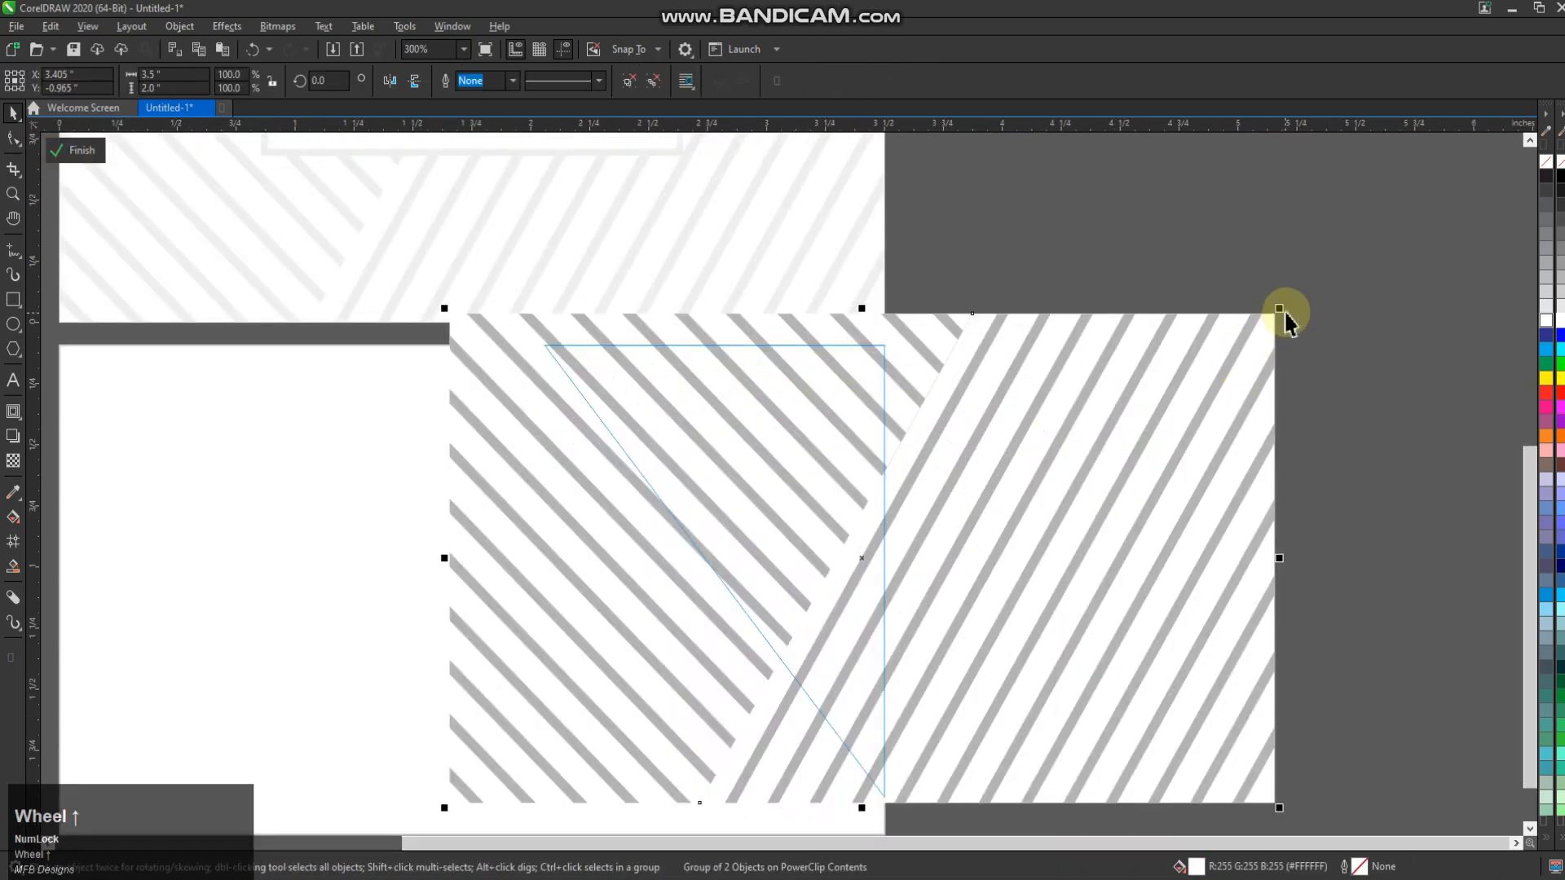
# Shrink the clipped stripes to about 71%, move them over the triangle and tilt them to about 351°
pyautogui.moveTo(1285, 313); pyautogui.dragTo(1035, 454)
pyautogui.moveTo(734, 653); pyautogui.dragTo(770, 588)
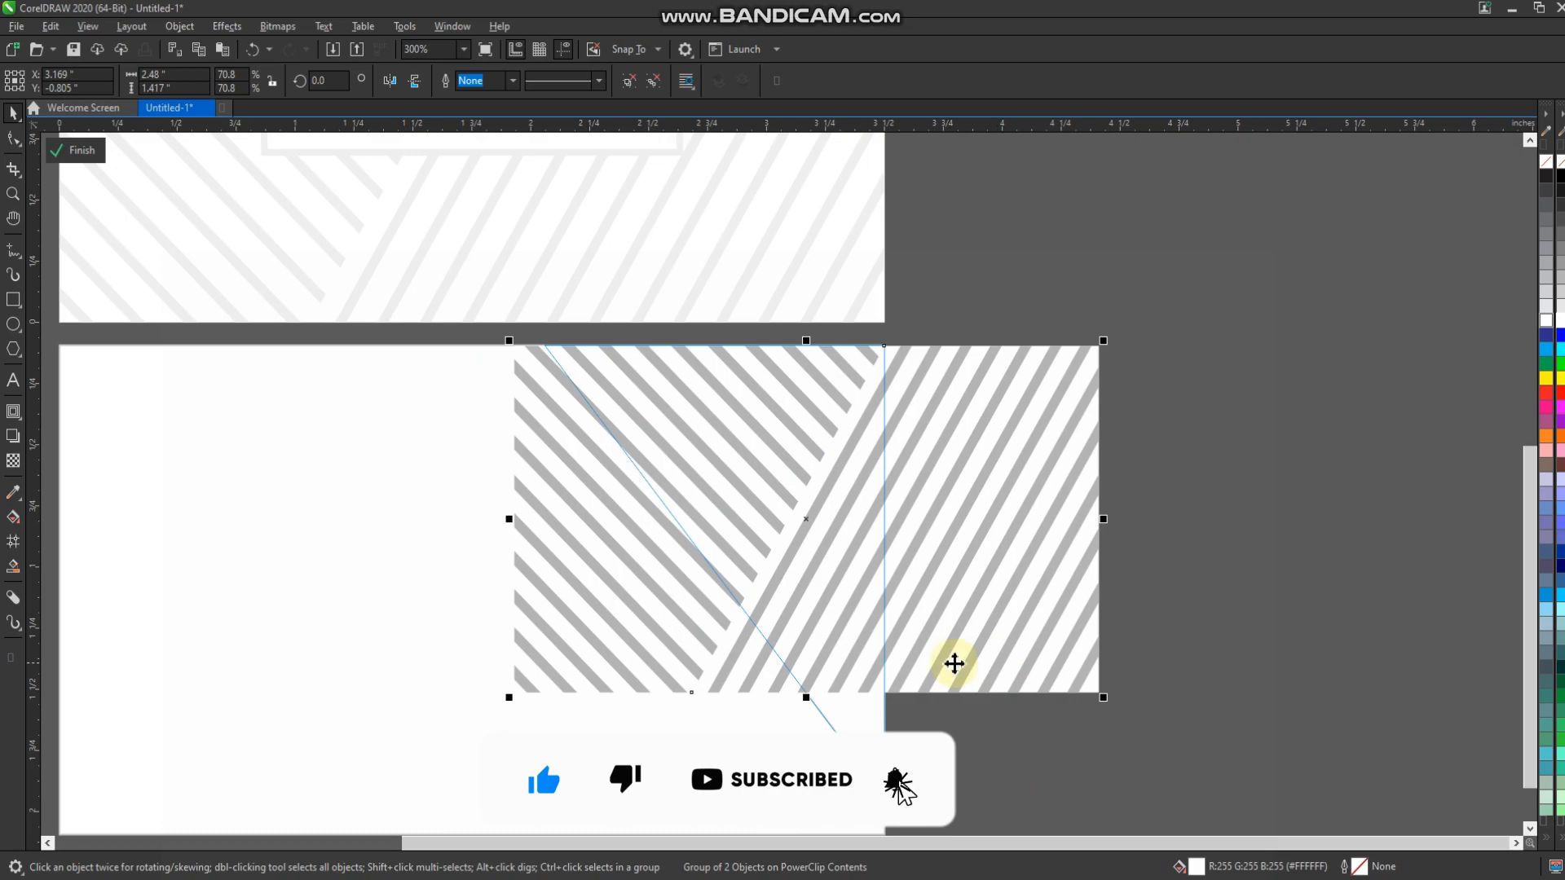
pyautogui.scroll(-2, 954, 665)
pyautogui.click(1053, 369)
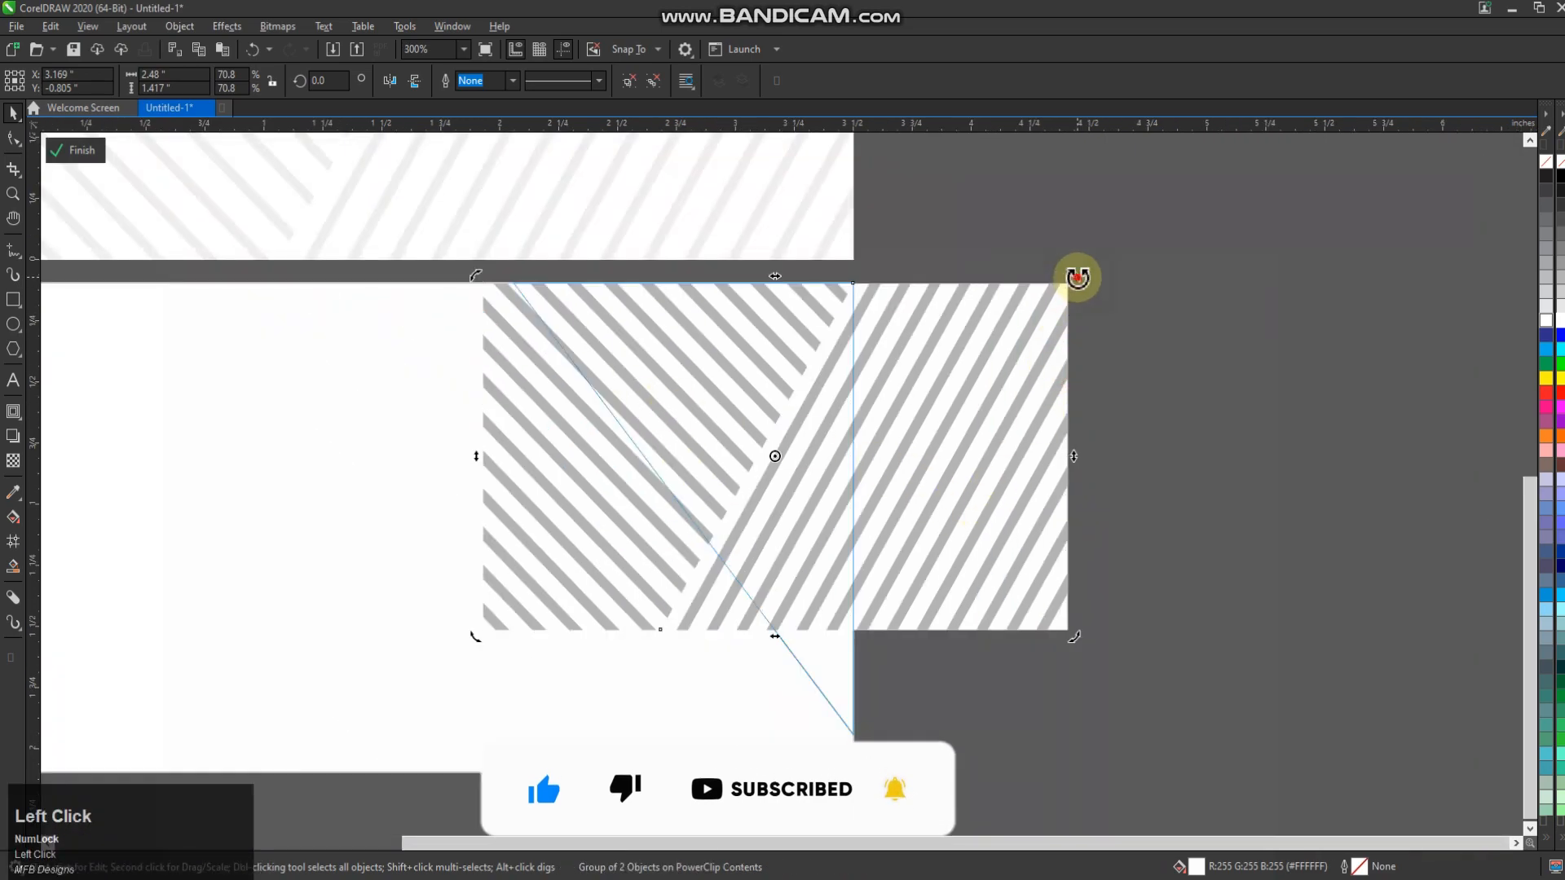
pyautogui.moveTo(1072, 272); pyautogui.dragTo(1084, 328)
pyautogui.moveTo(1099, 231); pyautogui.dragTo(1101, 226)
pyautogui.click(76, 150)
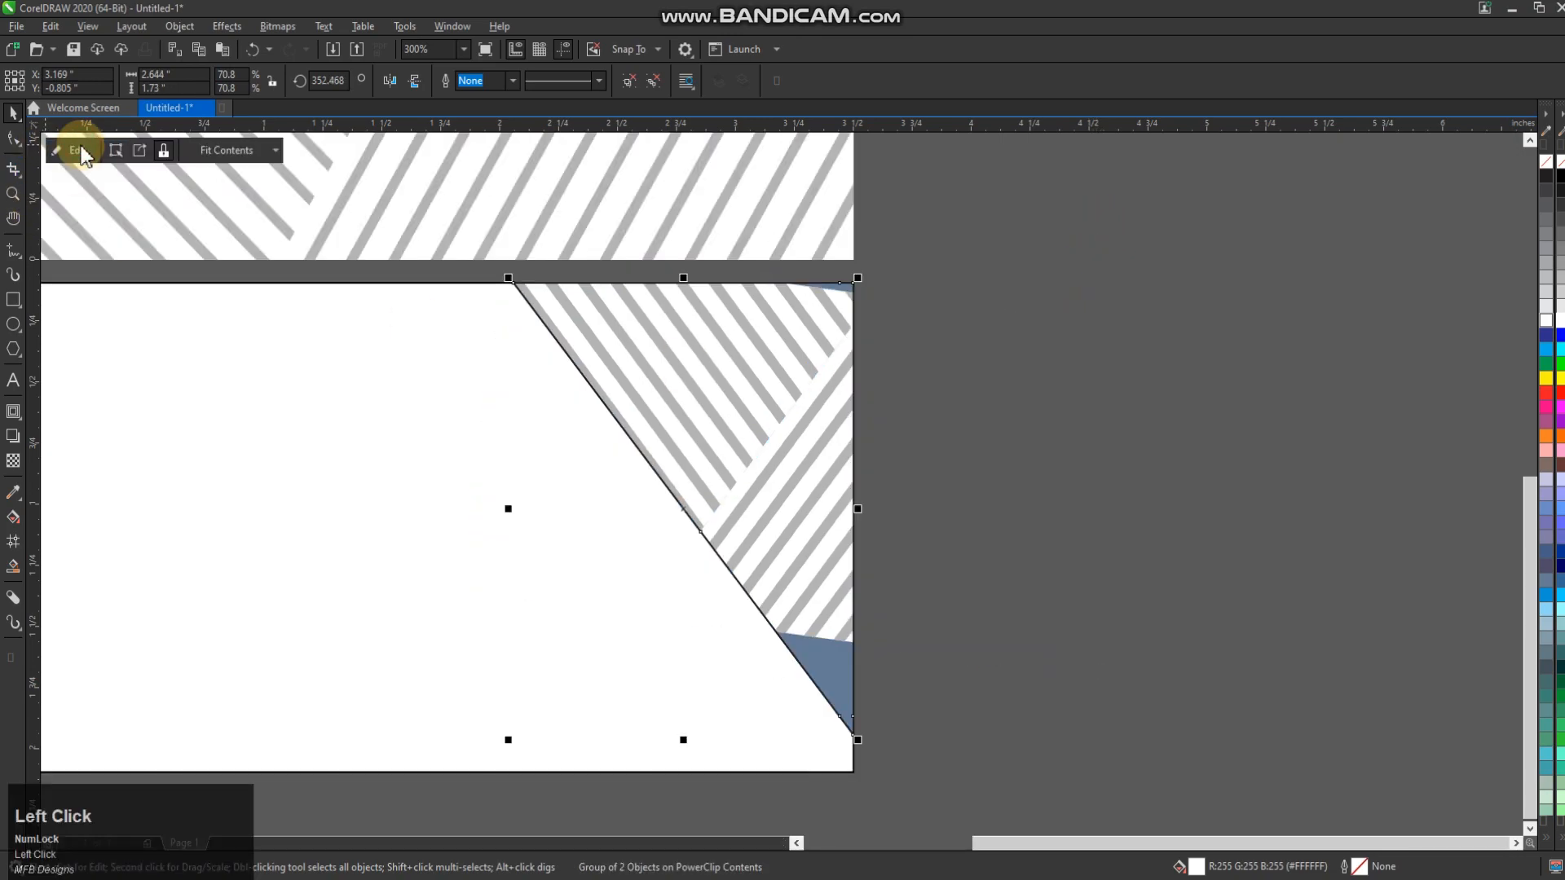
pyautogui.hotkey('ctrl', 'z')
# Enlarge the stripes to about 94% and rotate them to about 352.9° to fully cover the triangle
pyautogui.click(1093, 677)
pyautogui.moveTo(1093, 676); pyautogui.dragTo(1255, 787)
pyautogui.scroll(-2, 521, 158)
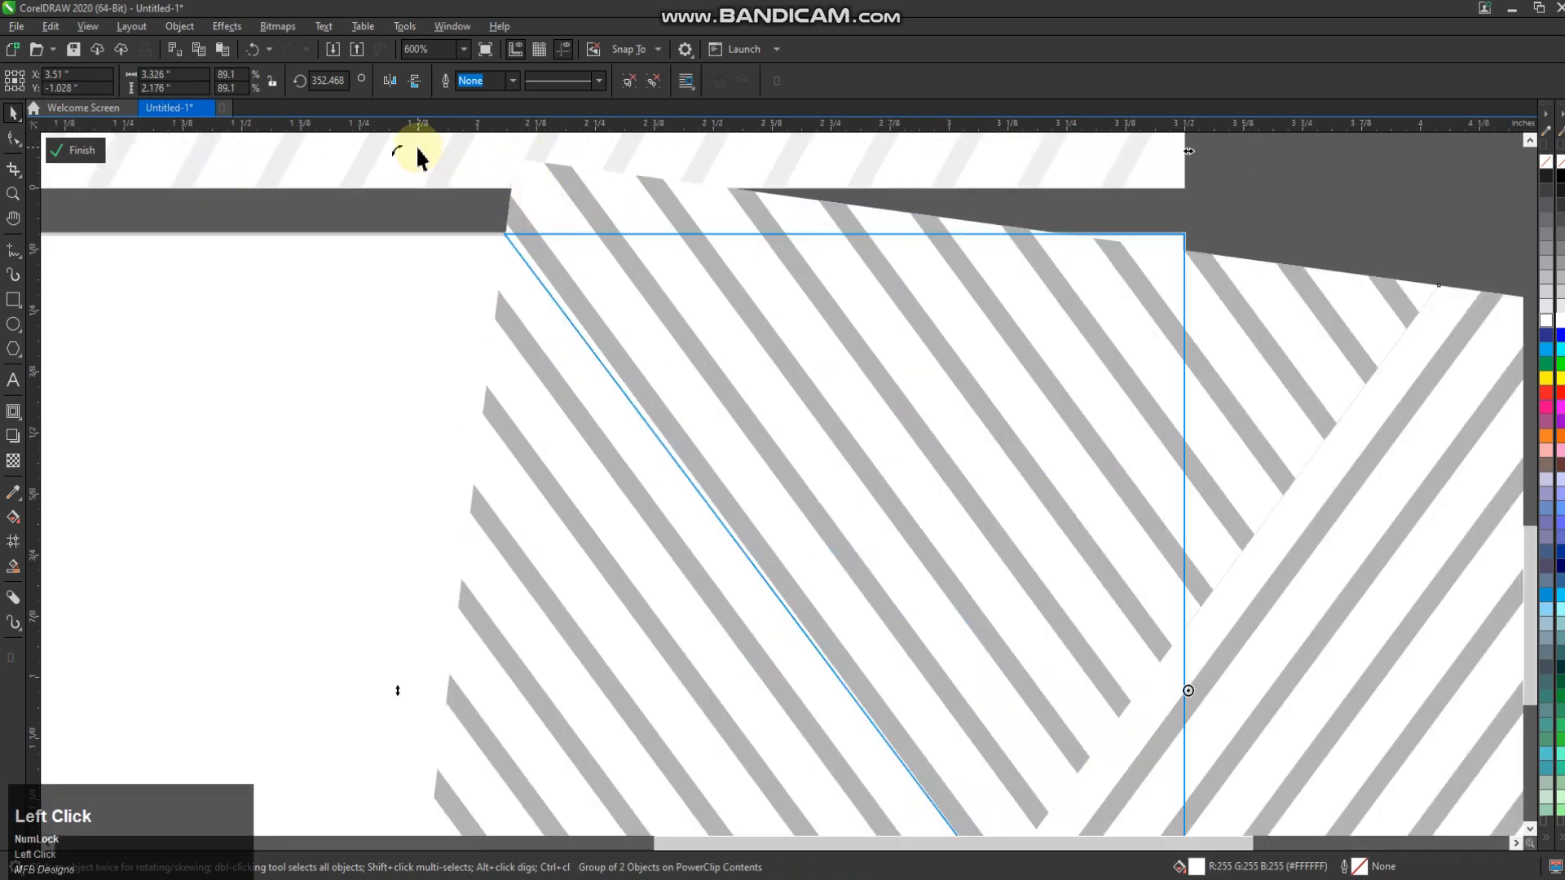
pyautogui.scroll(2, 716, 248)
pyautogui.click(821, 340)
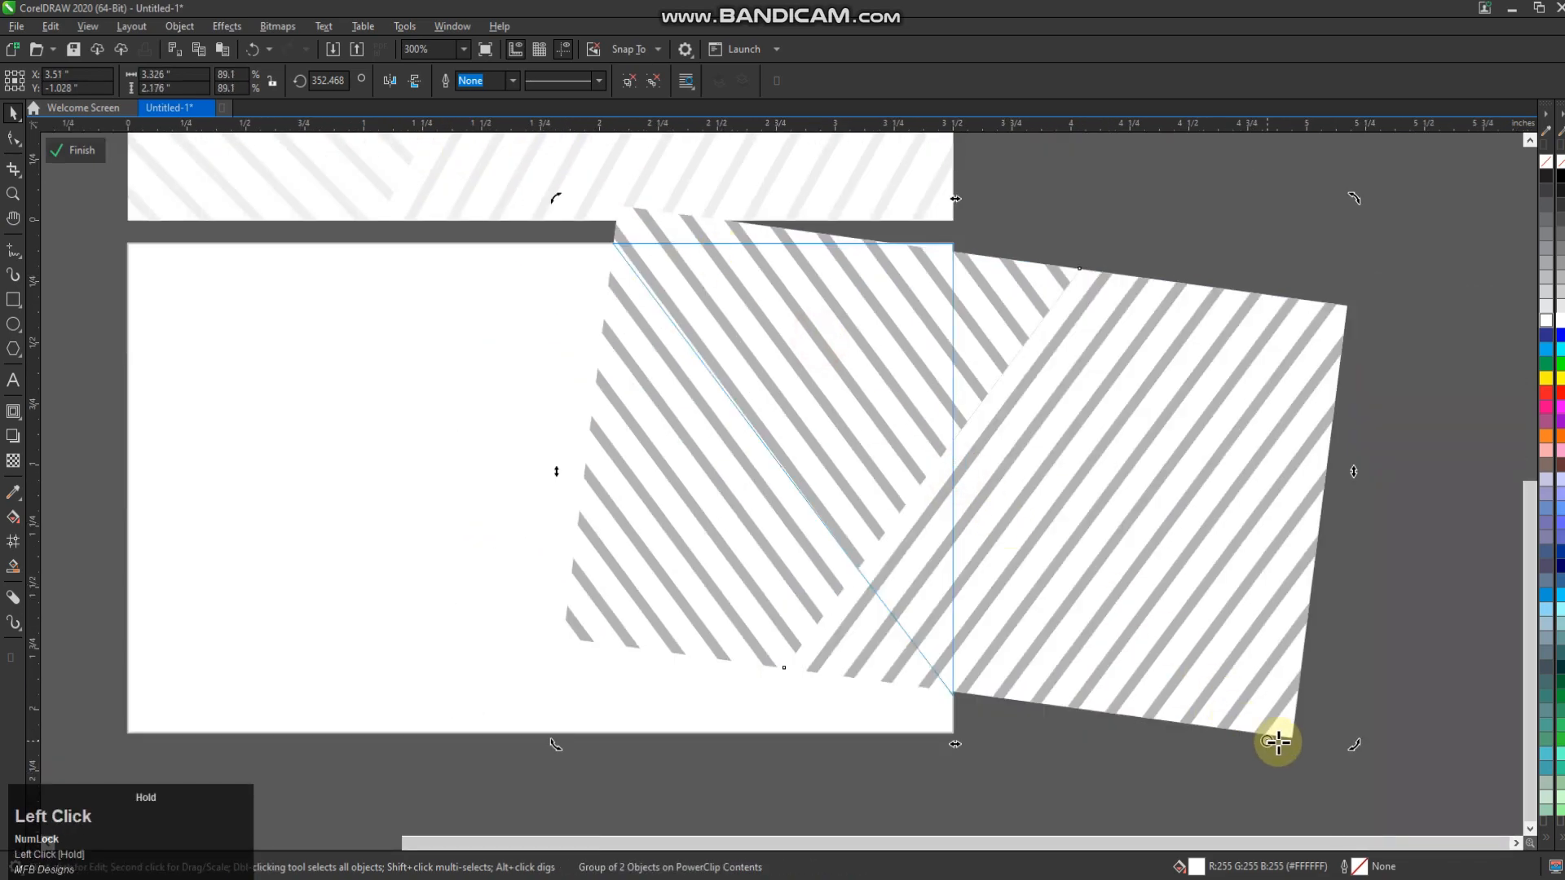
pyautogui.scroll(1, 594, 219)
pyautogui.moveTo(559, 210); pyautogui.dragTo(551, 220)
pyautogui.scroll(-1, 510, 181)
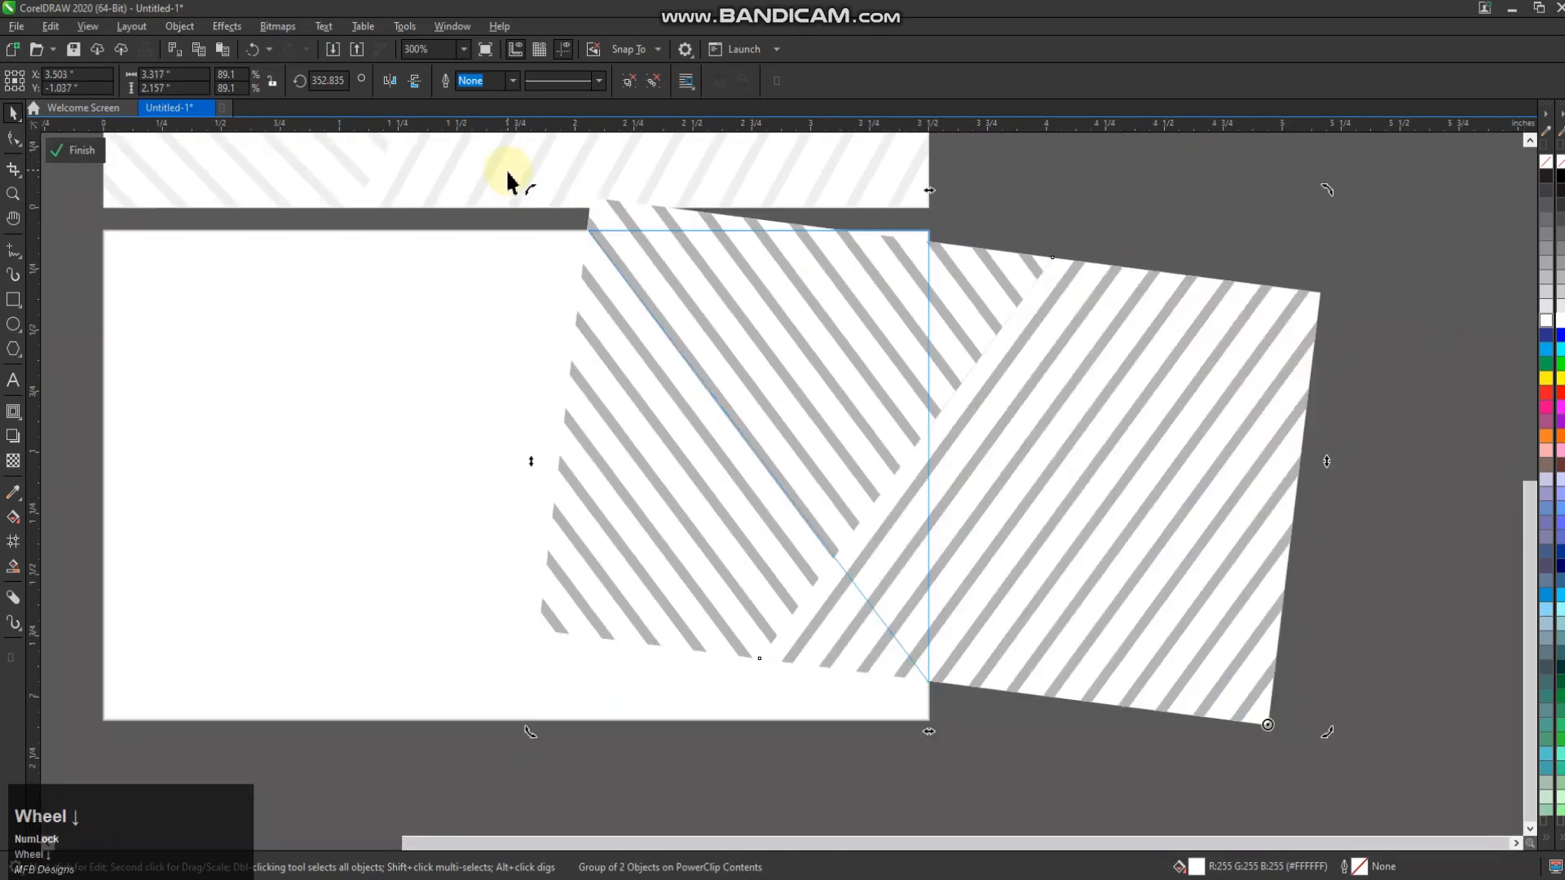
pyautogui.click(69, 150)
pyautogui.rightClick(1546, 175)
pyautogui.click(167, 152)
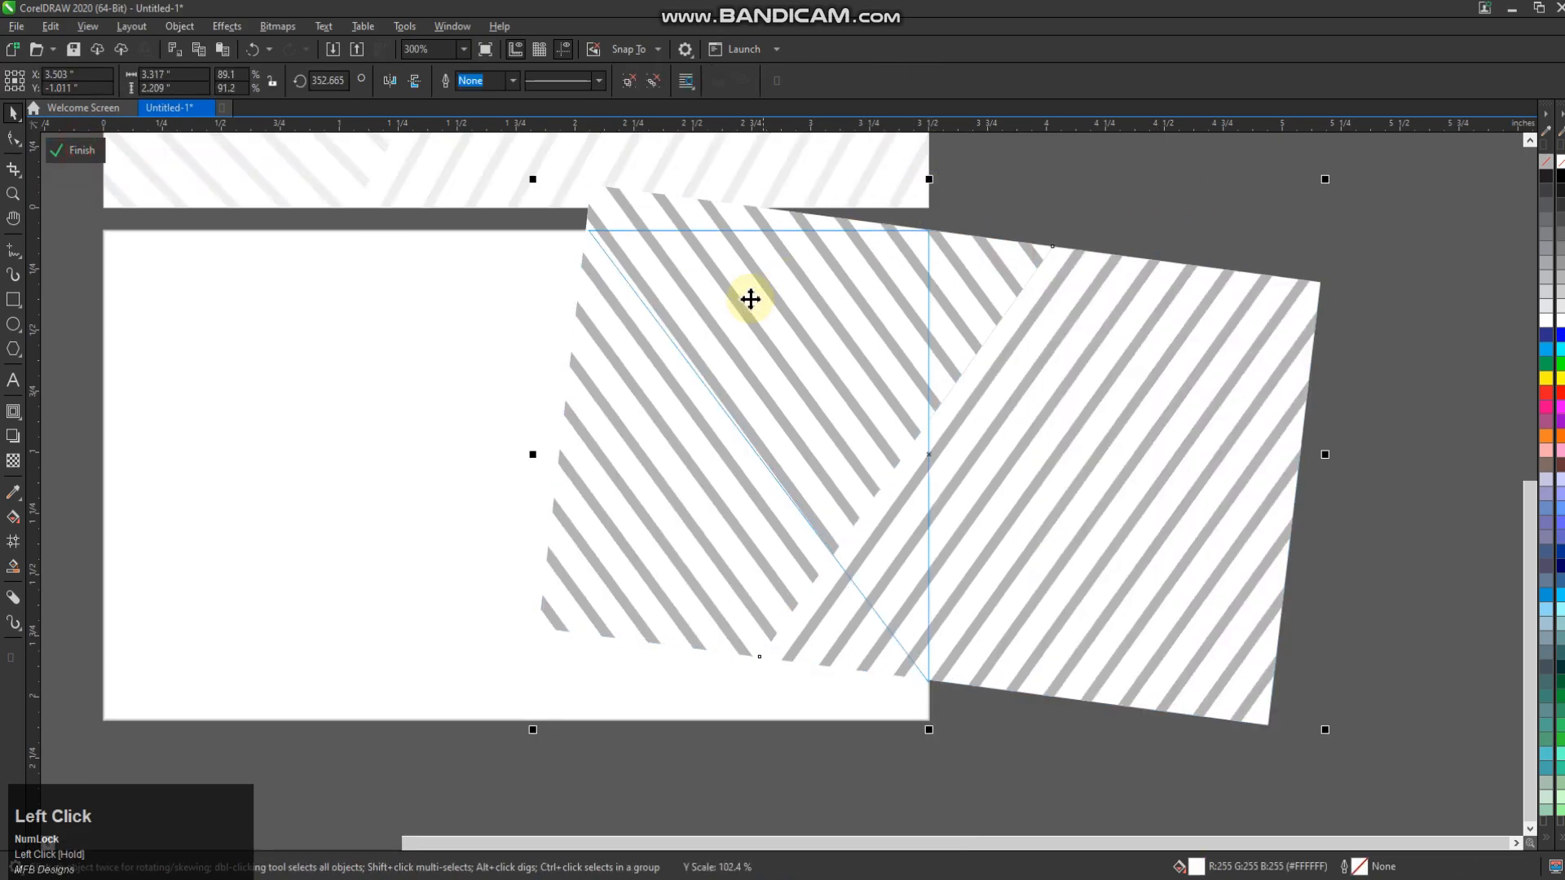
pyautogui.hotkey('ctrl', 'z')
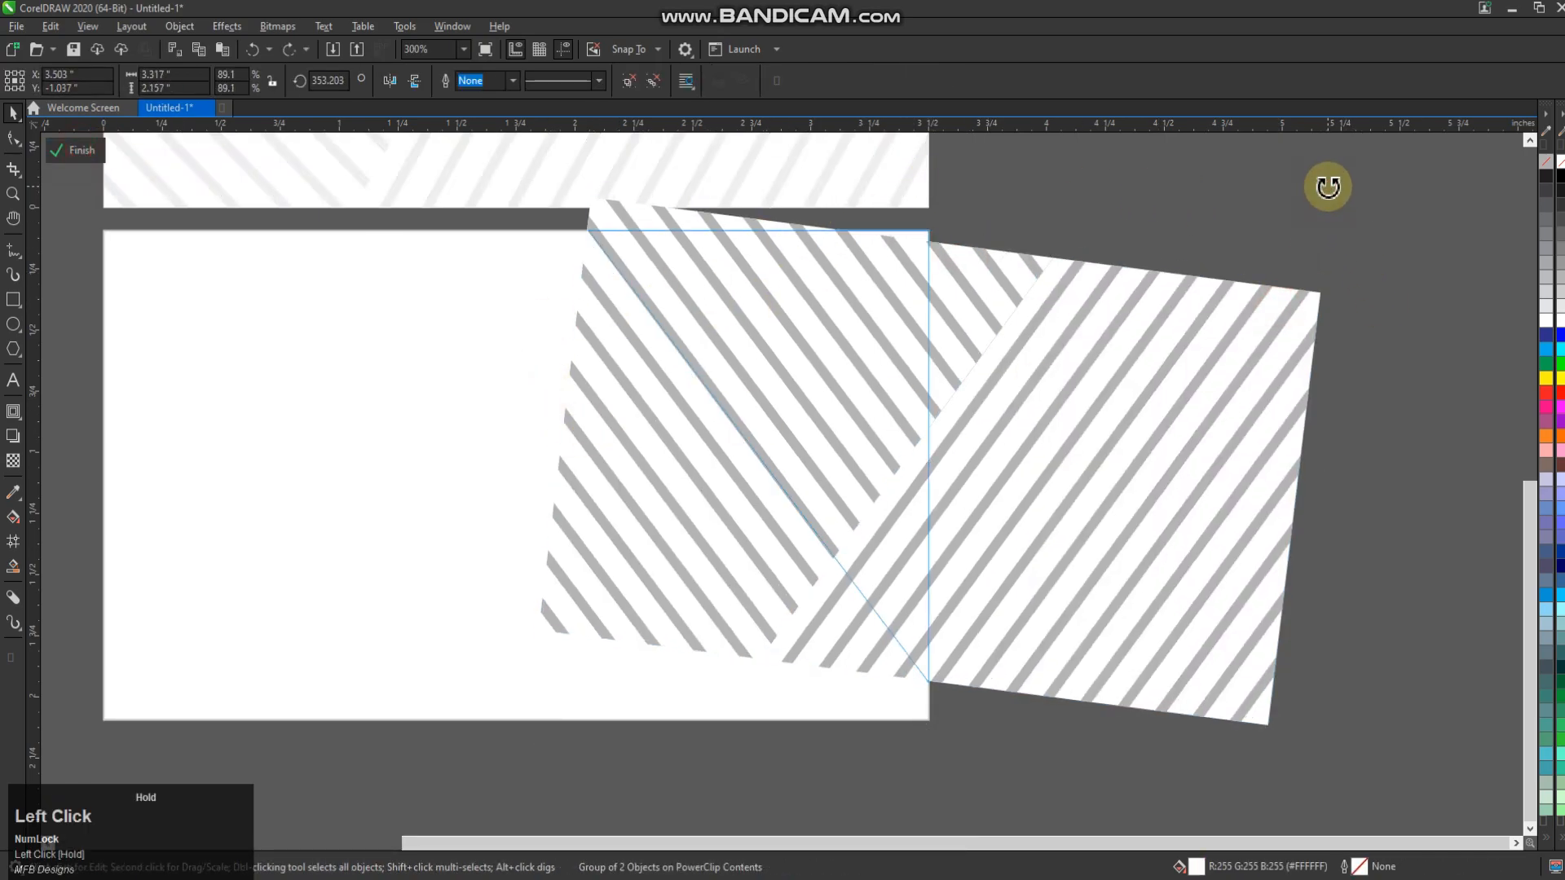
pyautogui.moveTo(1326, 192); pyautogui.dragTo(1369, 163)
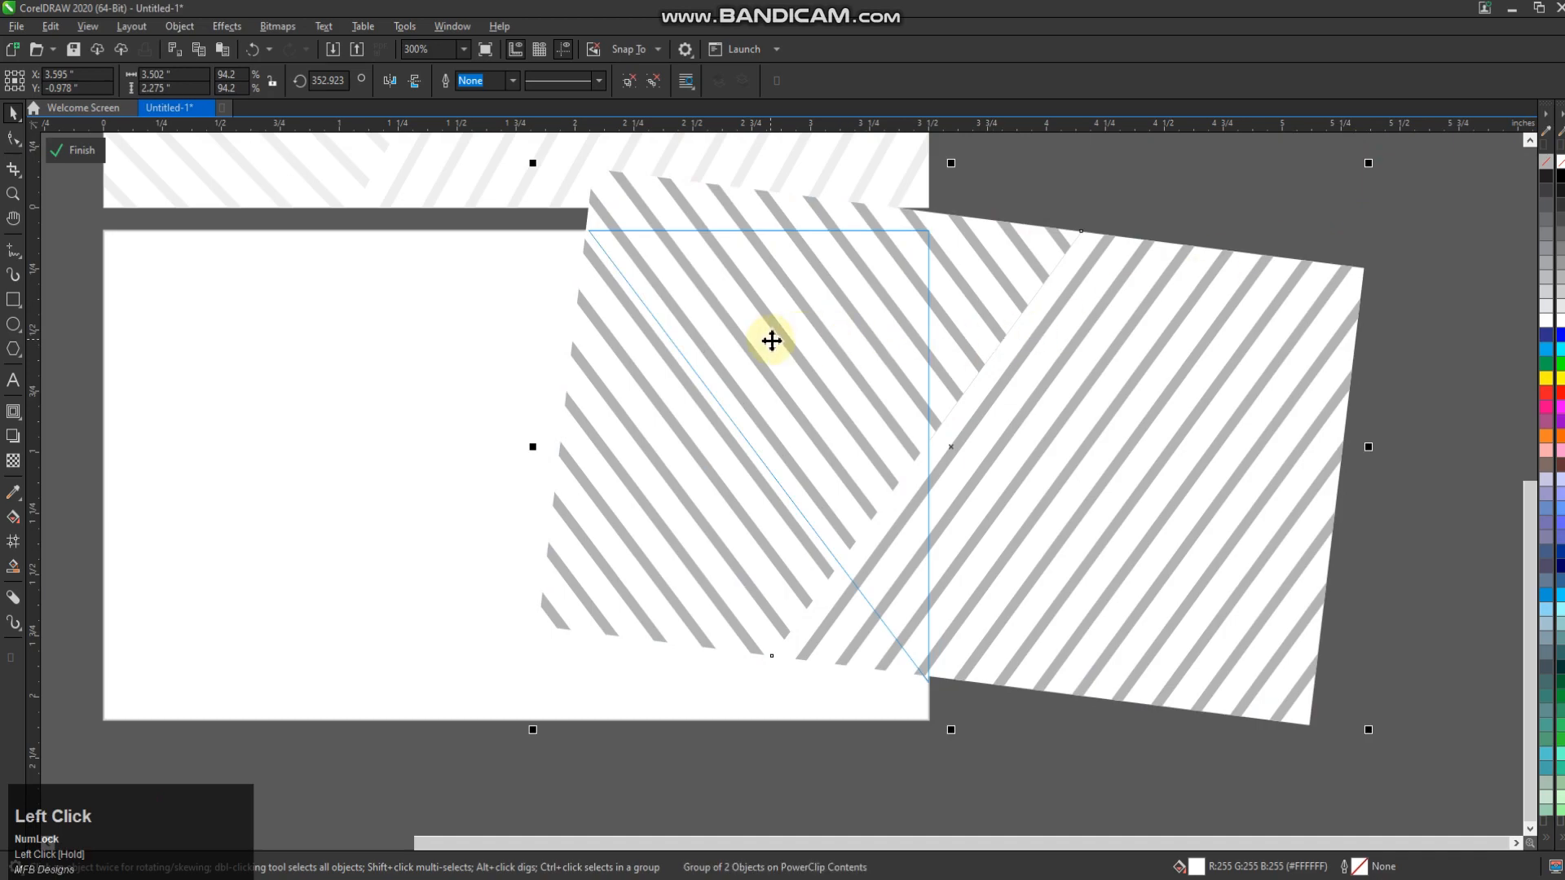
# Copy the front card's logo onto the back card, shrink it, and place it top-left
pyautogui.click(77, 150)
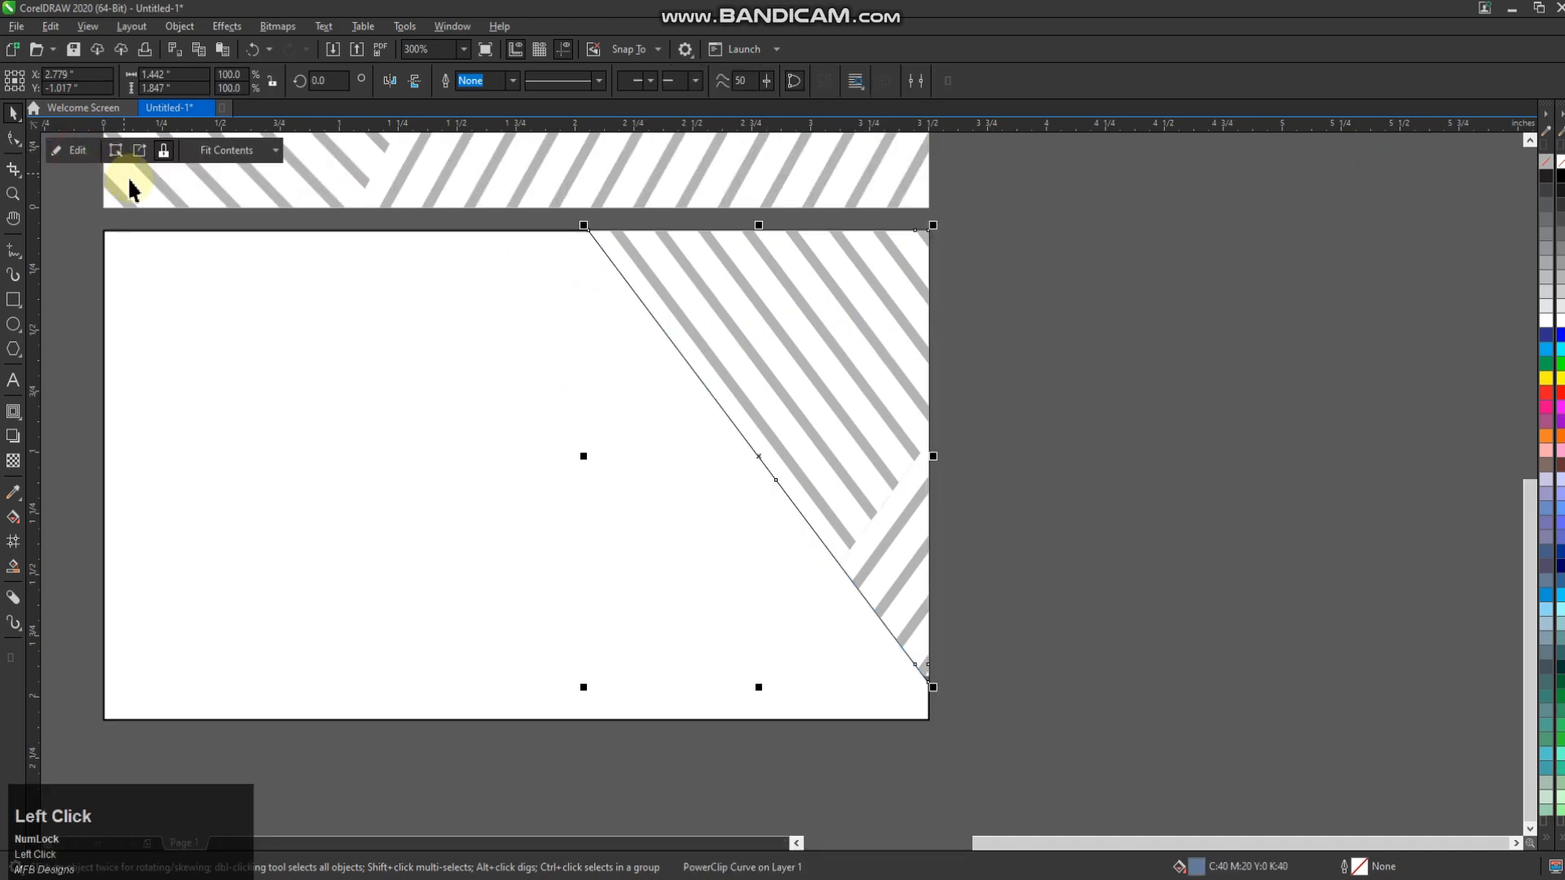
pyautogui.scroll(-2, 1059, 367)
pyautogui.click(1027, 405)
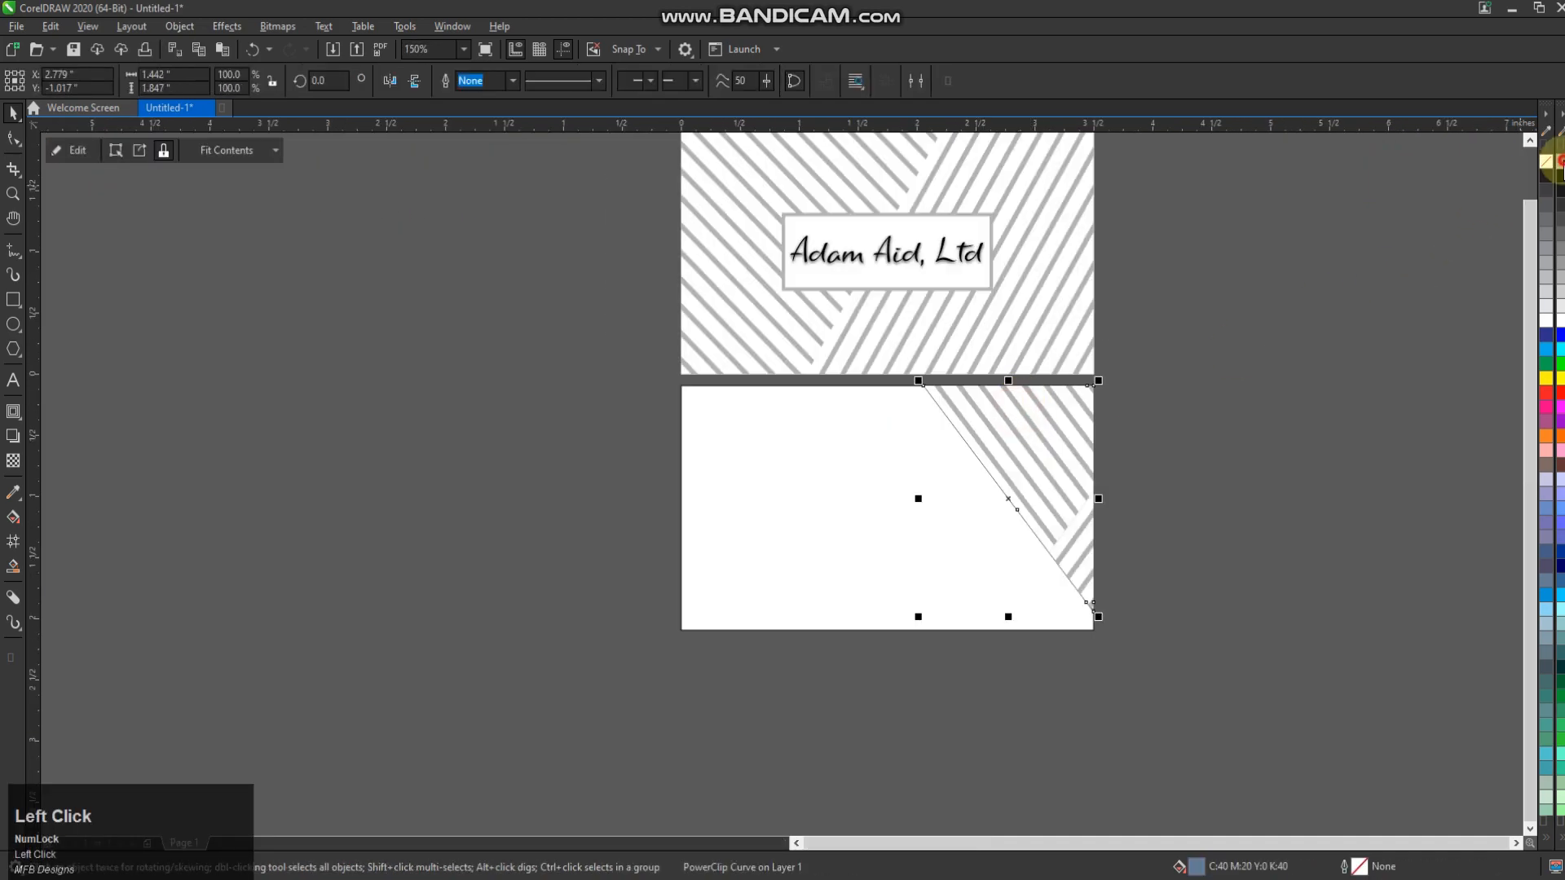
pyautogui.moveTo(1144, 190); pyautogui.dragTo(680, 336)
pyautogui.moveTo(880, 260); pyautogui.dragTo(790, 440)
pyautogui.rightClick(790, 440)
pyautogui.scroll(1, 858, 397)
pyautogui.moveTo(951, 382); pyautogui.dragTo(908, 395)
pyautogui.moveTo(800, 462); pyautogui.dragTo(766, 492)
pyautogui.click(397, 469)
# Delete the copied logo's box and replace its text with the card holder's name
pyautogui.scroll(-1, 691, 534)
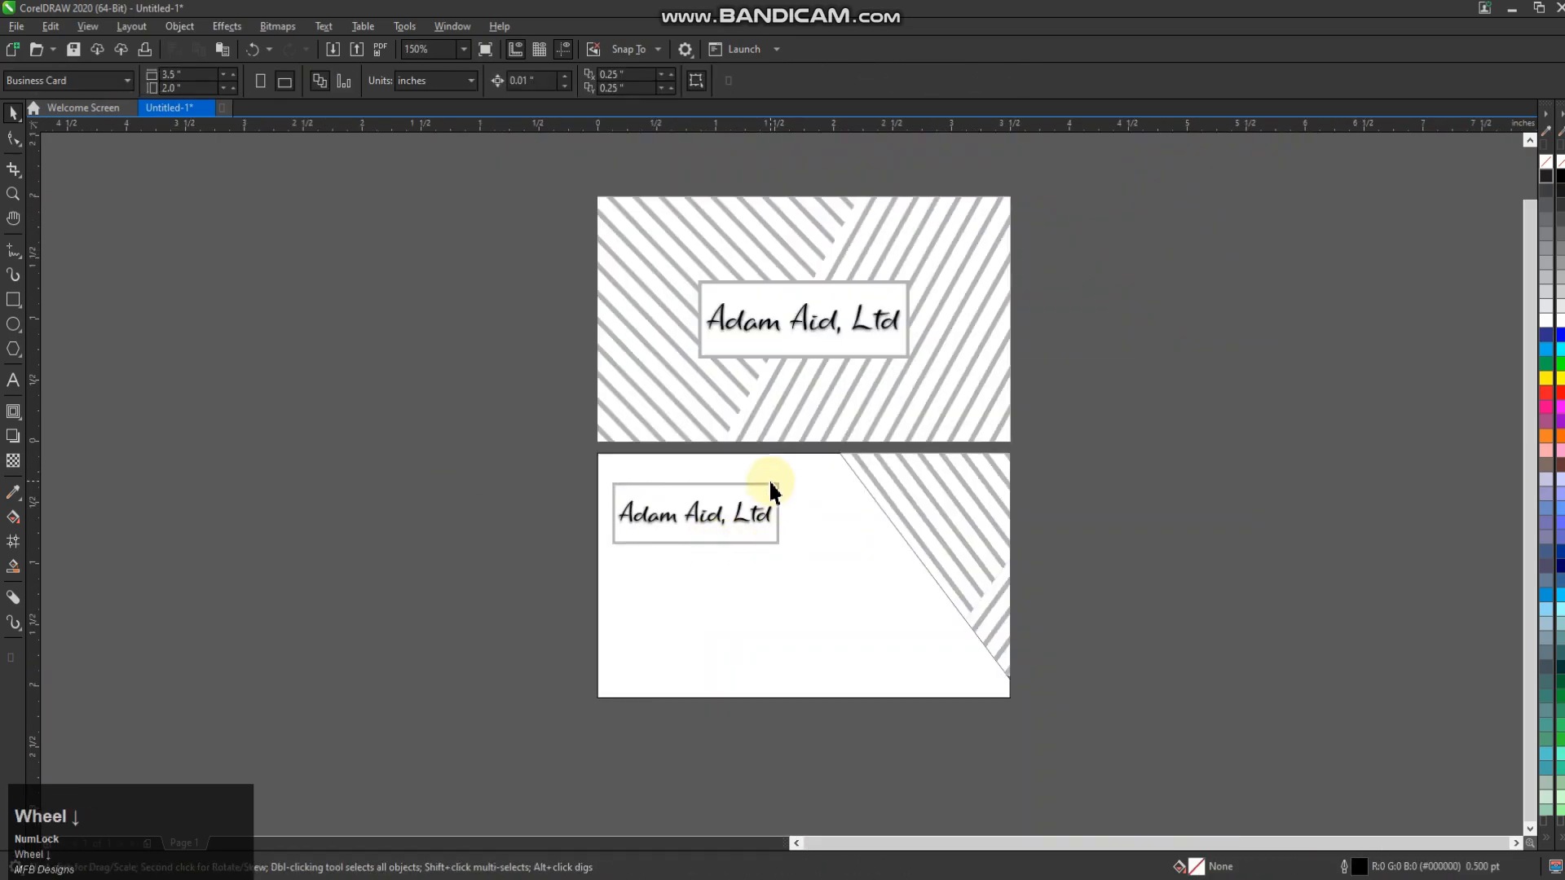
pyautogui.scroll(1, 653, 517)
pyautogui.click(655, 489)
pyautogui.press('Delete')
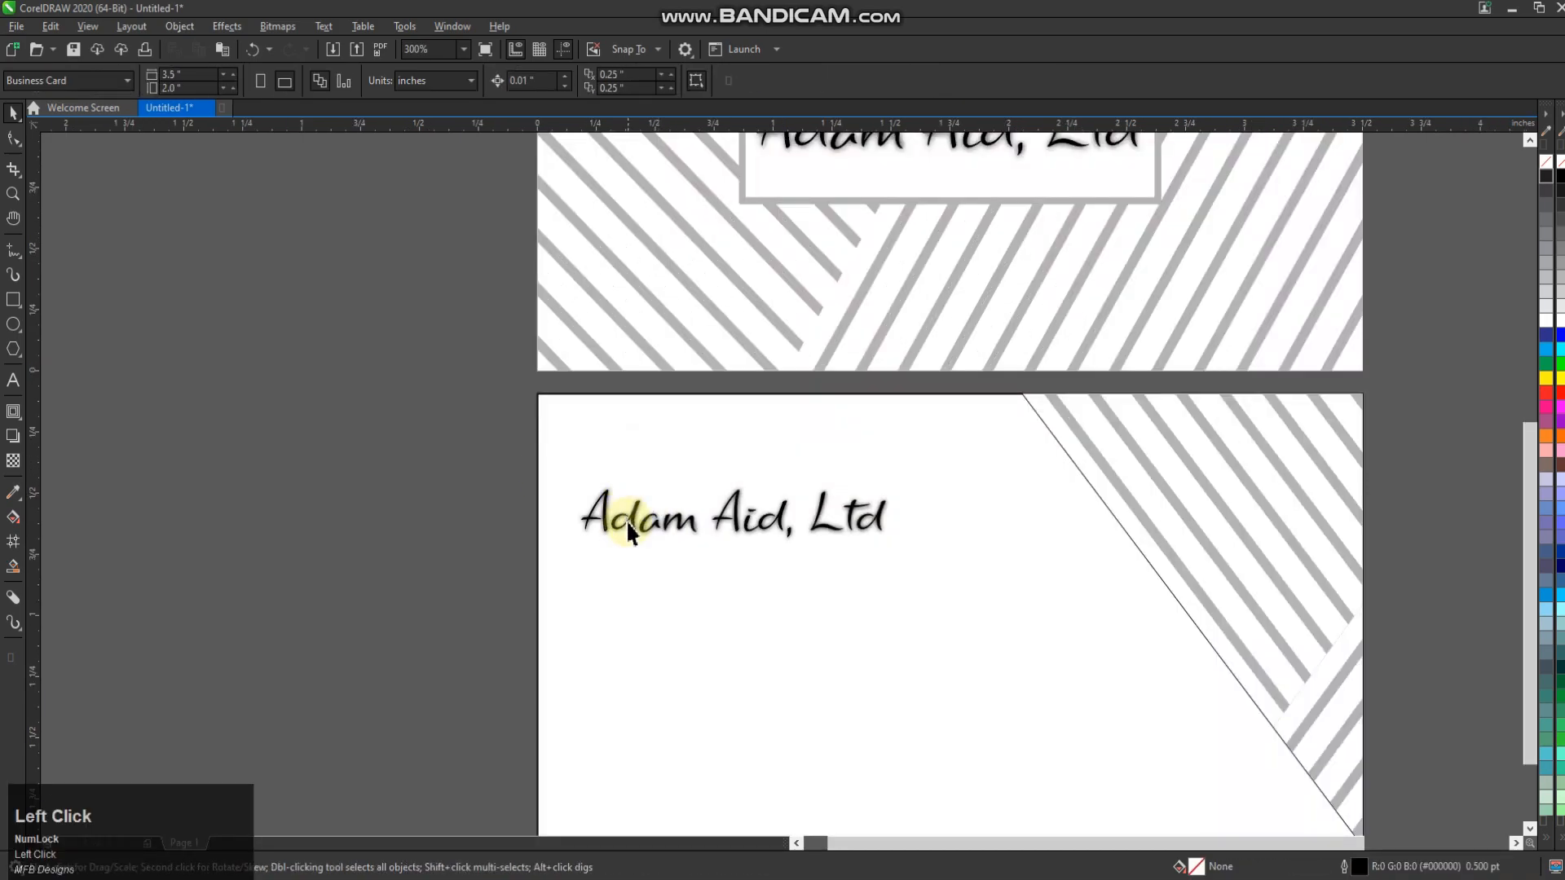
pyautogui.click(628, 524)
pyautogui.click(600, 549)
pyautogui.click(601, 499)
pyautogui.doubleClick(623, 514)
pyautogui.click(675, 520)
pyautogui.hotkey('ctrl', 'a')
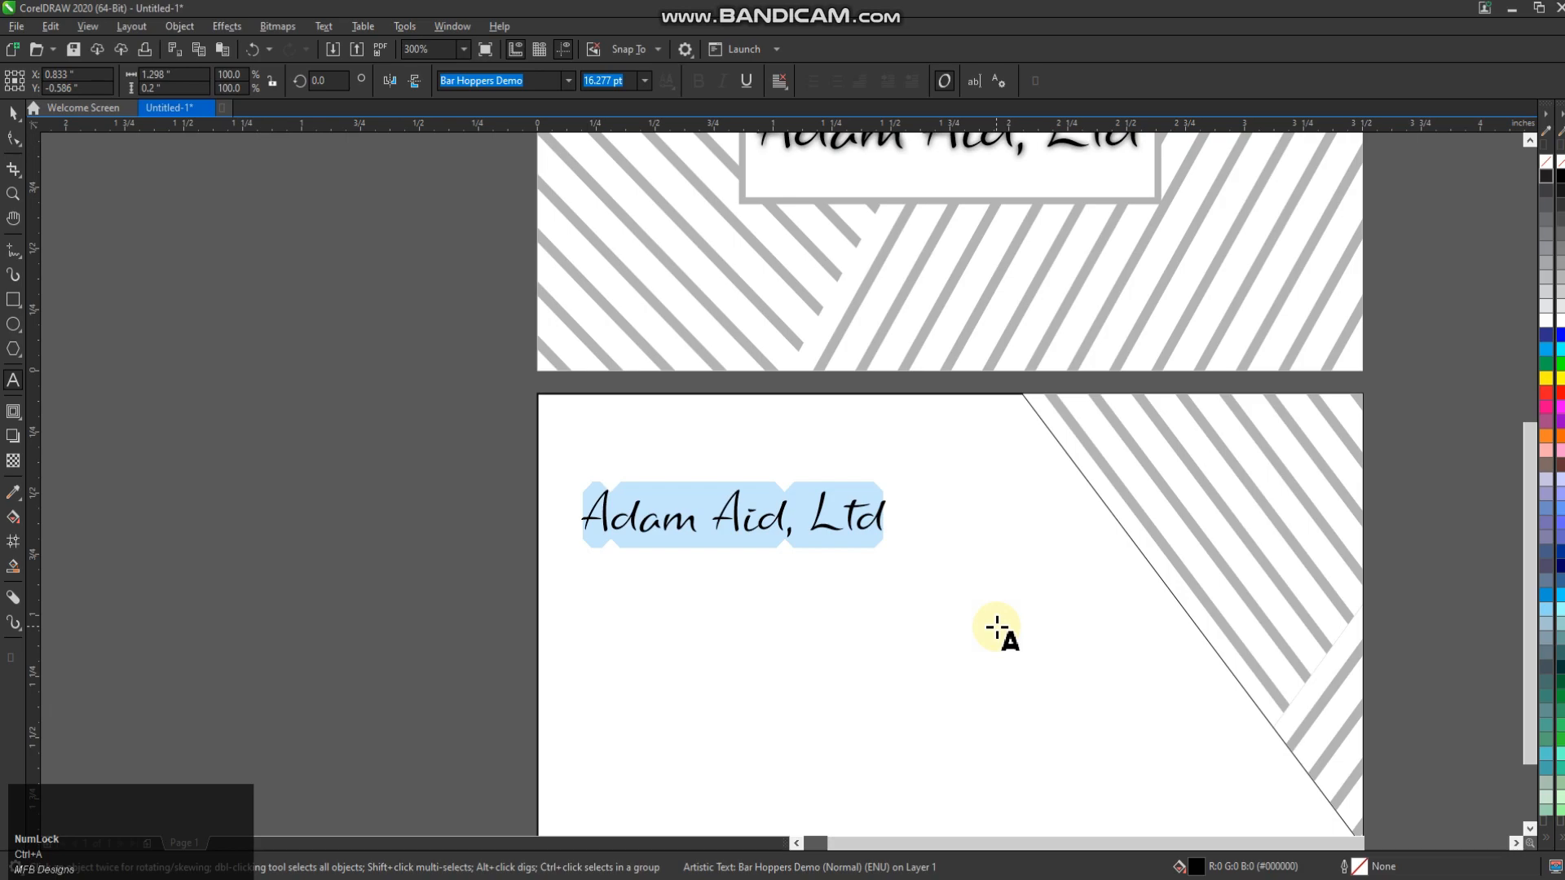
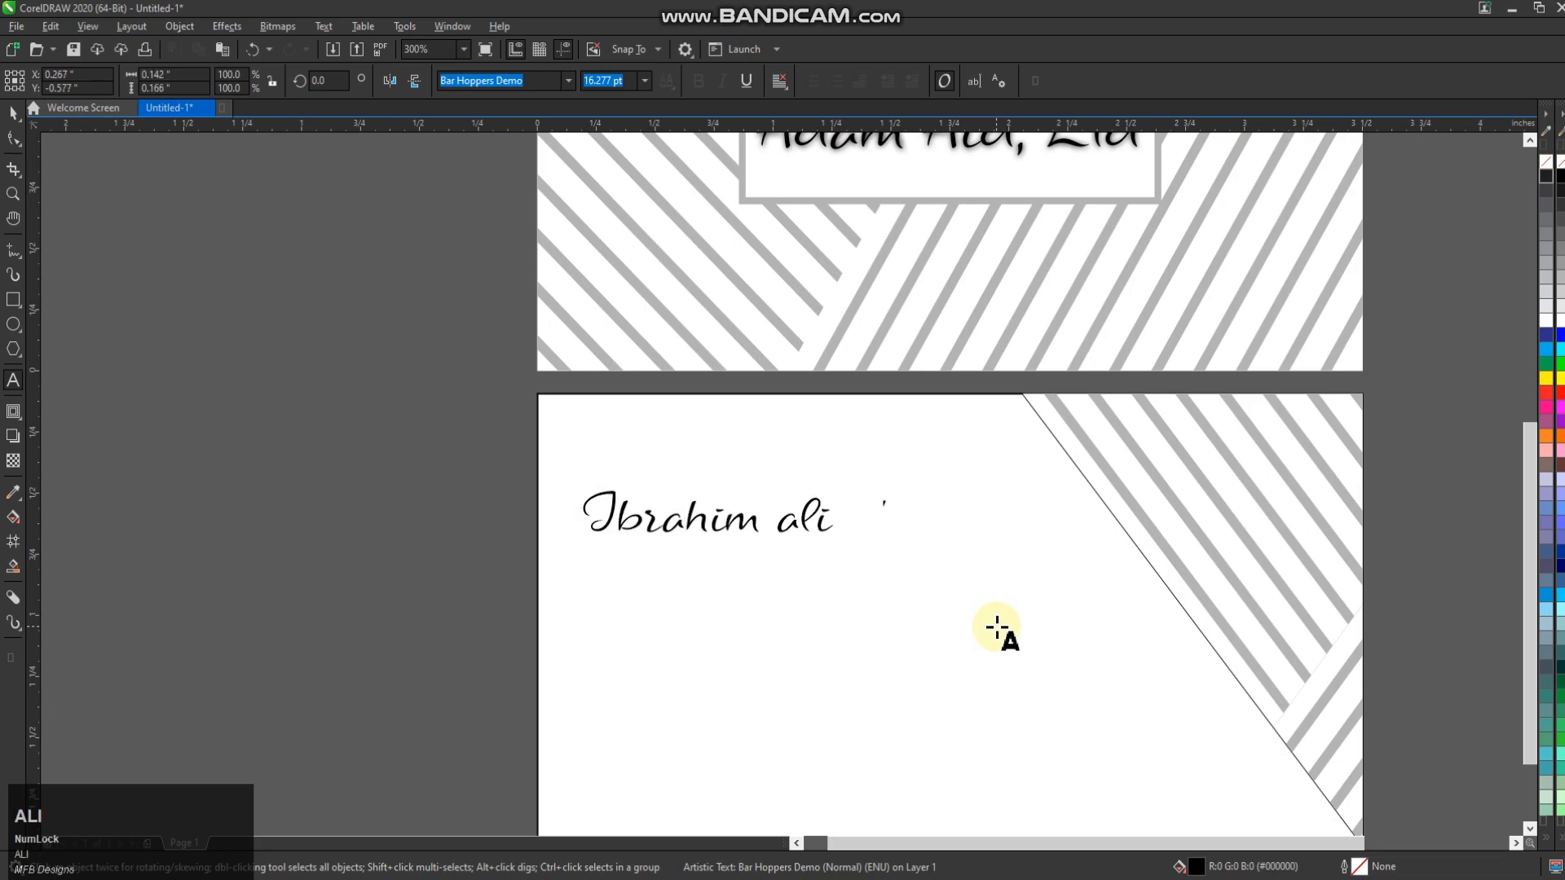
# Enlarge the name to about 18 pt and add a small C.E.O title just below it
pyautogui.click(13, 113)
pyautogui.moveTo(838, 489); pyautogui.dragTo(856, 483)
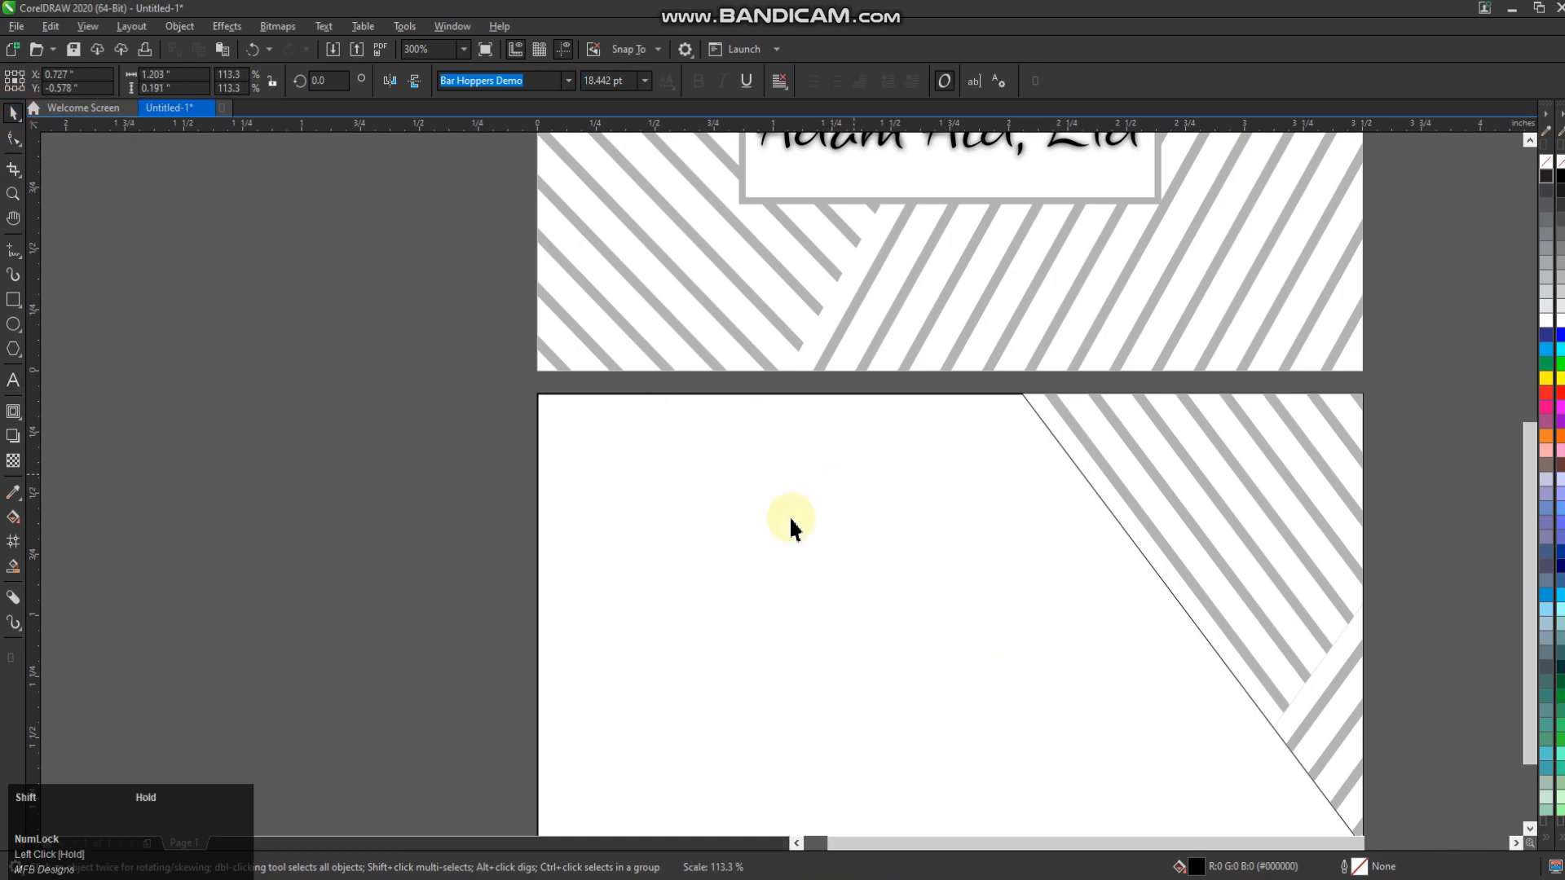
pyautogui.moveTo(806, 530); pyautogui.dragTo(813, 527)
pyautogui.doubleClick(815, 520)
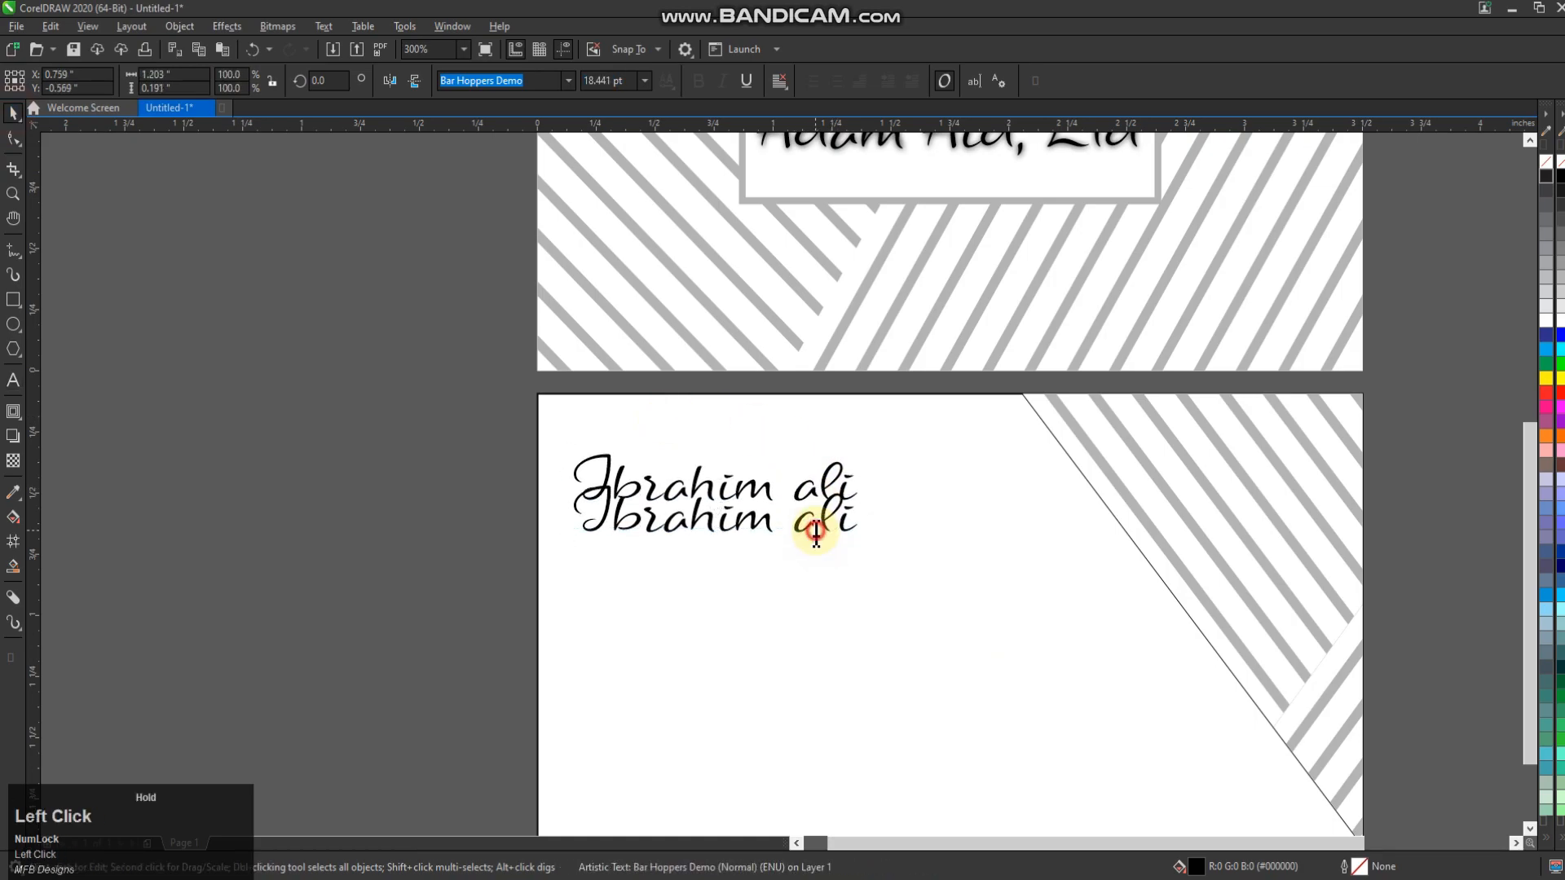
pyautogui.hotkey('ctrl', 'a')
pyautogui.write('C')
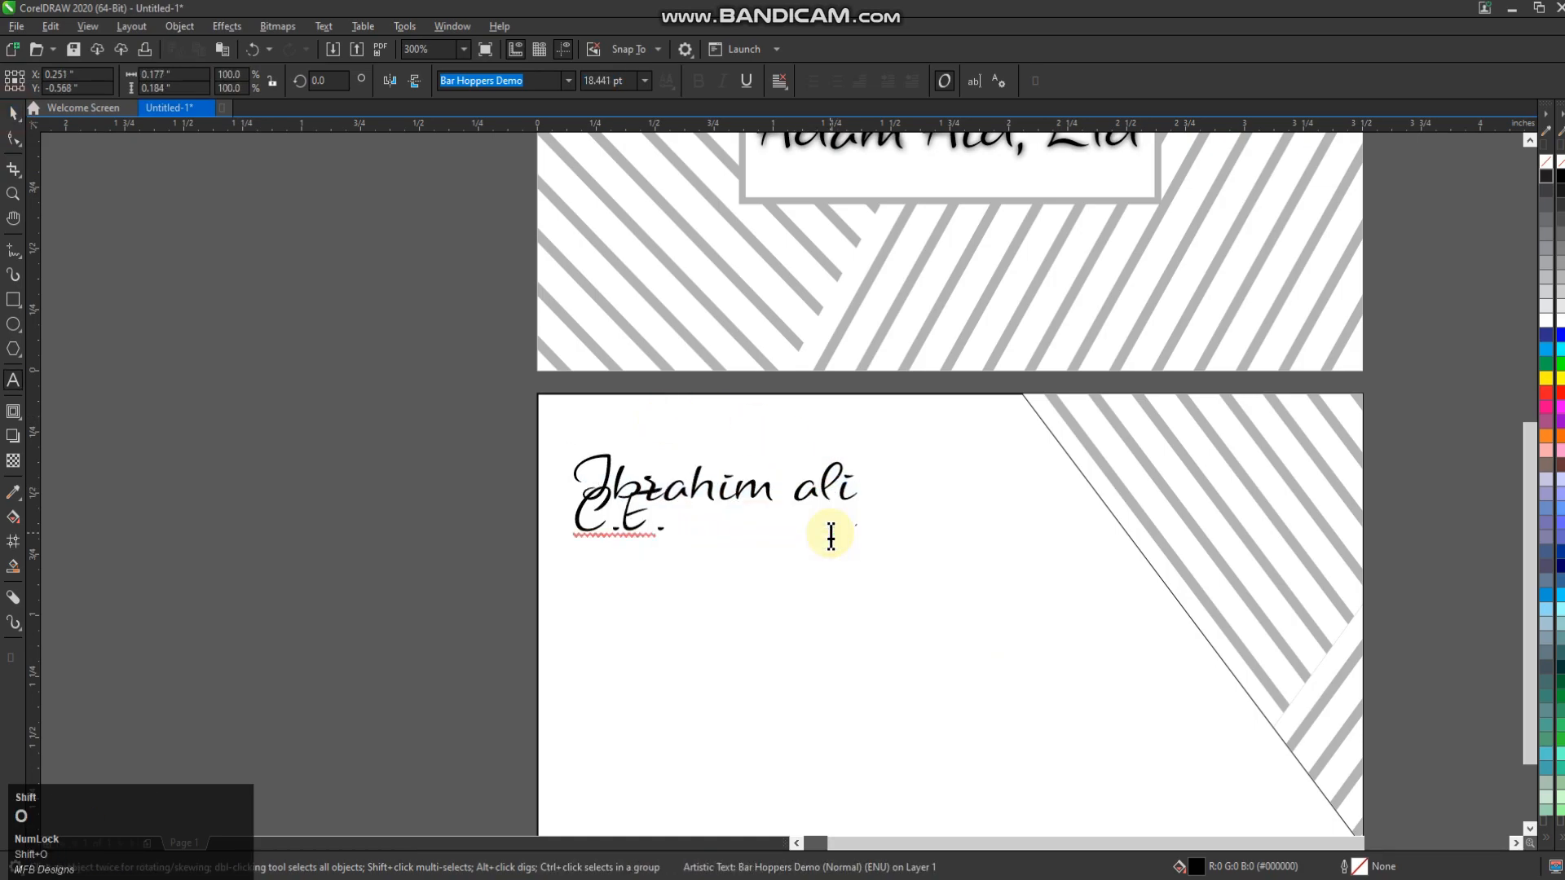
pyautogui.click(13, 112)
pyautogui.scroll(2, 699, 465)
pyautogui.moveTo(699, 471); pyautogui.dragTo(575, 509)
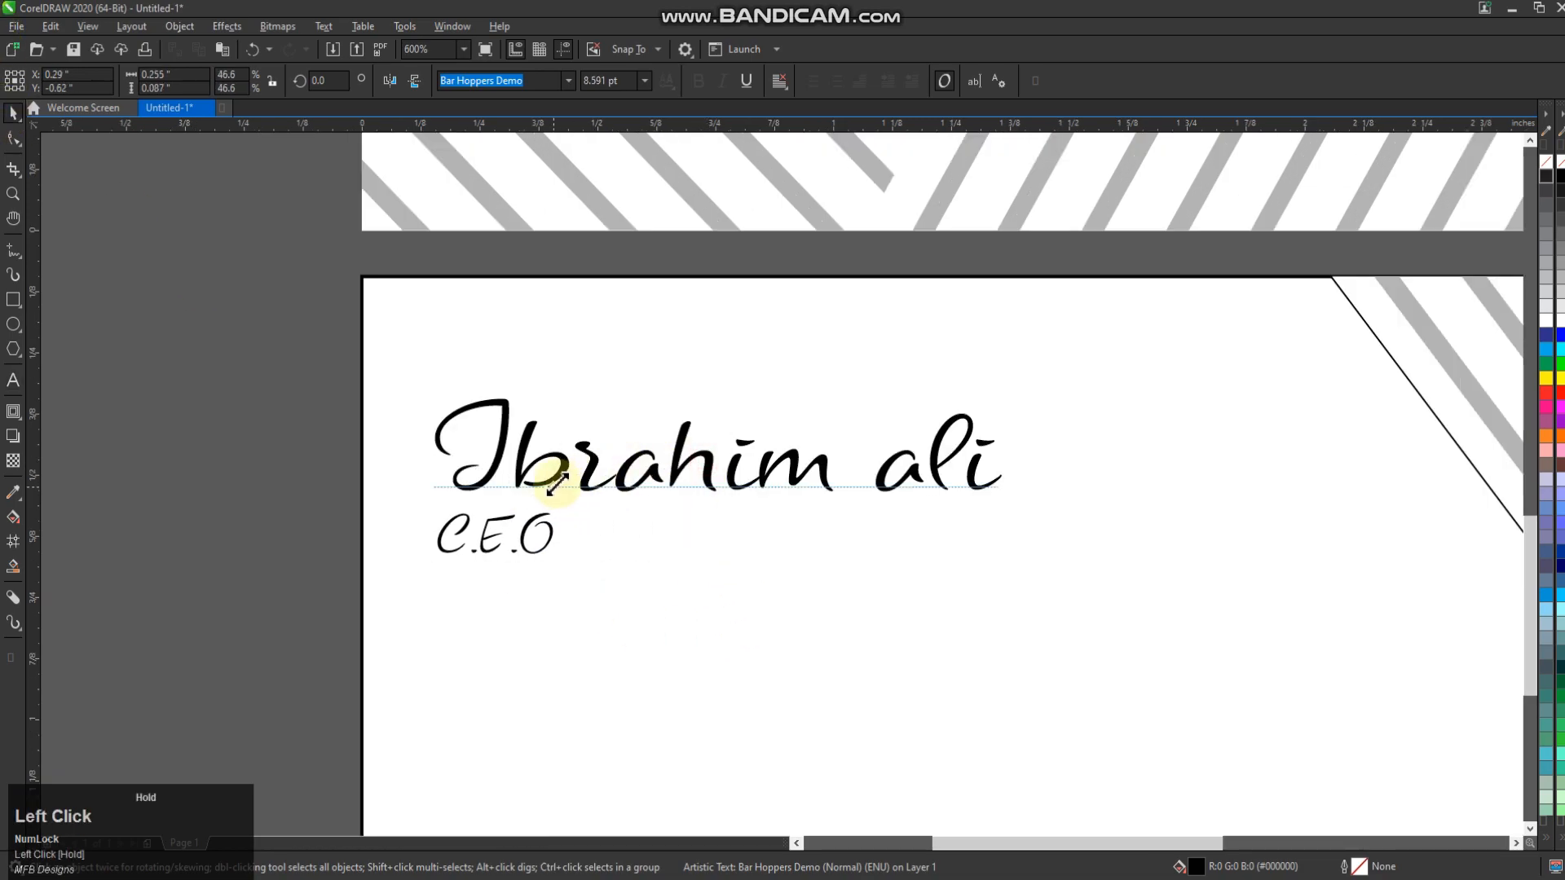
pyautogui.moveTo(497, 560); pyautogui.dragTo(471, 522)
# Align the name and C.E.O title on their left edges with Align and Distribute
pyautogui.moveTo(261, 387); pyautogui.dragTo(1153, 687)
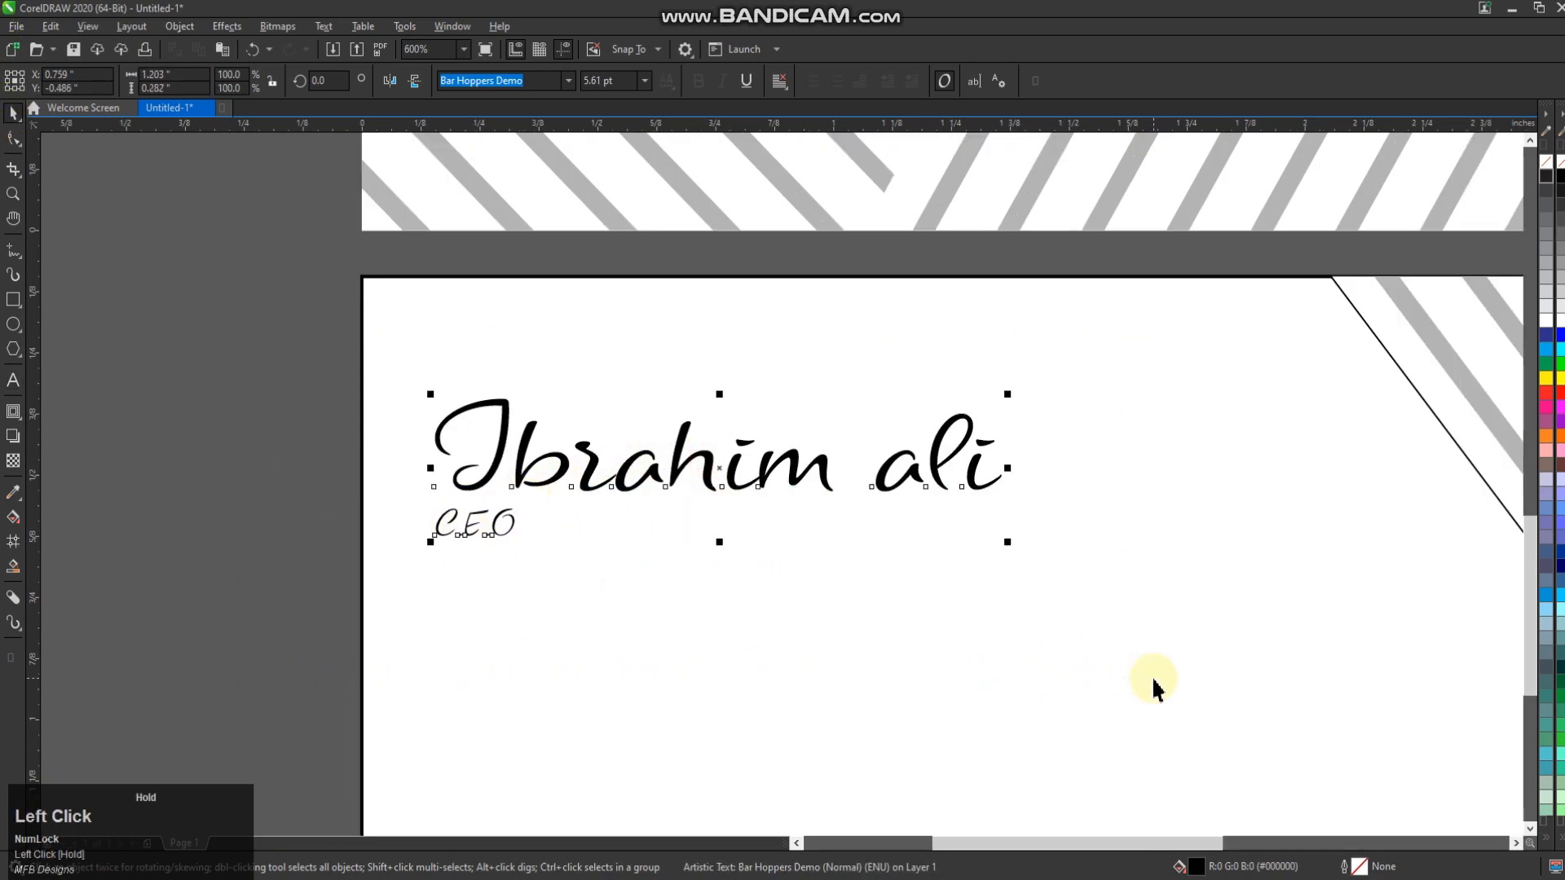
pyautogui.click(409, 472)
pyautogui.moveTo(303, 355); pyautogui.dragTo(1187, 670)
pyautogui.hotkey('ctrl', 'shift', 'a')
pyautogui.click(1293, 157)
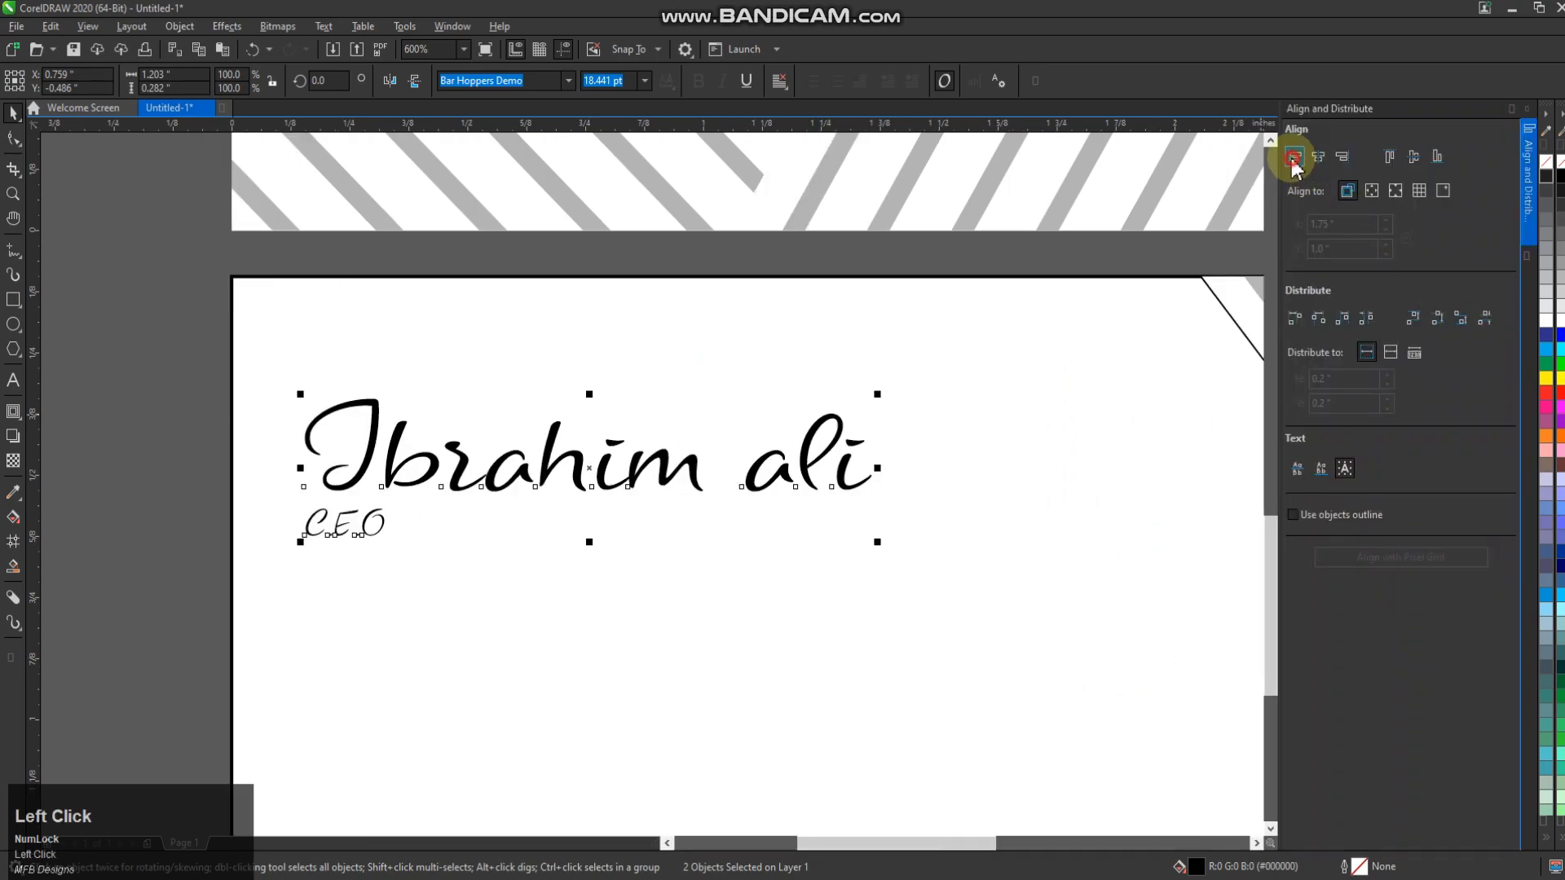
pyautogui.click(168, 461)
pyautogui.moveTo(154, 373); pyautogui.dragTo(944, 624)
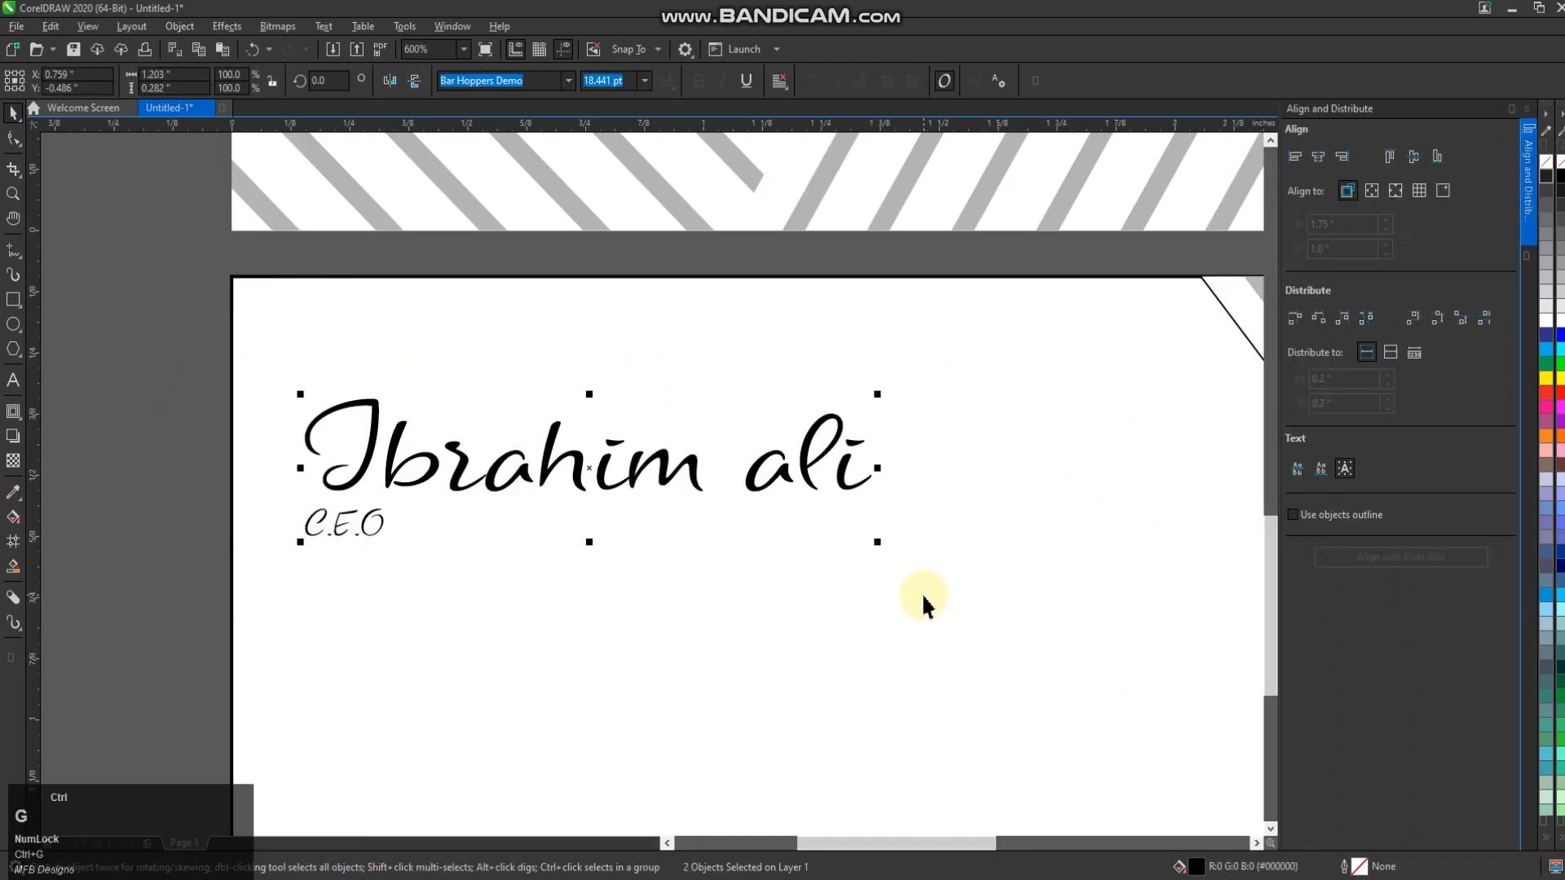
pyautogui.click(45, 171)
pyautogui.click(1527, 109)
# Start a new text insertion point on the back card
pyautogui.scroll(-2, 691, 486)
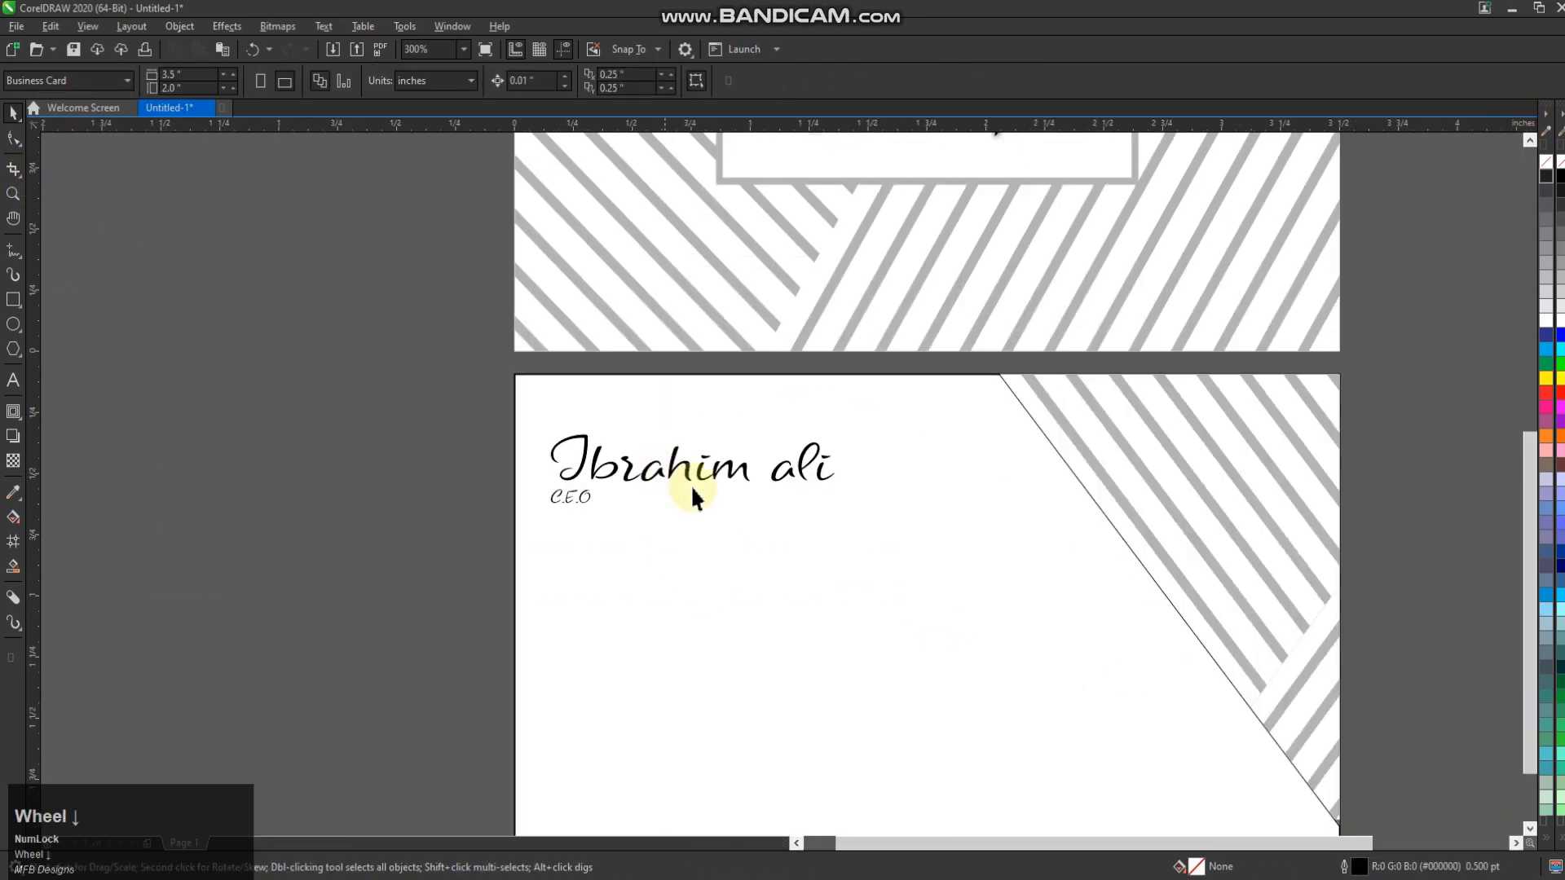
pyautogui.scroll(-1, 850, 533)
pyautogui.scroll(1, 1209, 746)
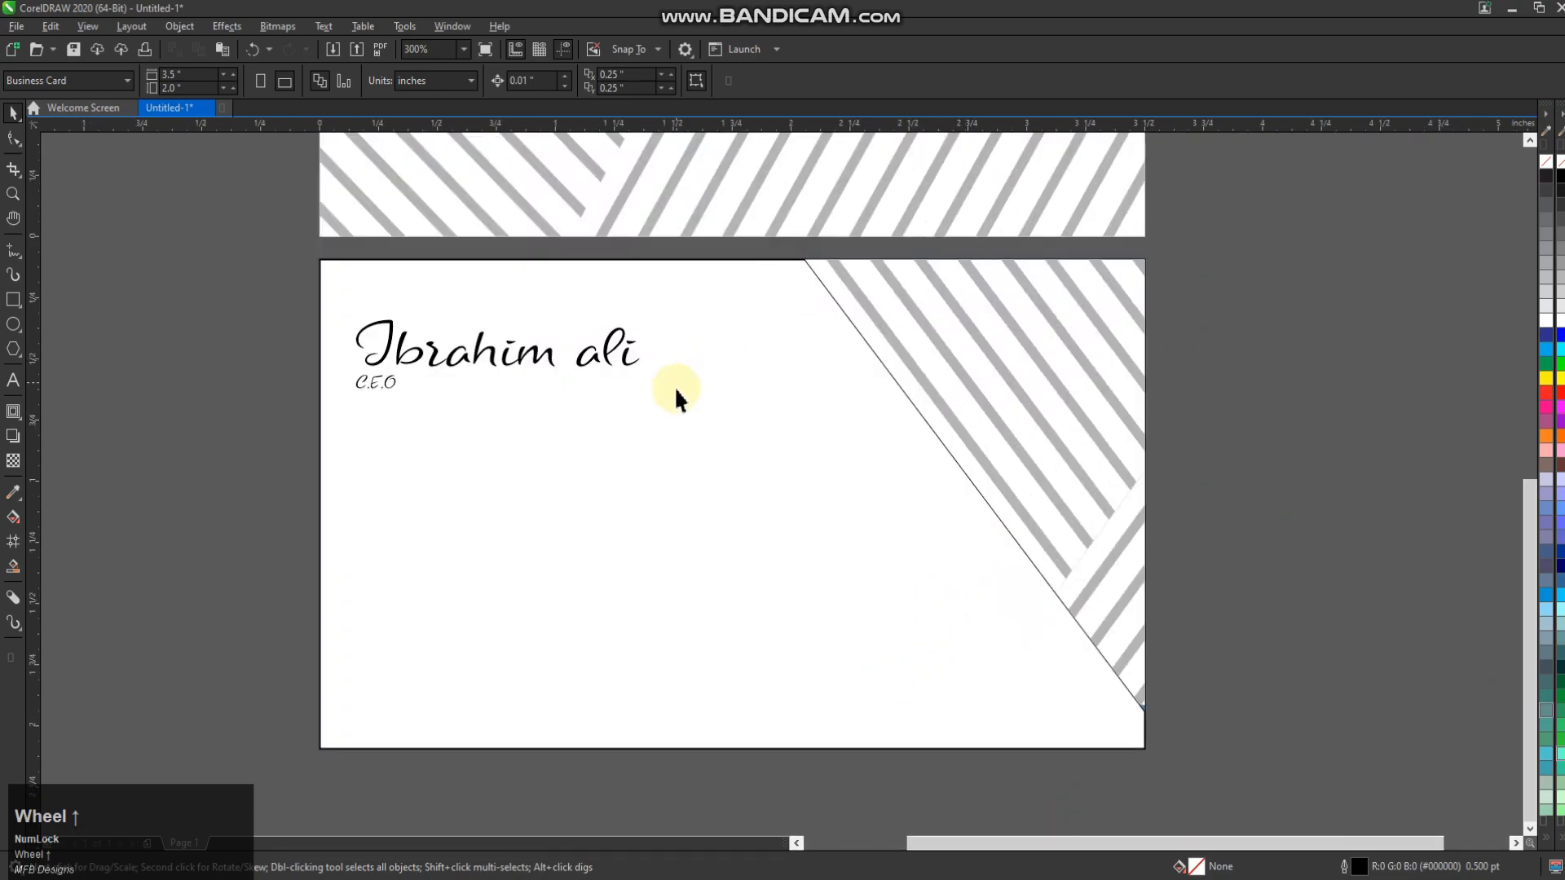
pyautogui.click(13, 380)
pyautogui.click(454, 474)
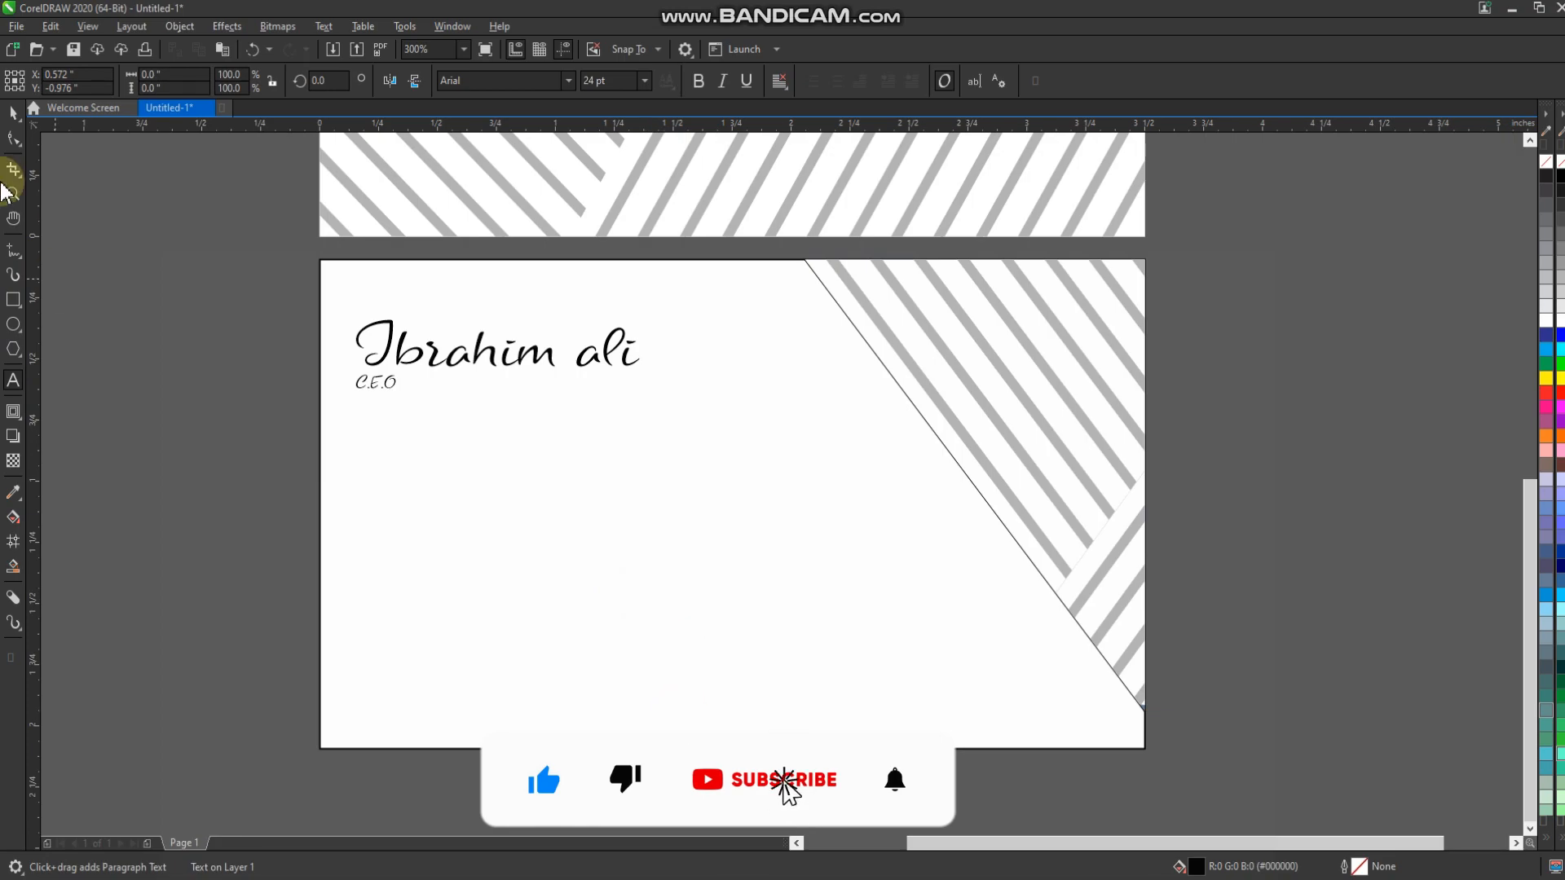
# Move Adam Aid, Ltd onto the back card and shrink it to about 9 pt
pyautogui.click(13, 112)
pyautogui.scroll(-2, 643, 457)
pyautogui.moveTo(658, 243); pyautogui.dragTo(595, 489)
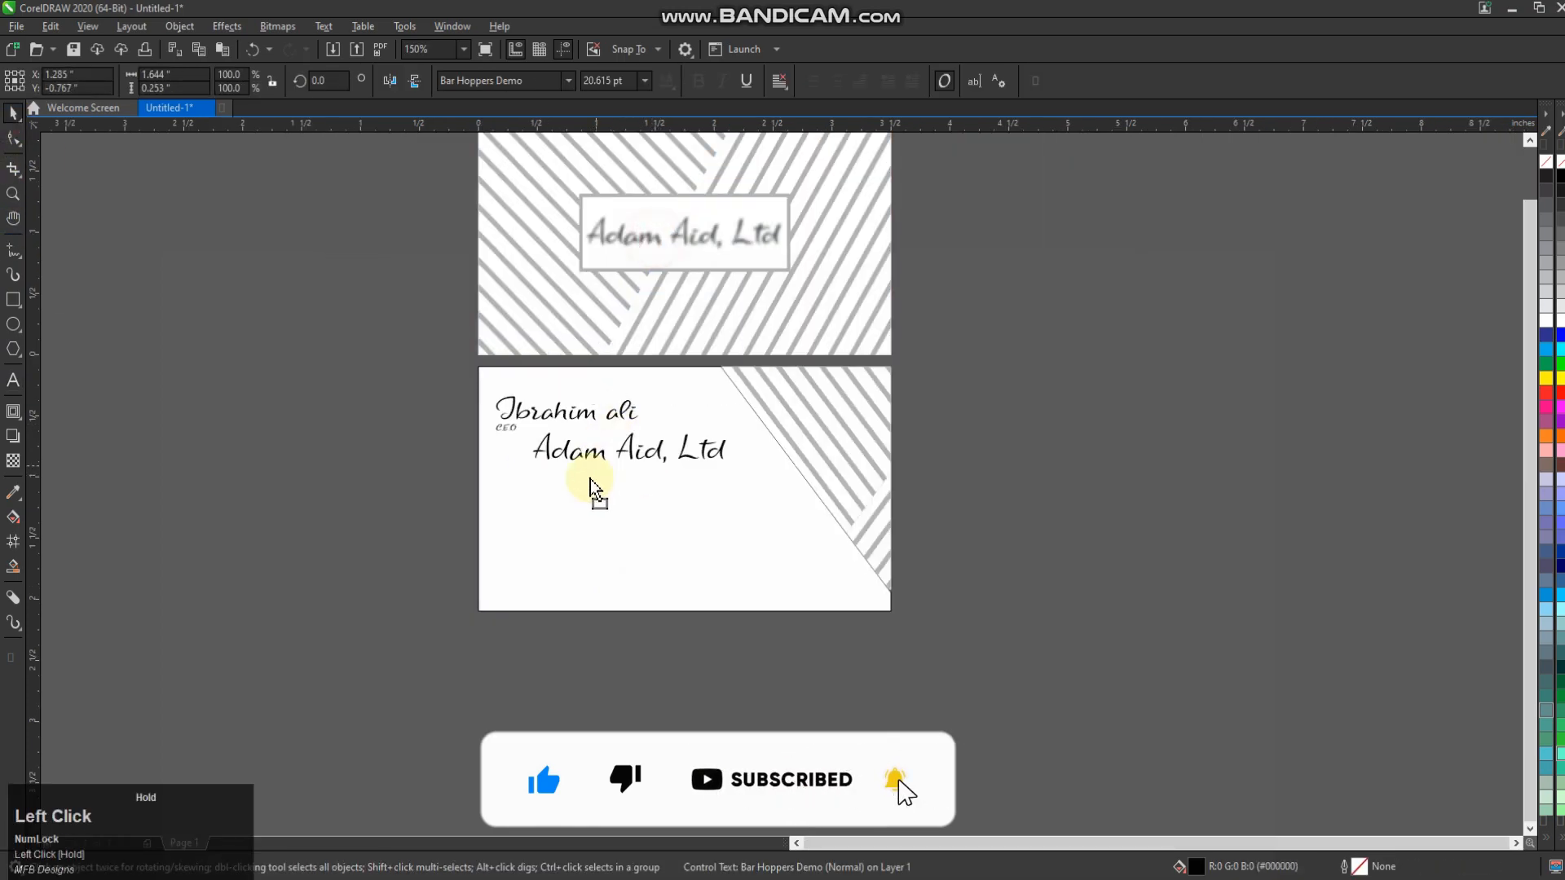
pyautogui.scroll(4, 595, 489)
pyautogui.moveTo(1077, 444); pyautogui.dragTo(660, 461)
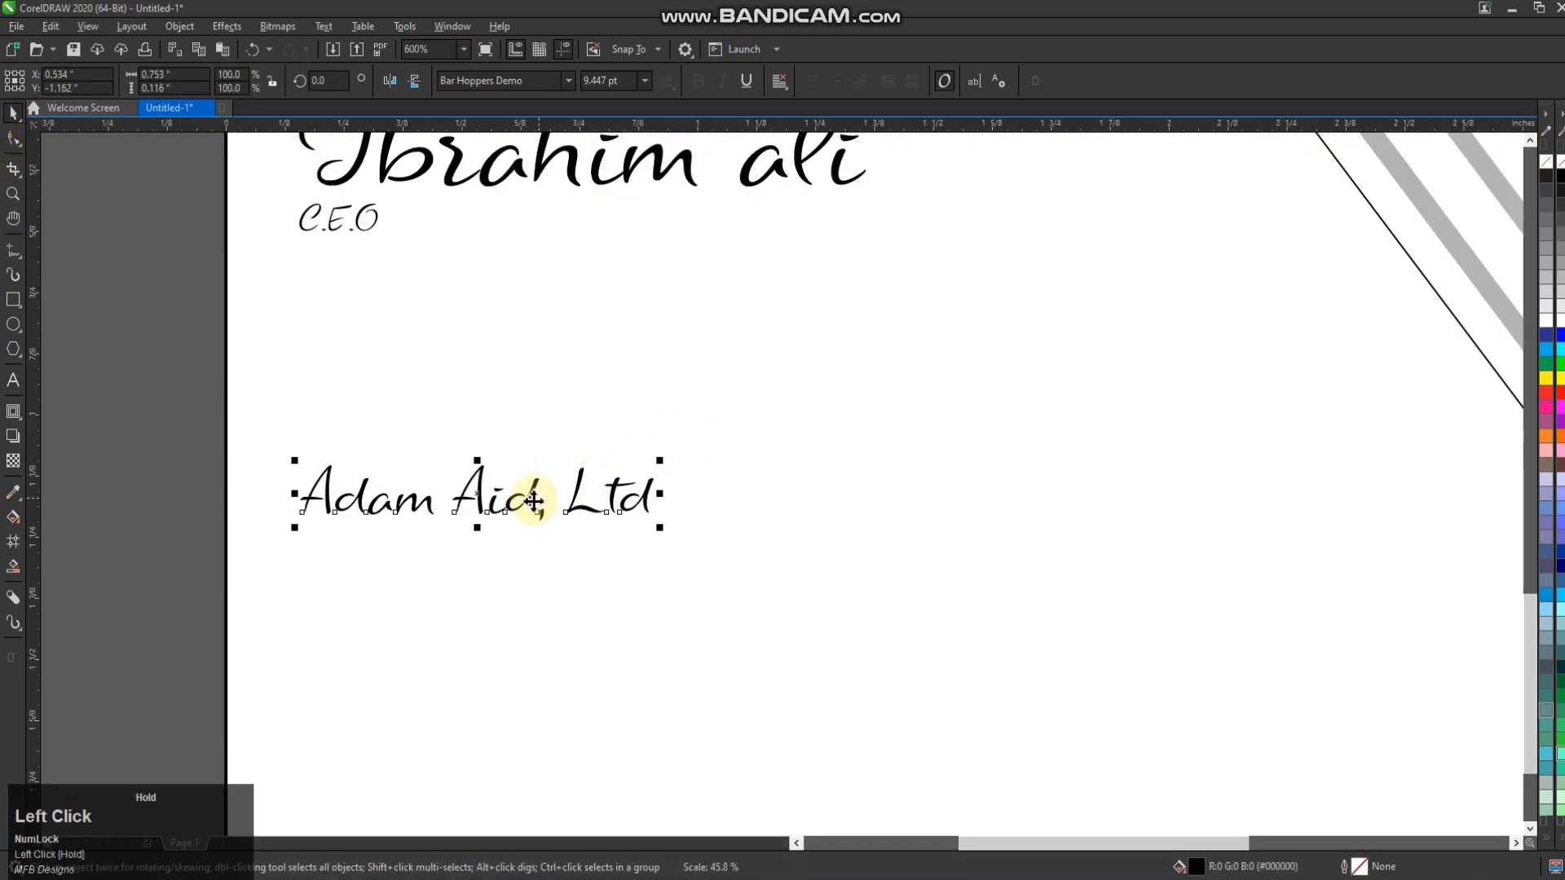
pyautogui.scroll(-2, 532, 500)
pyautogui.scroll(2, 557, 543)
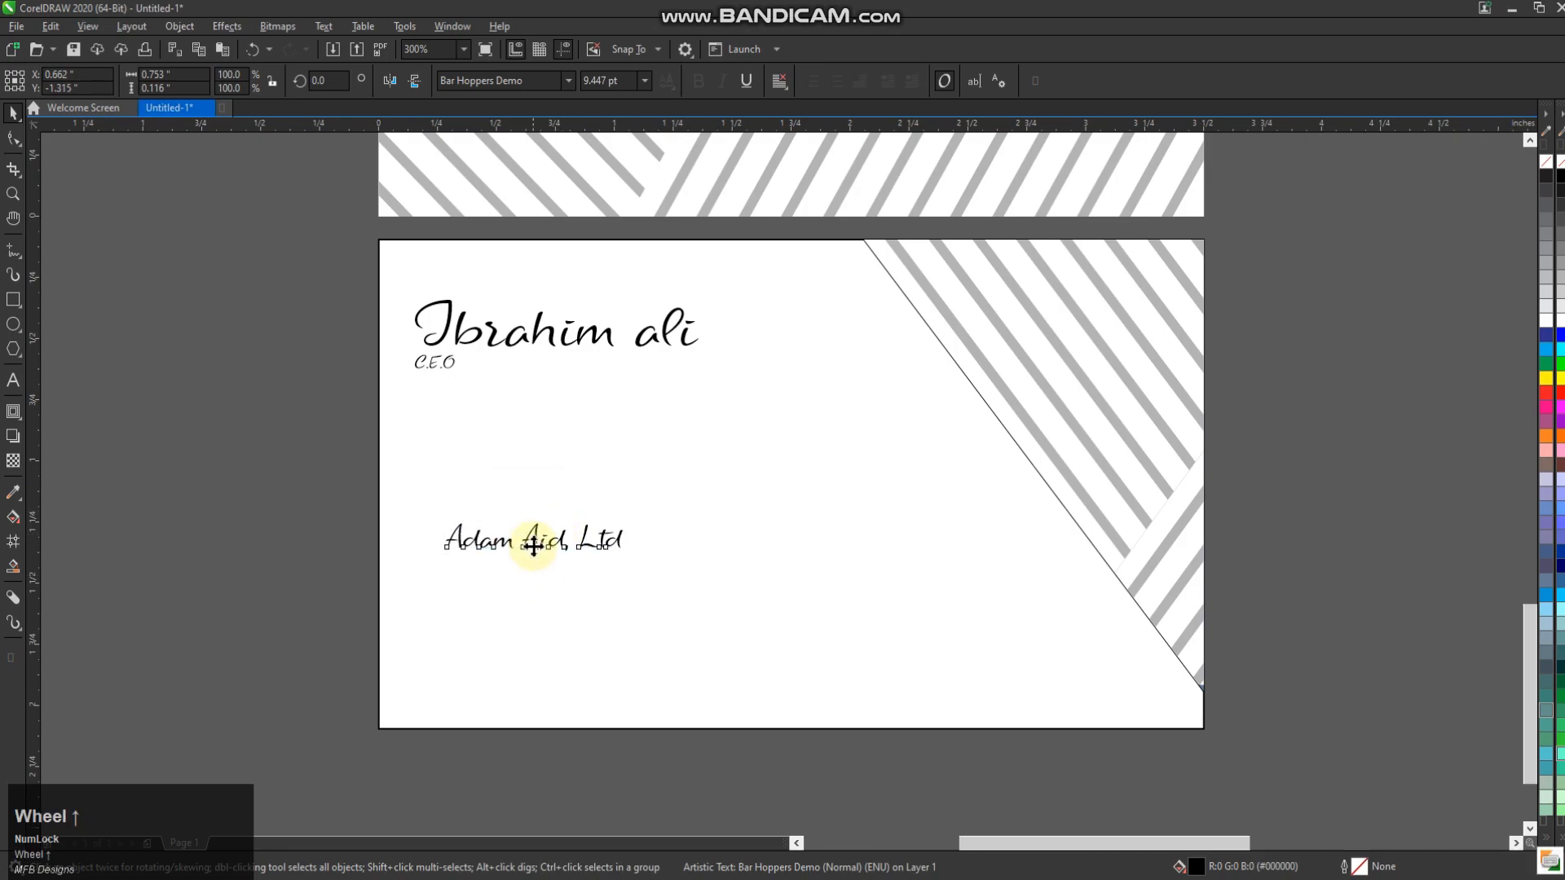
pyautogui.hotkey('ctrl', 'a')
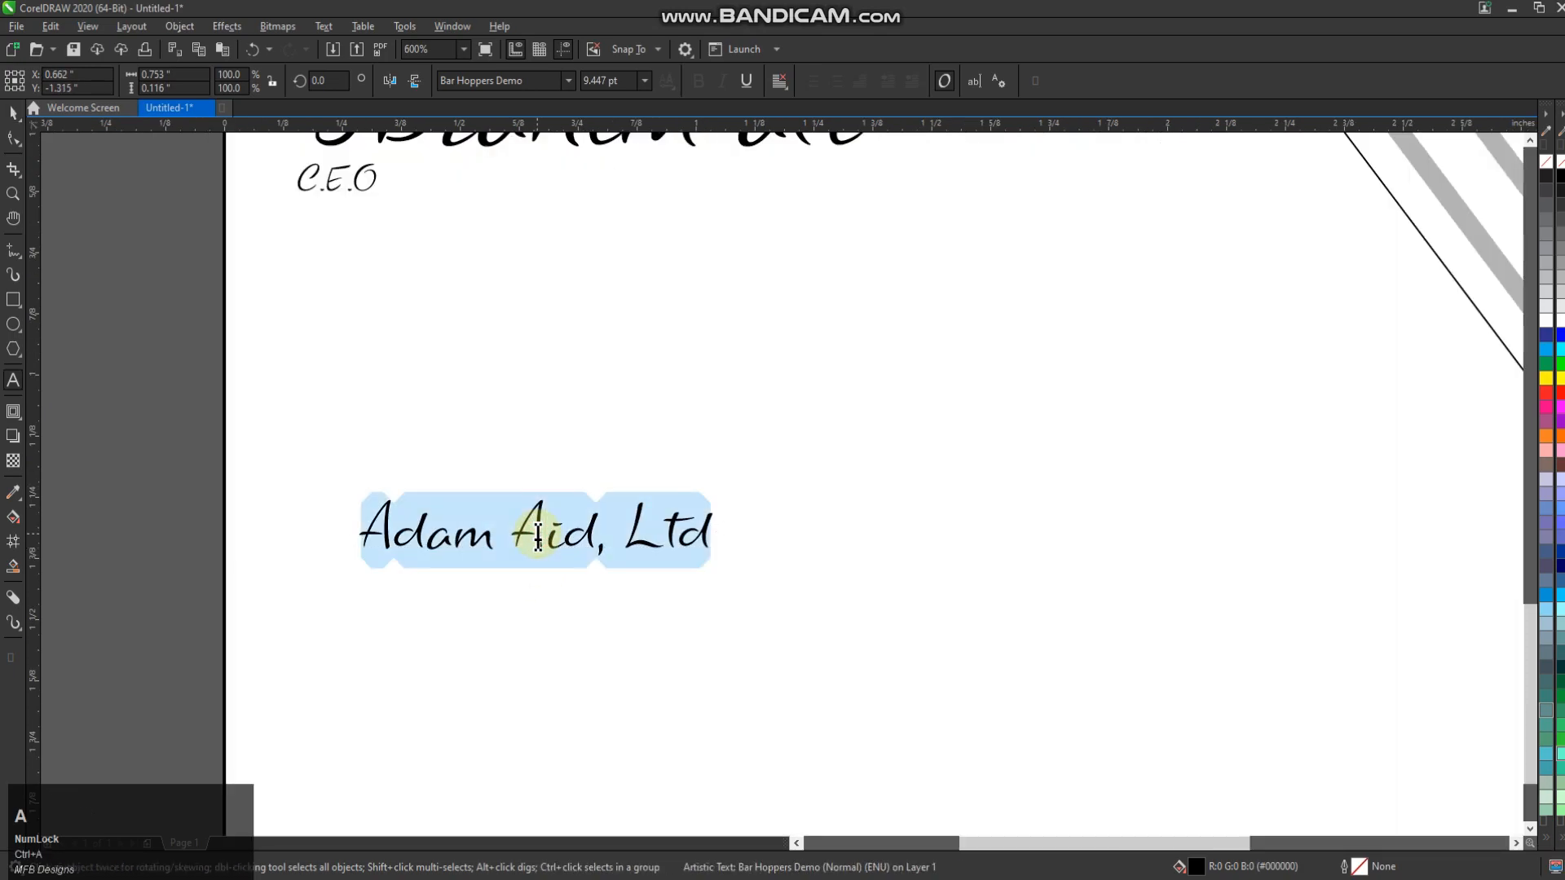
# Place a copy of Adam Aid, Ltd directly below and retype it as 'Street.'
pyautogui.click(13, 112)
pyautogui.moveTo(534, 538); pyautogui.dragTo(536, 607)
pyautogui.keyDown('ctrl'); pyautogui.rightClick(536, 607); pyautogui.keyUp('ctrl')
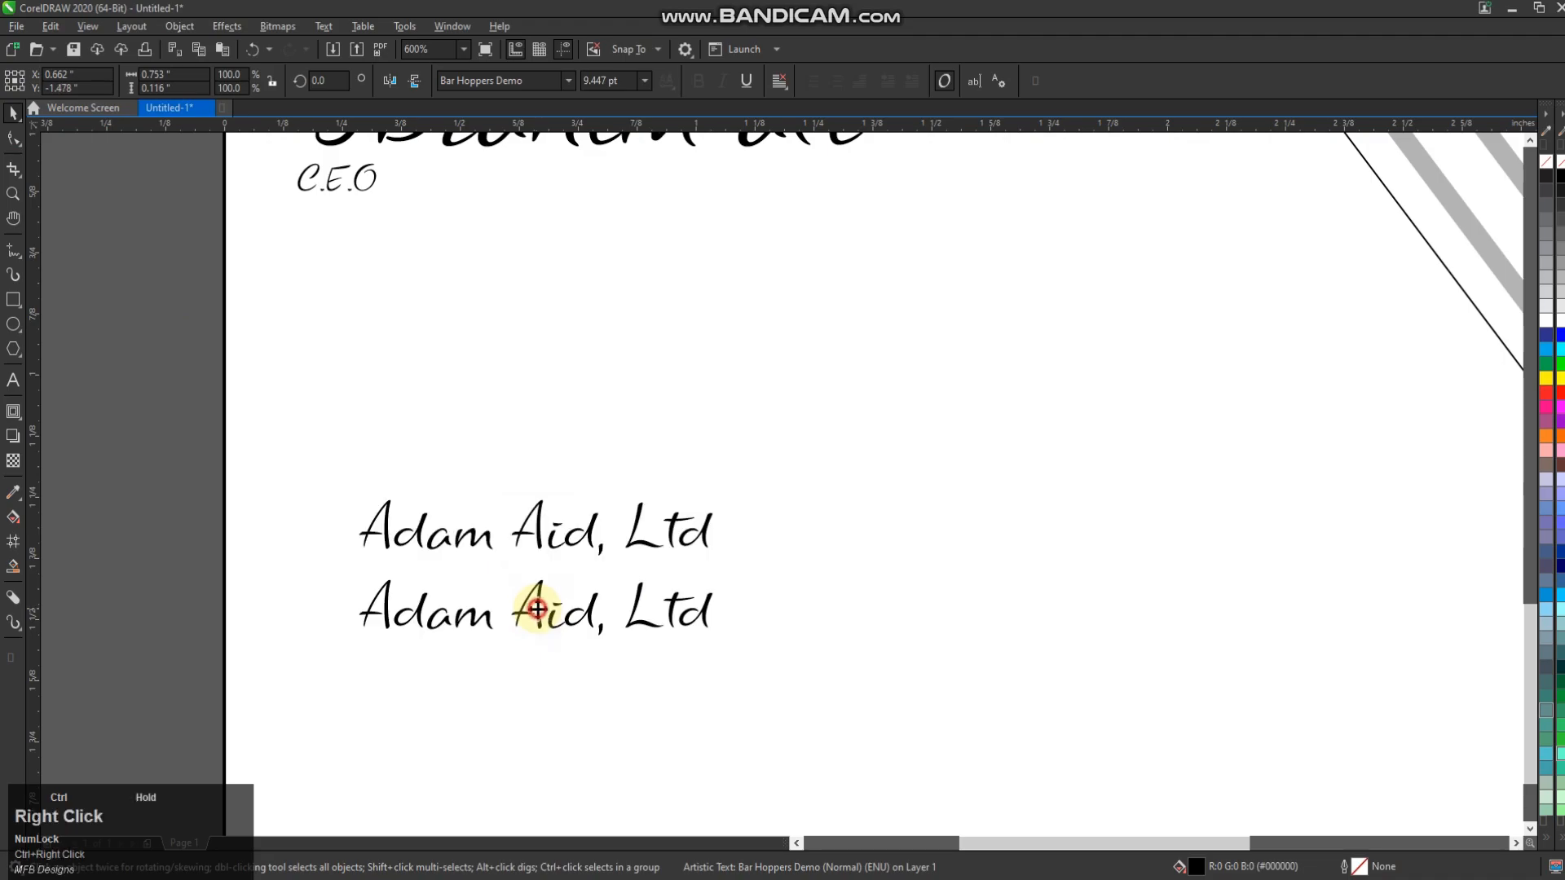
pyautogui.doubleClick(538, 609)
pyautogui.hotkey('ctrl', 'a')
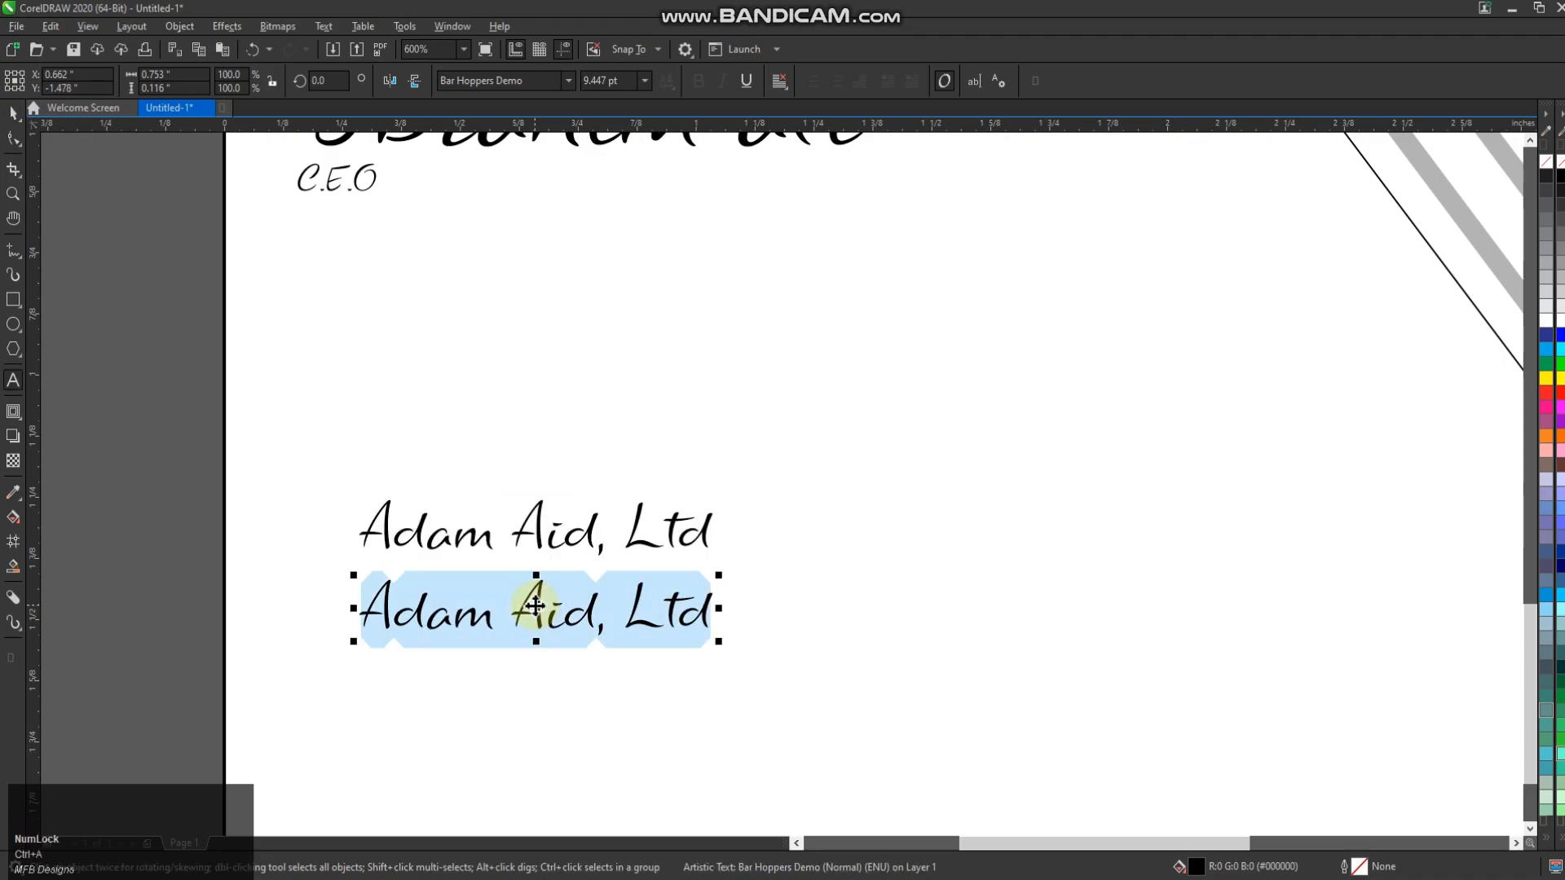
pyautogui.write('Street')
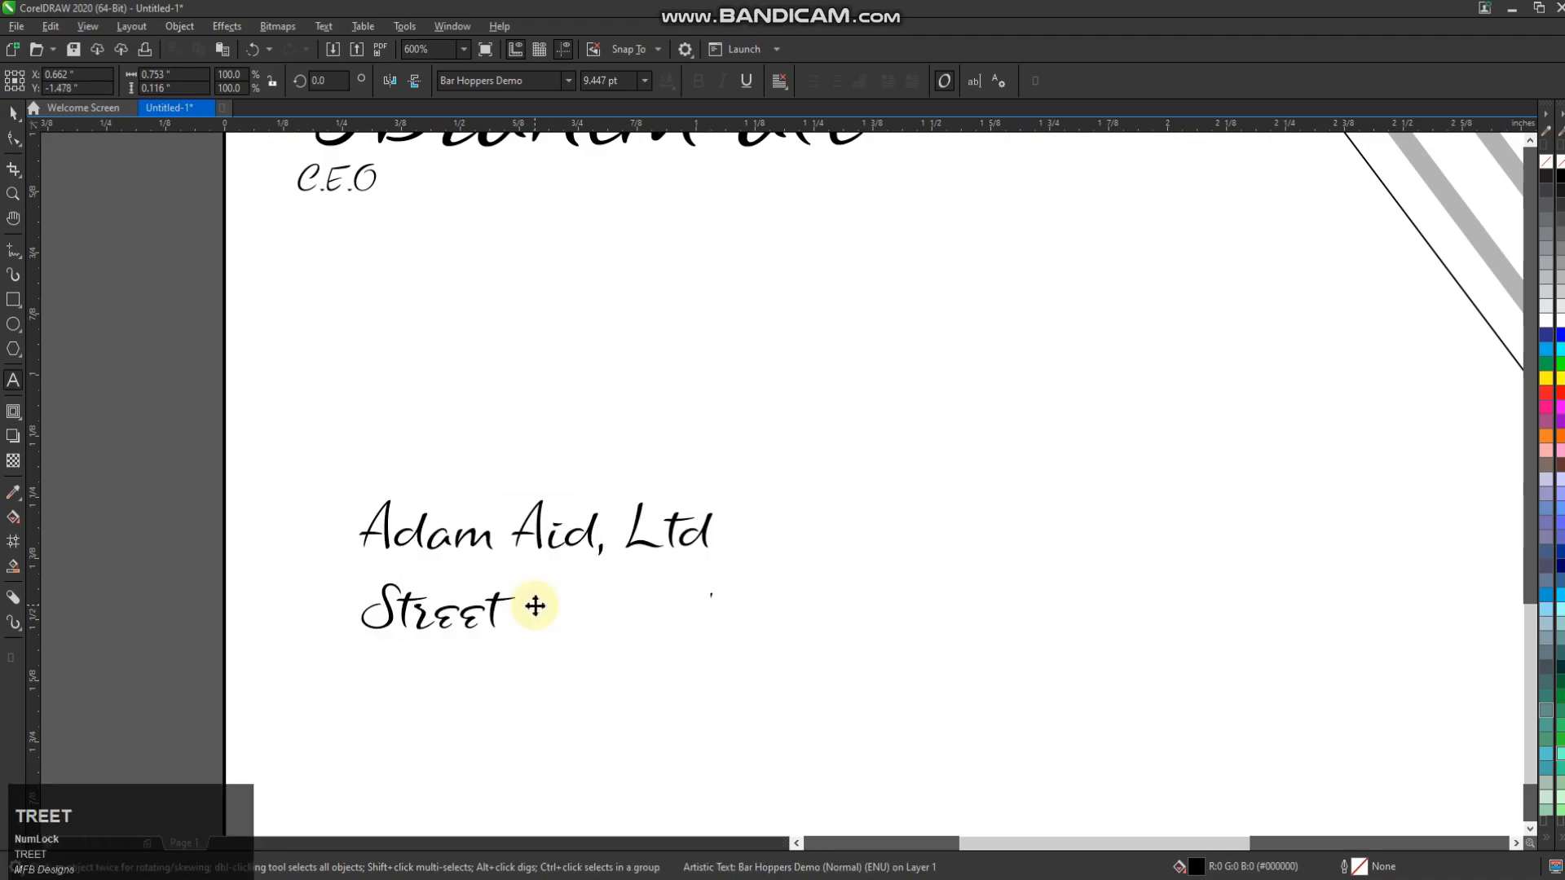
pyautogui.write('...................................')
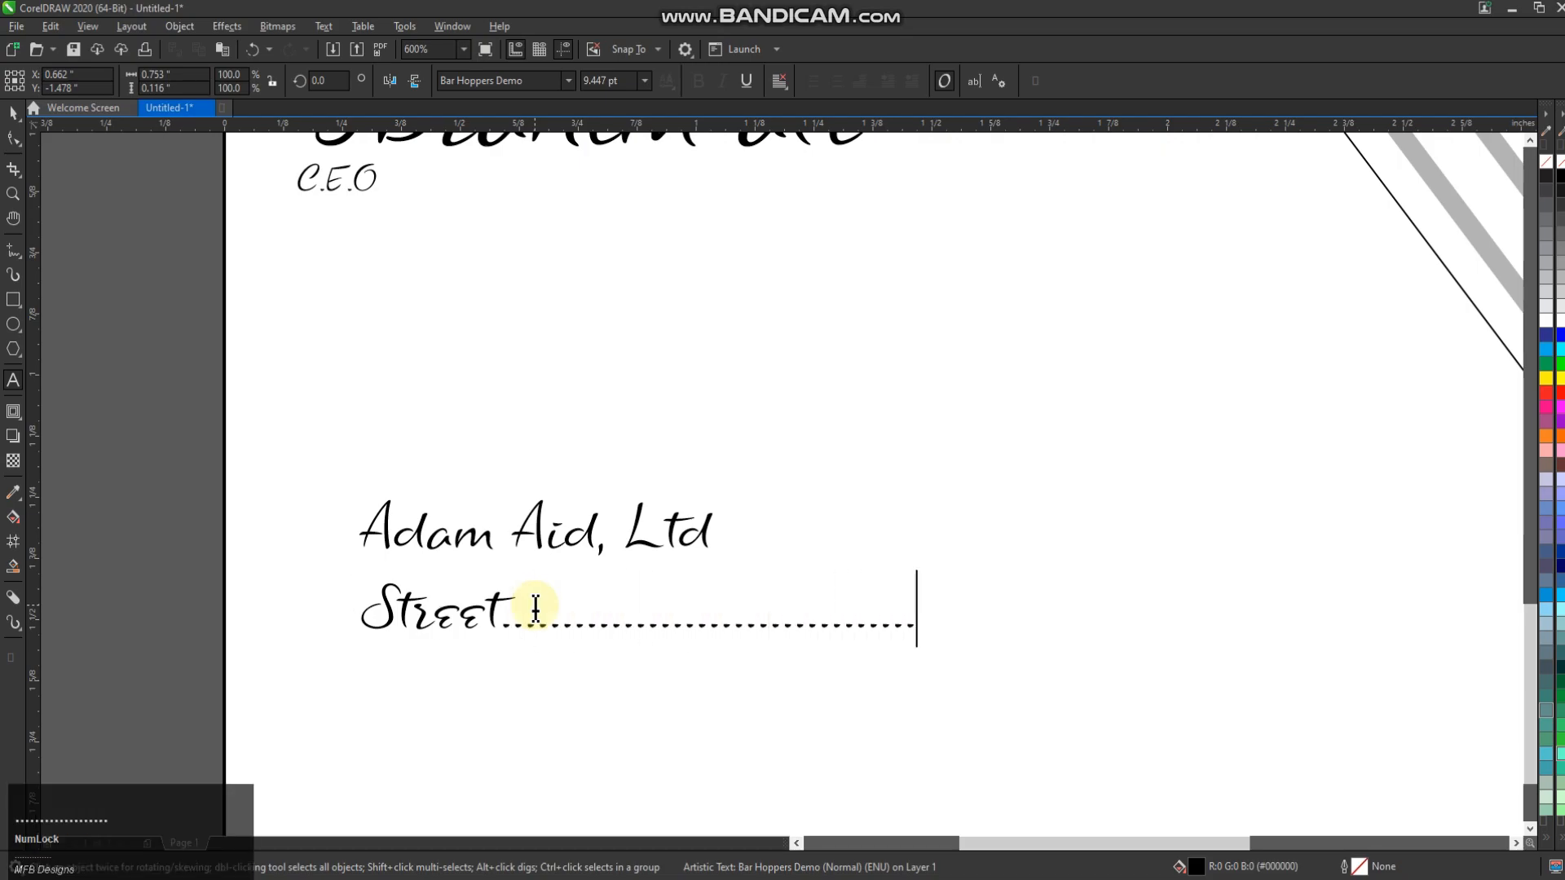
pyautogui.press('Escape')
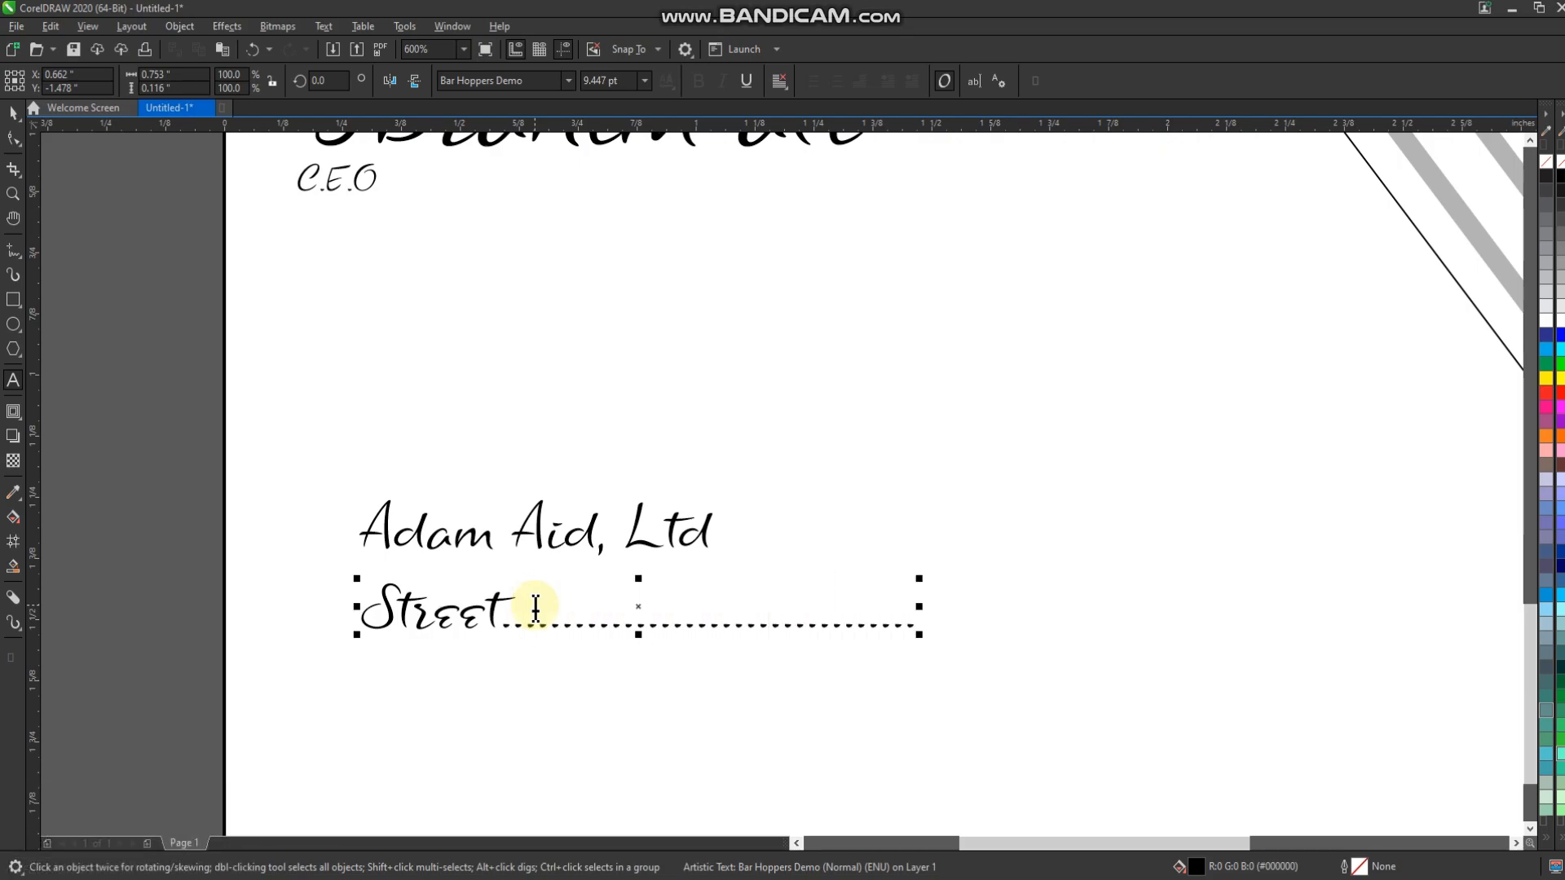
# Add Contact, Webadress and Email lines beneath the Street line
pyautogui.press('Return')
pyautogui.write('1')
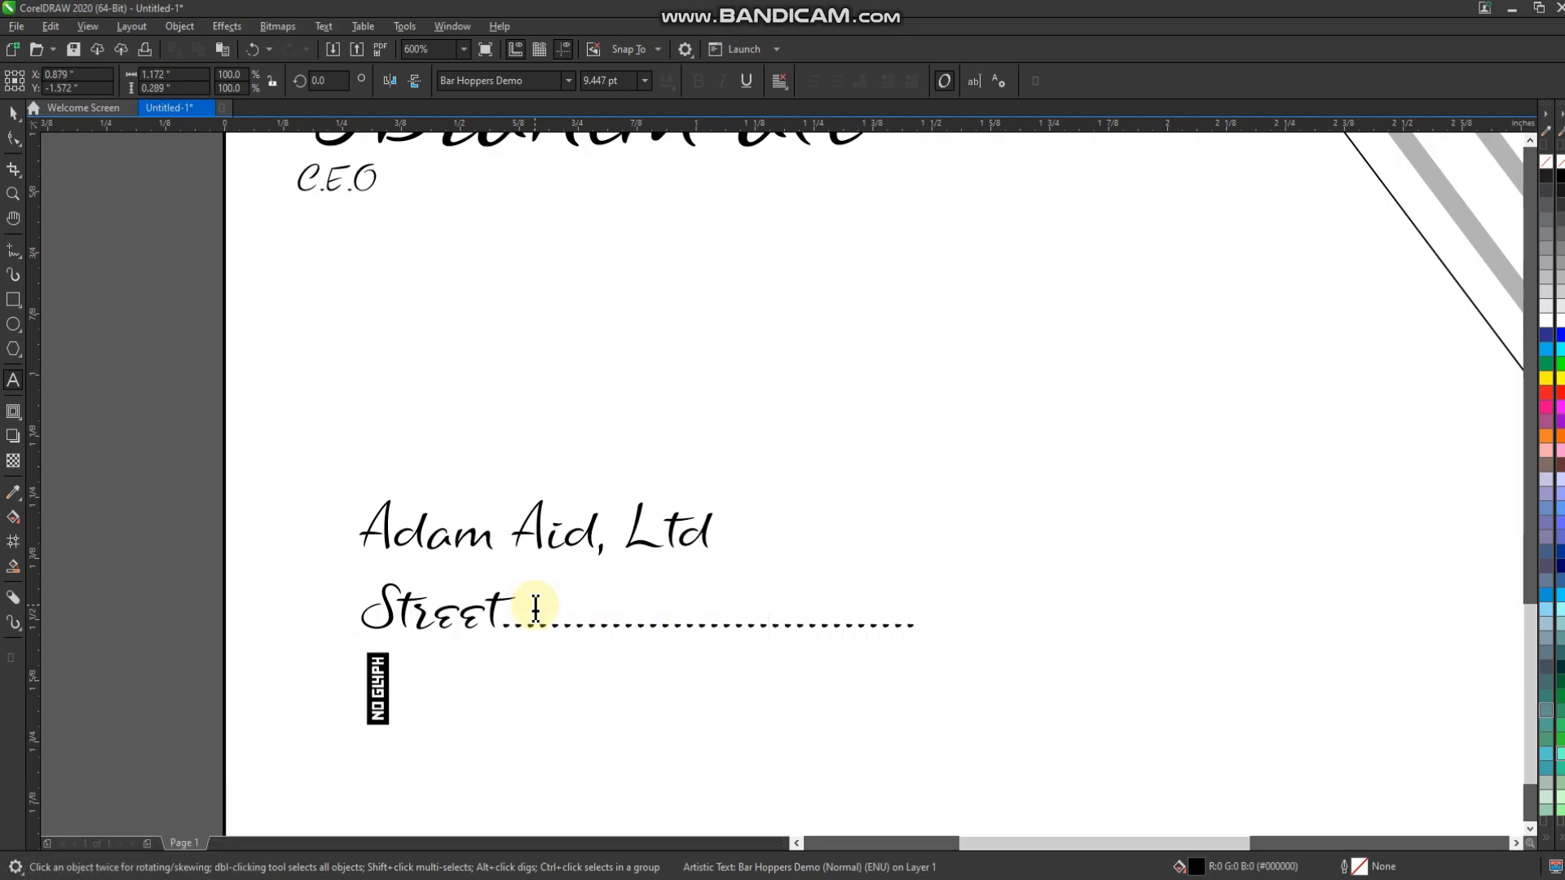
pyautogui.press('shift')
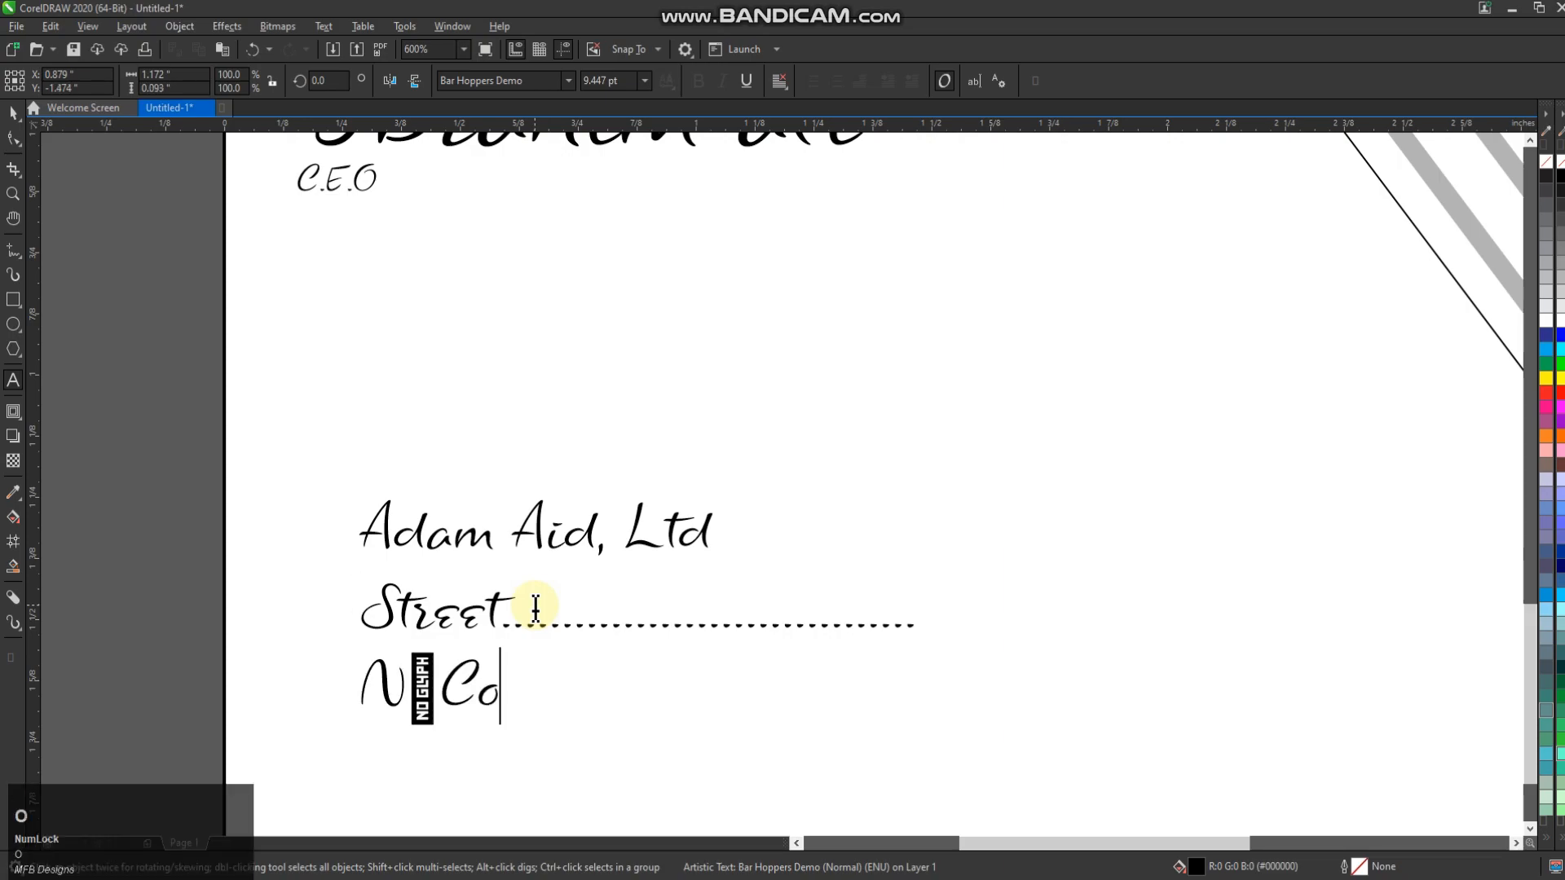
pyautogui.press('Left')
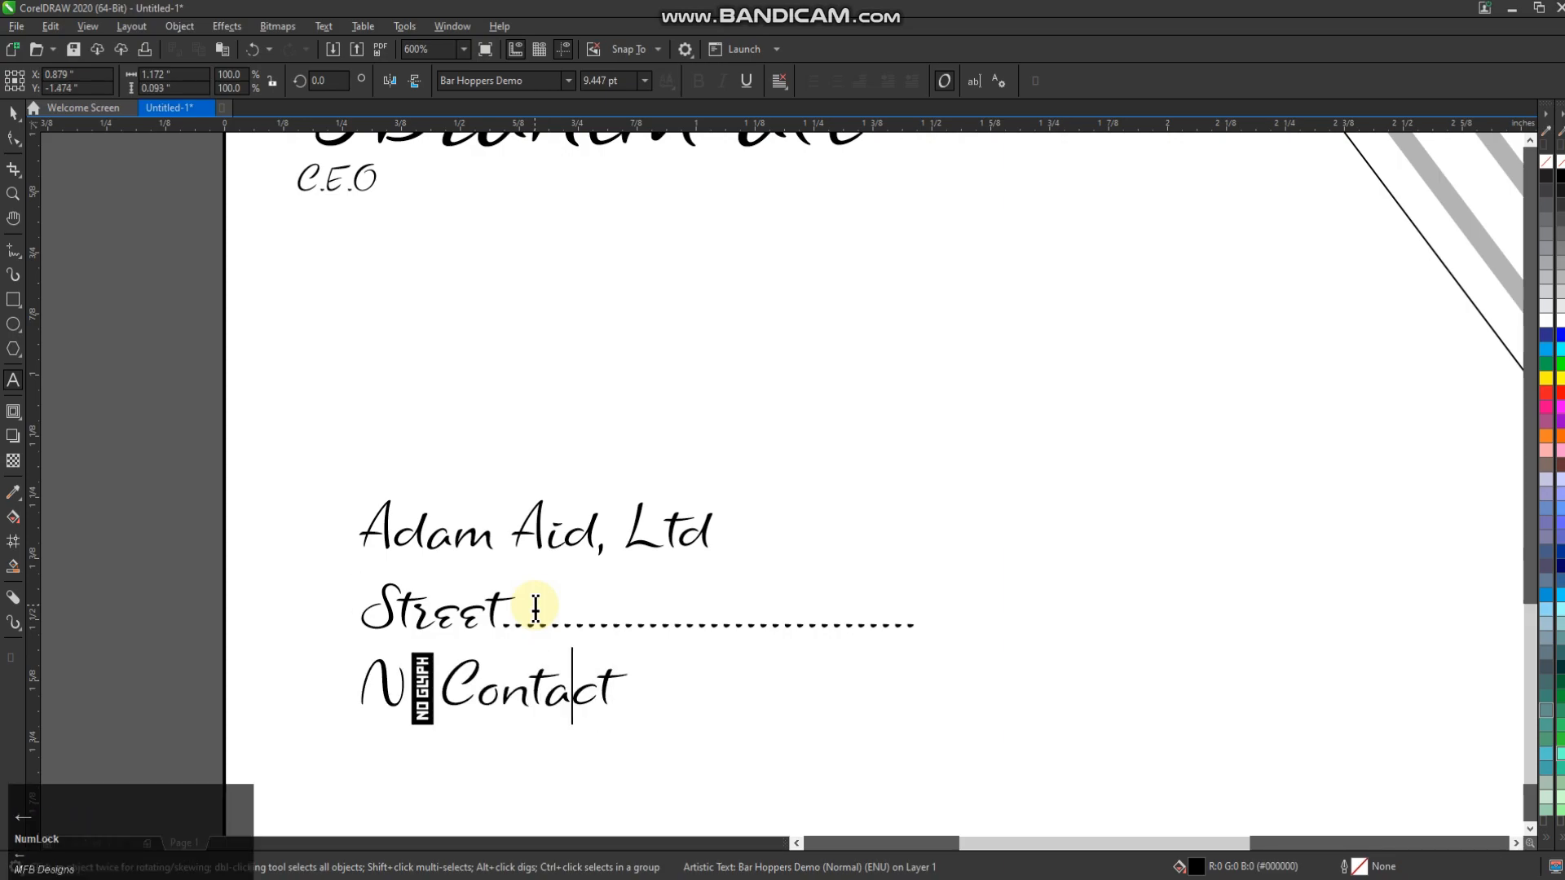
pyautogui.press('BackSpace')
pyautogui.press('BackSpace')
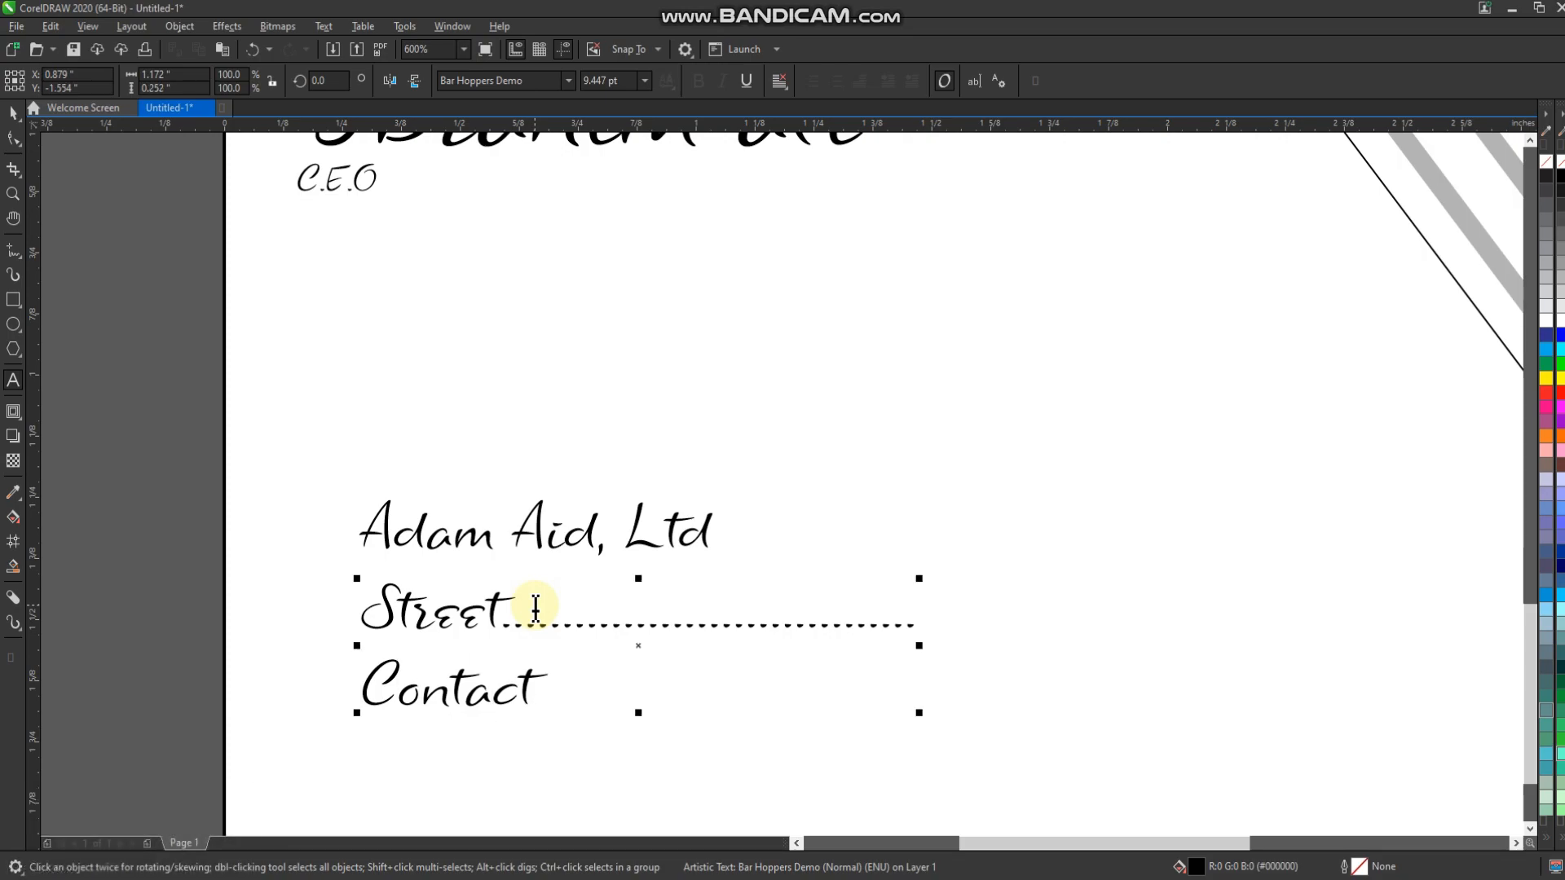
pyautogui.write('Webad')
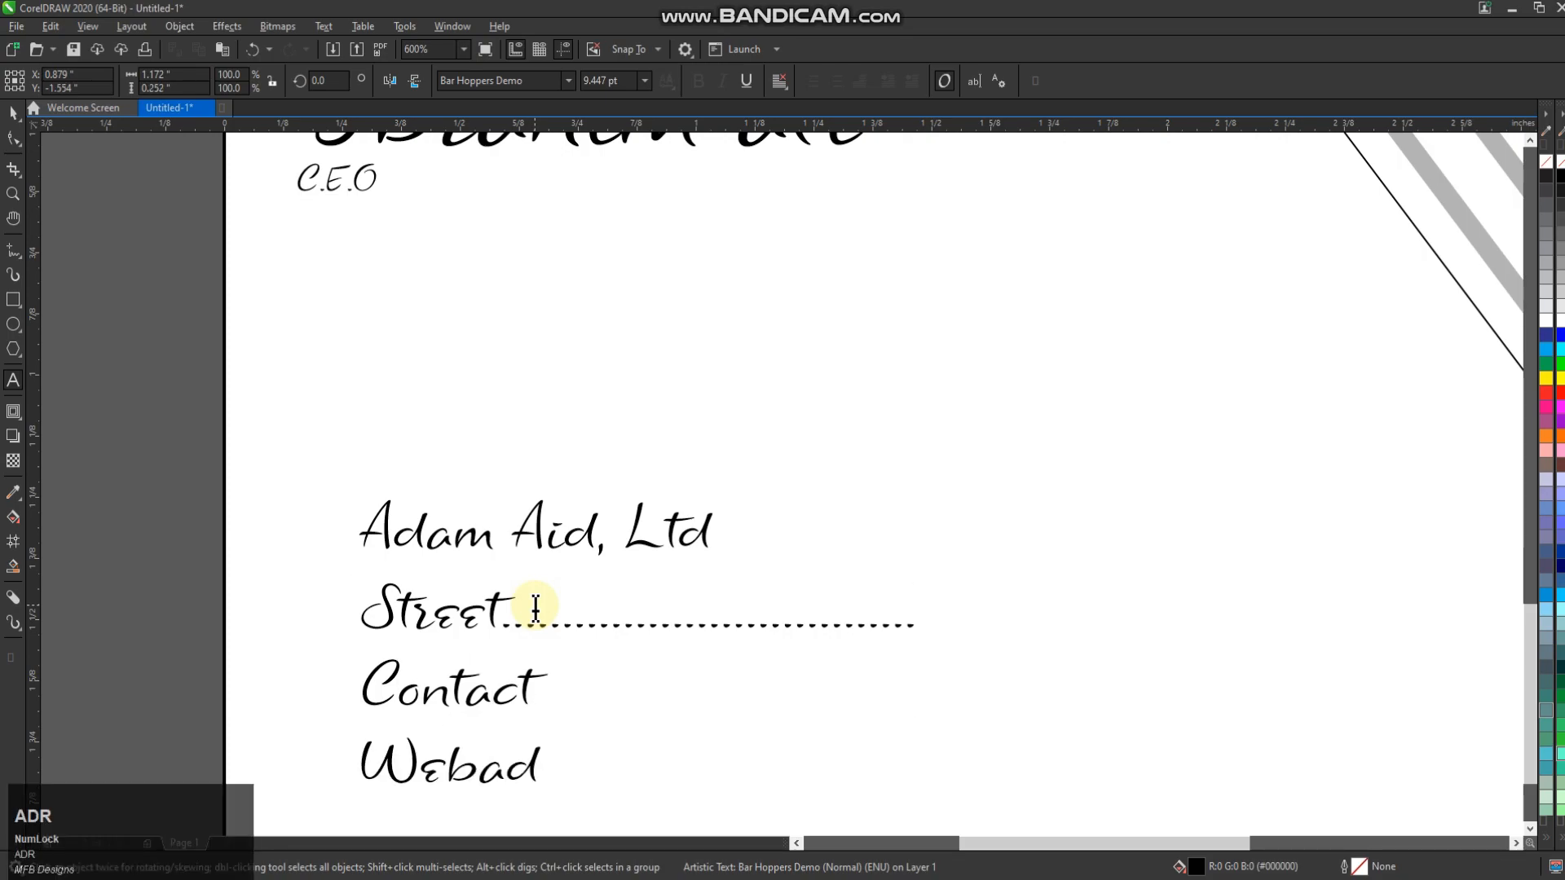
pyautogui.write('ress')
pyautogui.press('Return')
pyautogui.hotkey('shift', 'e')
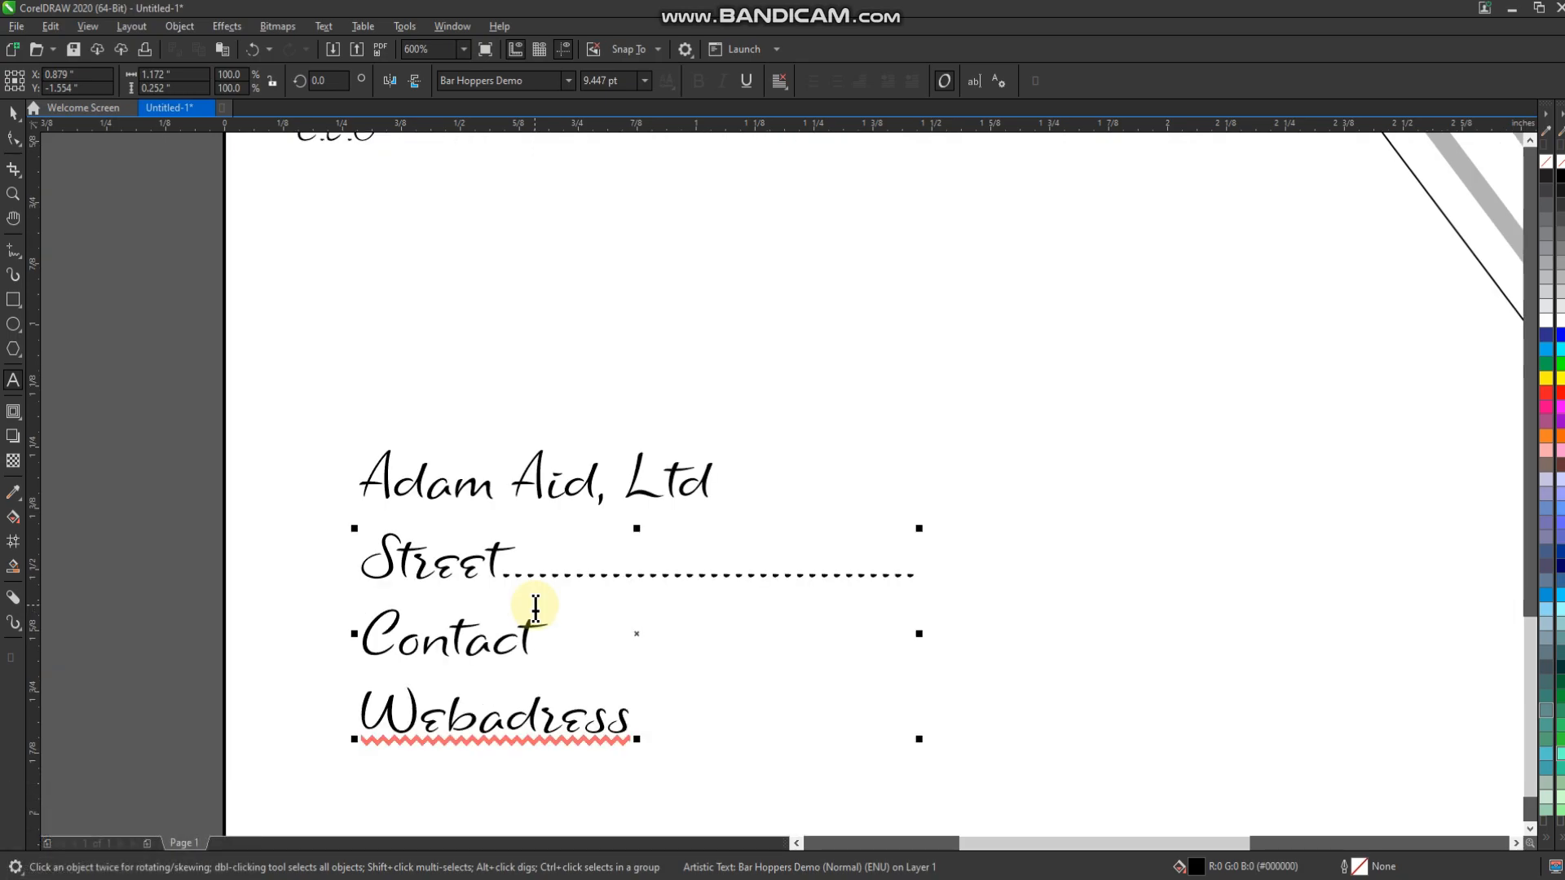
# Select the company name and contact lines together and reposition the block
pyautogui.click(13, 114)
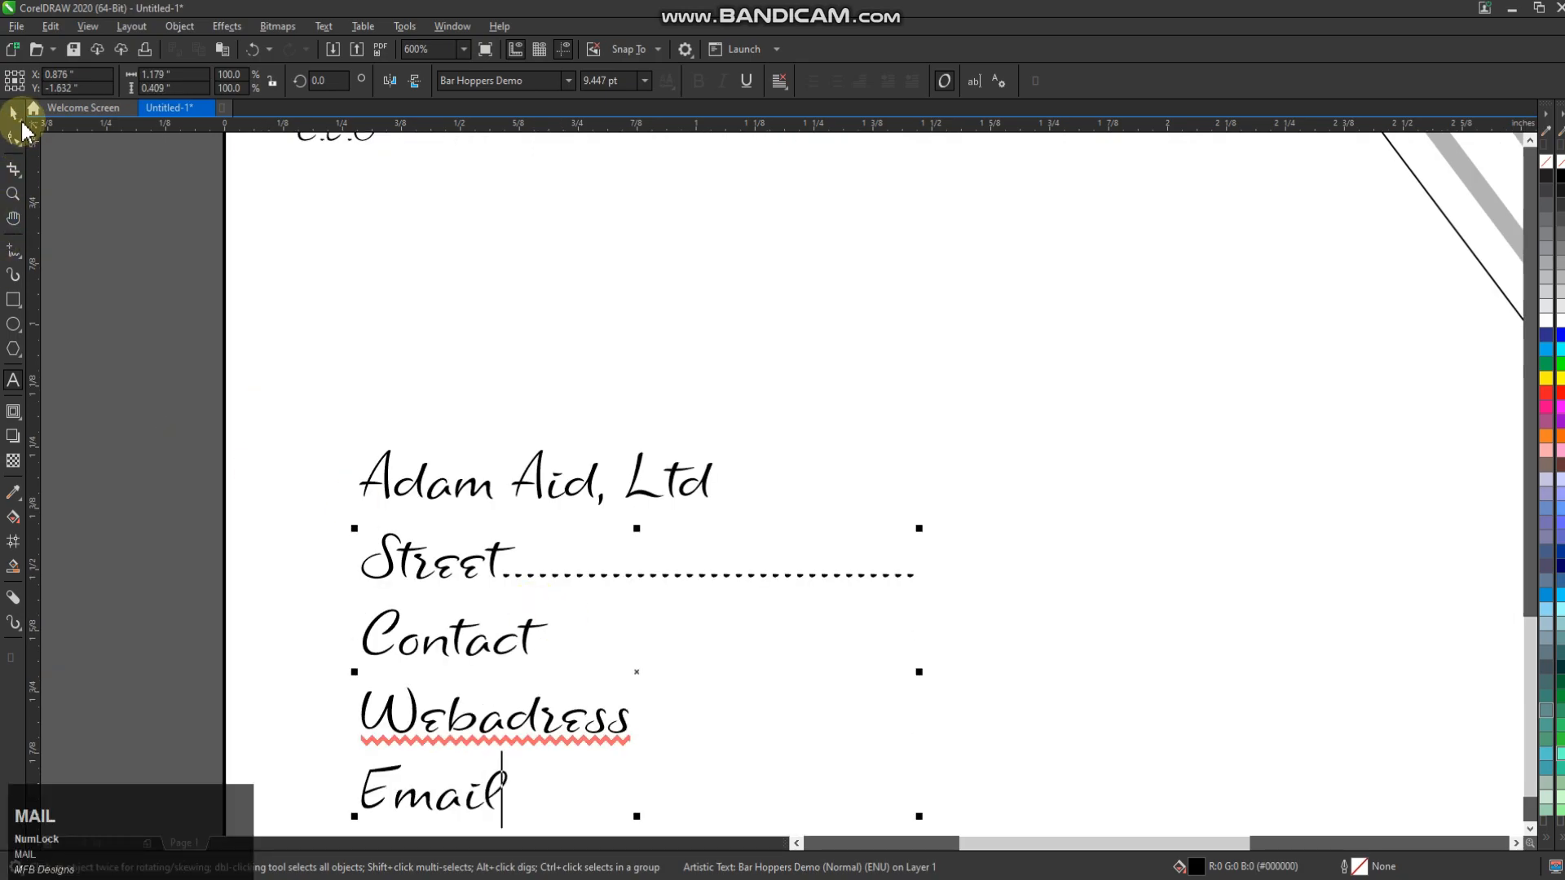
pyautogui.scroll(-2, 308, 489)
pyautogui.moveTo(252, 426); pyautogui.dragTo(901, 751)
pyautogui.click(561, 587)
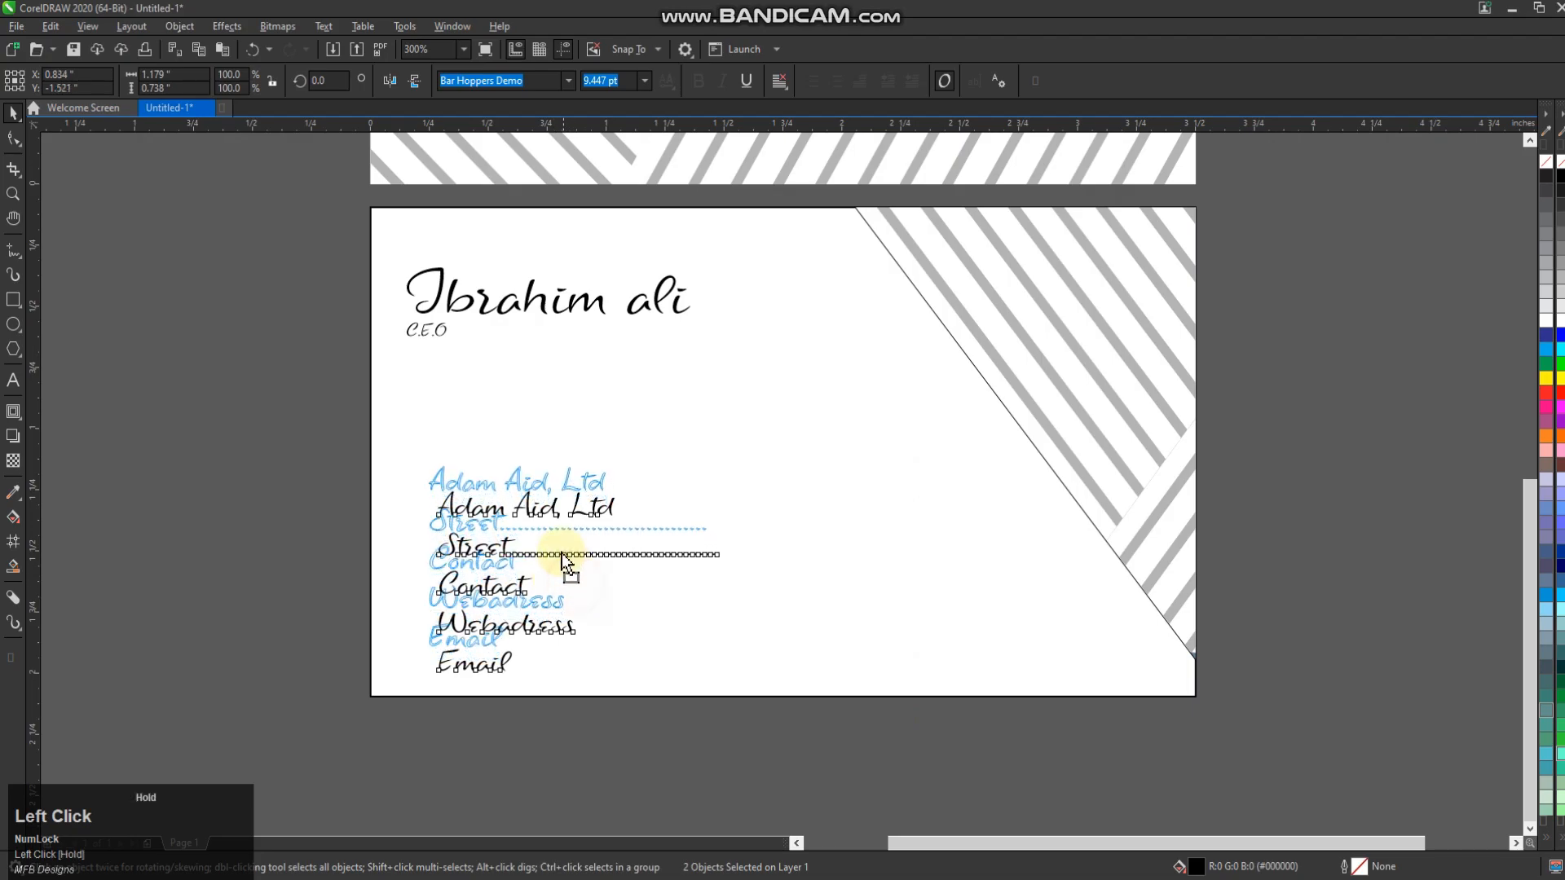